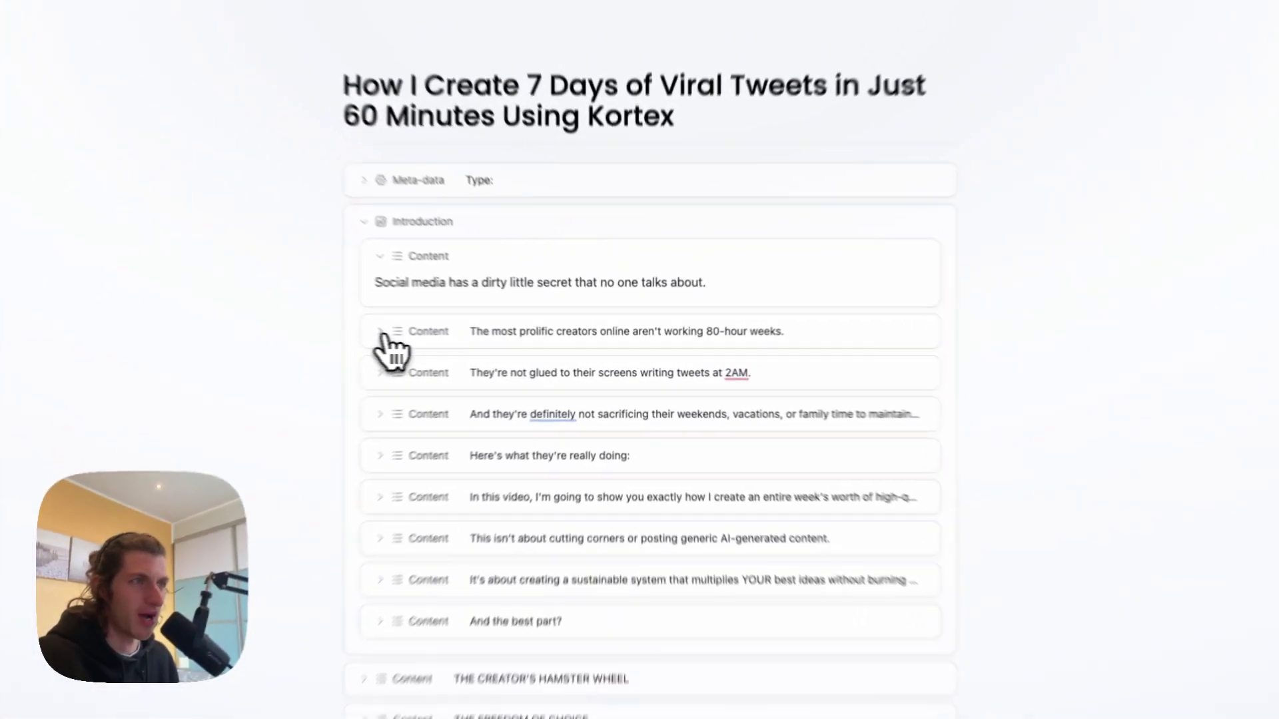
Expand the Introduction's content blocks one by one, from "The most prolific creators online" through "In this video".
left_click(468, 340)
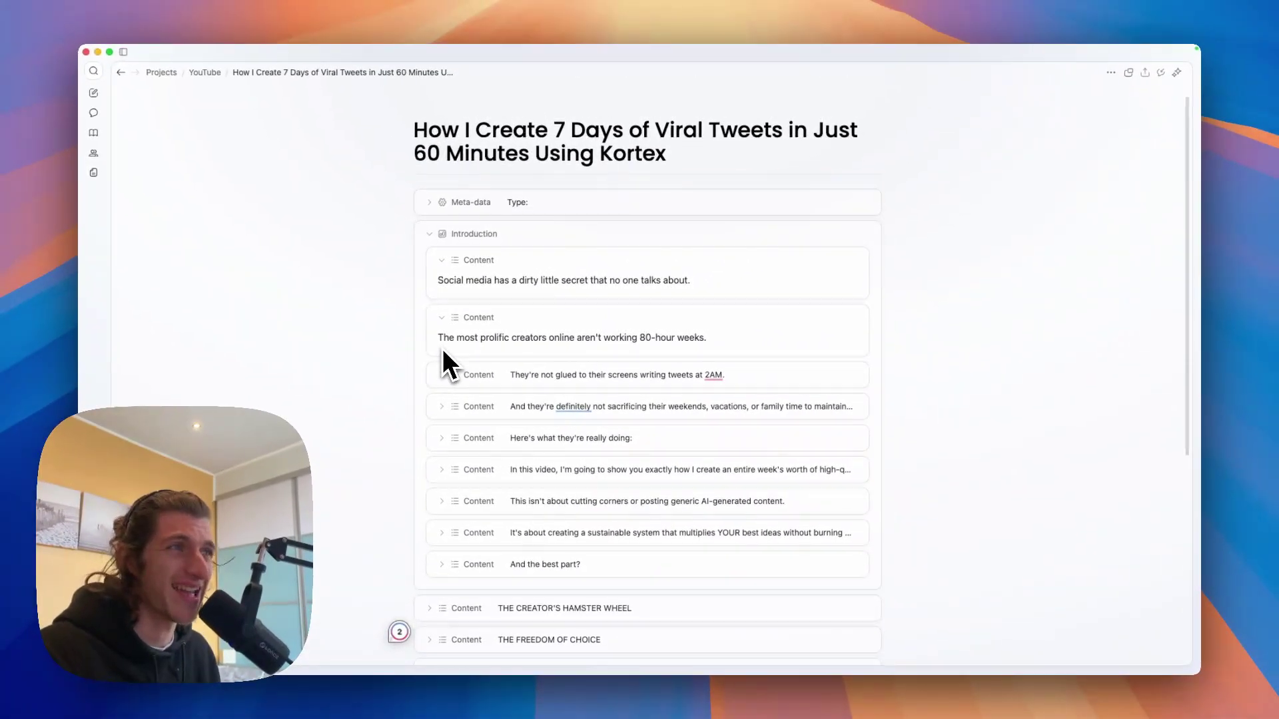
left_click(442, 375)
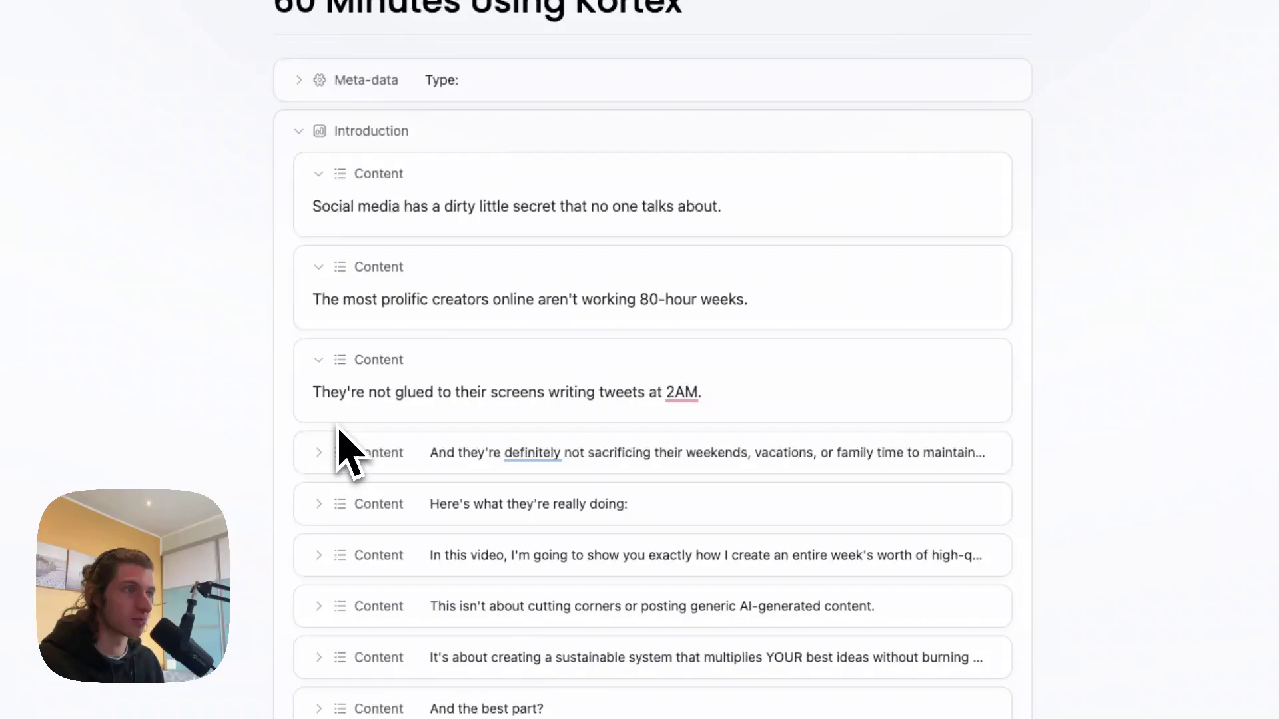
left_click(336, 448)
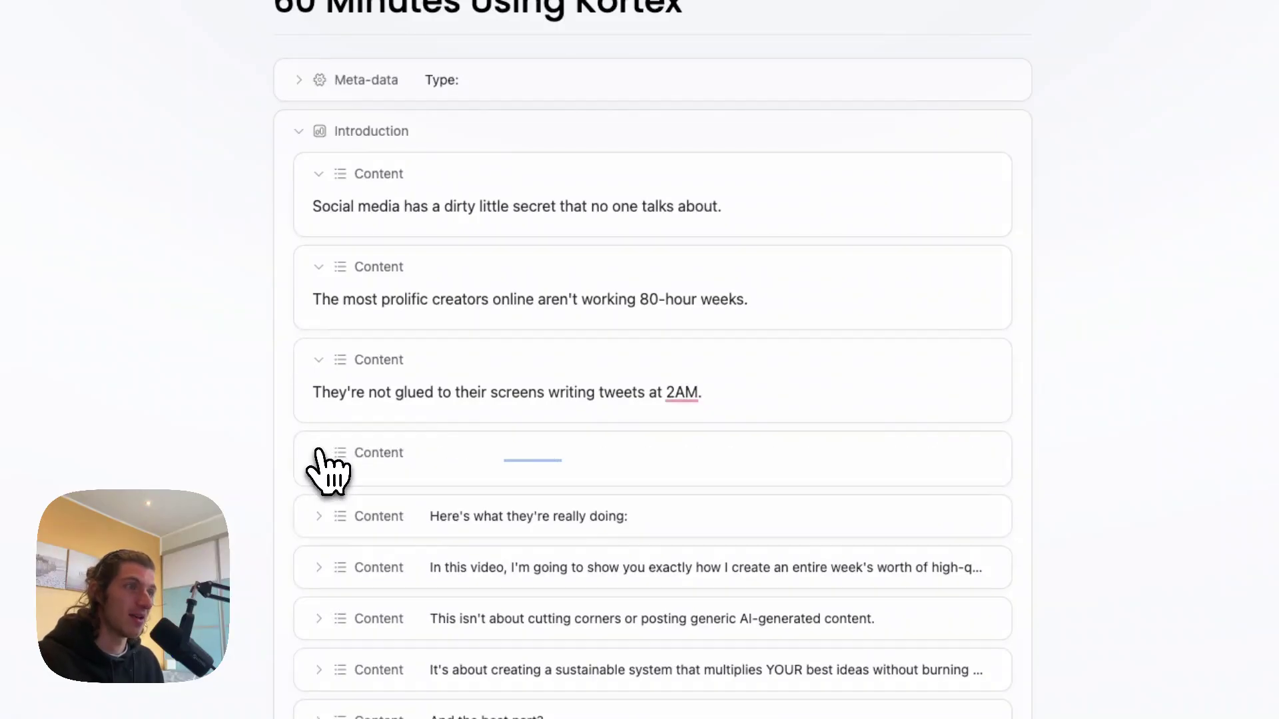
scroll(329, 483, "down", 2)
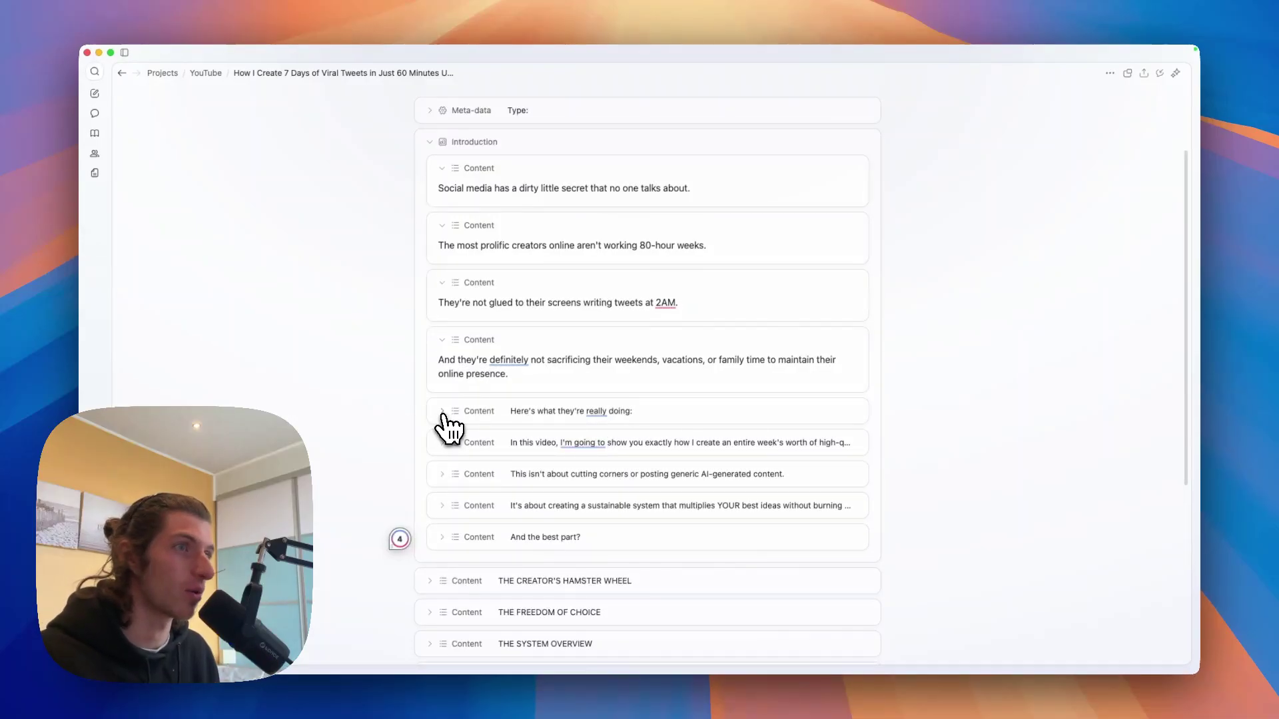
left_click(443, 413)
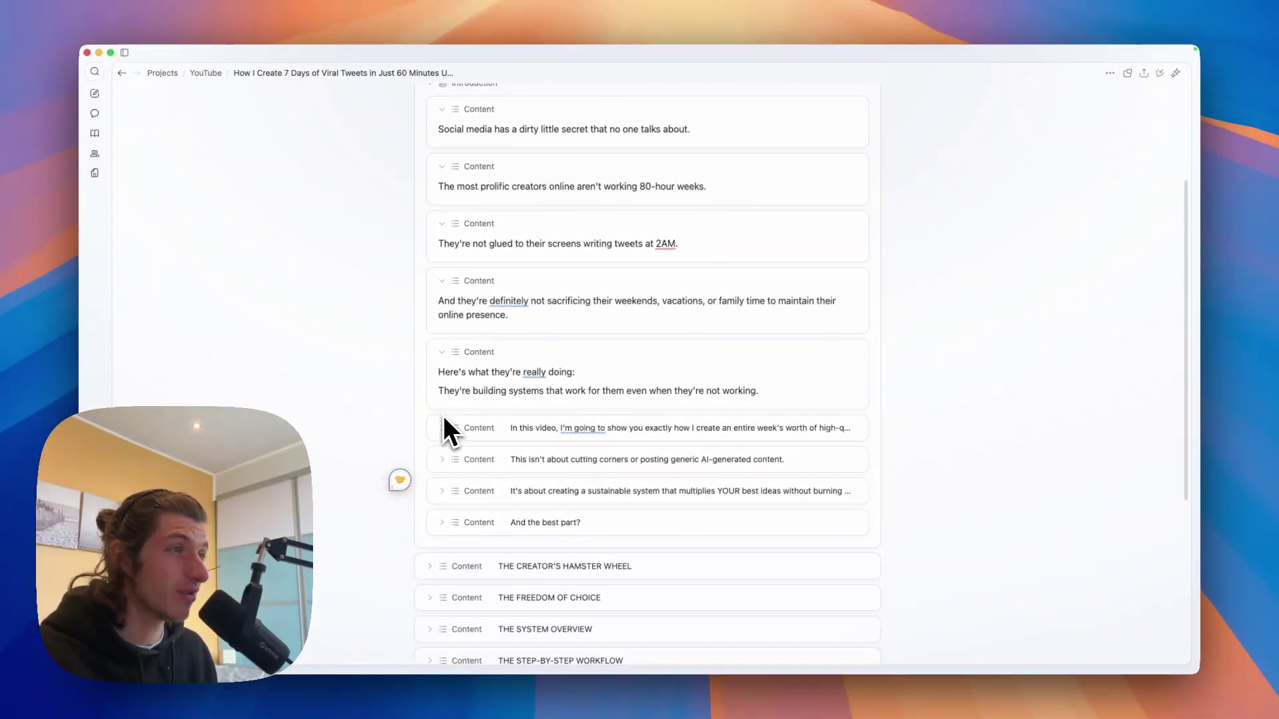
left_click(443, 428)
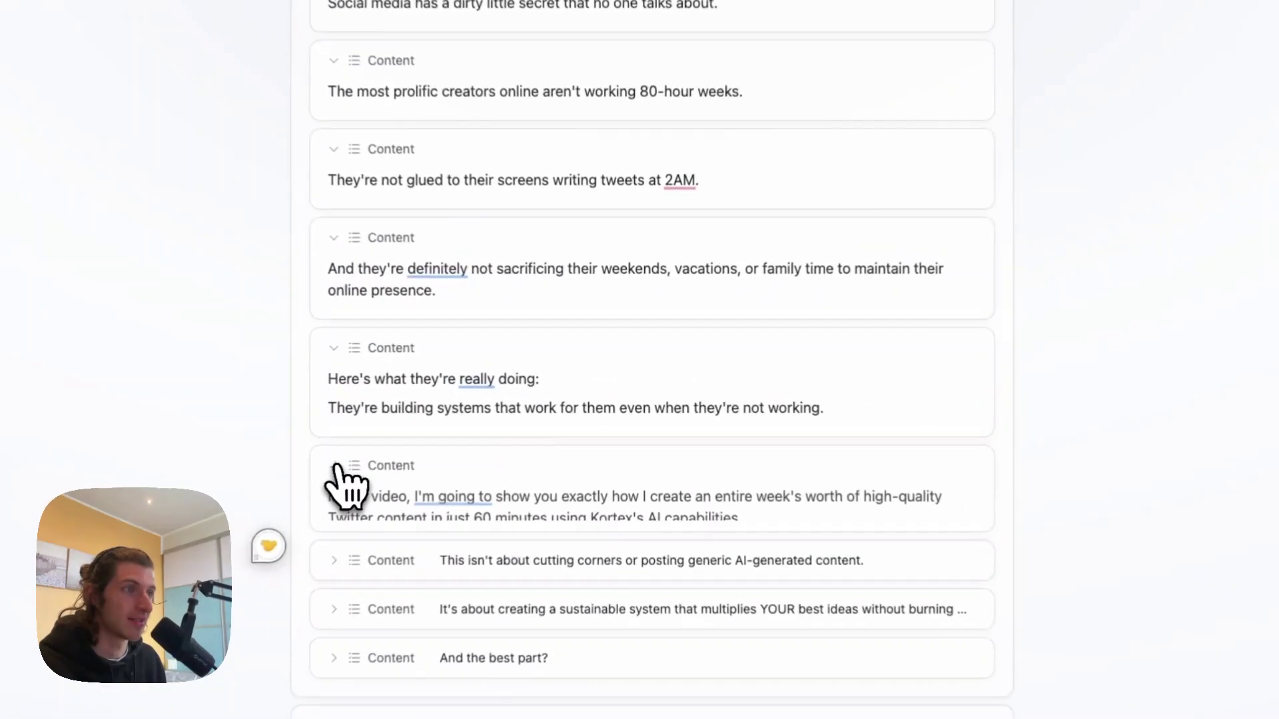
Expand the remaining Introduction blocks, from "This isn't about cutting corners" through "And the best part?".
scroll(343, 513, "down", 1)
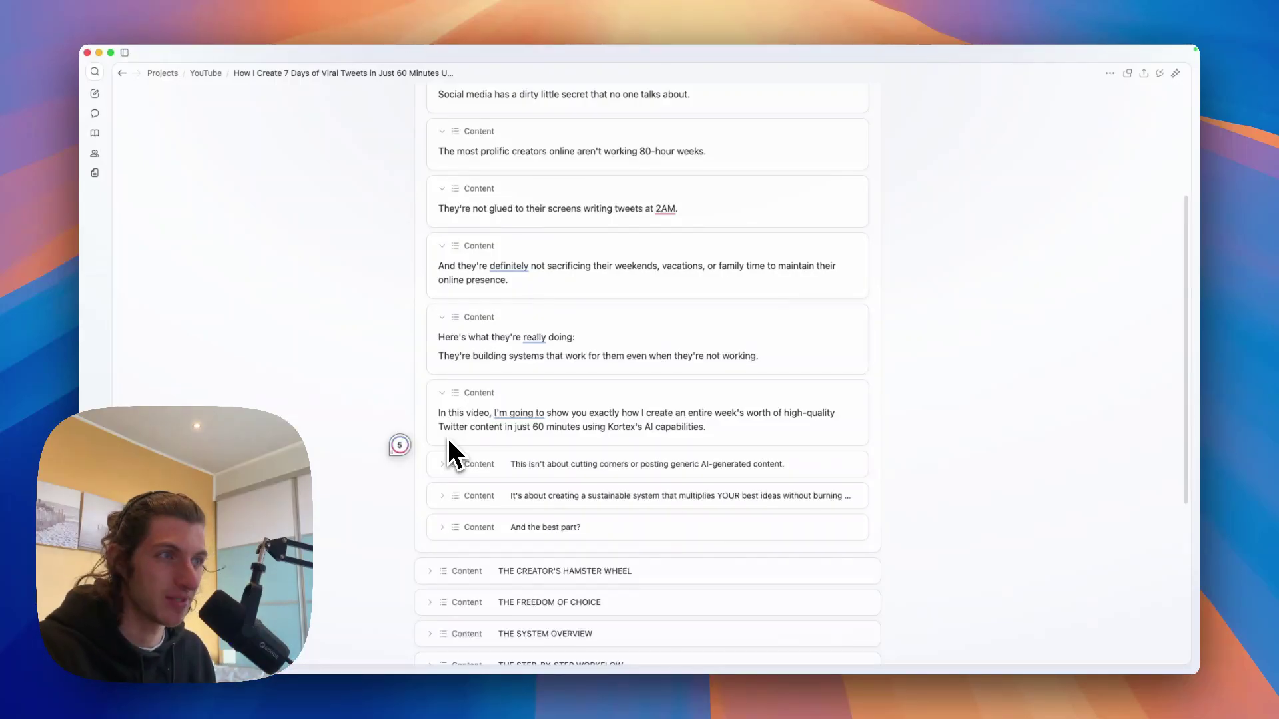
left_click(446, 464)
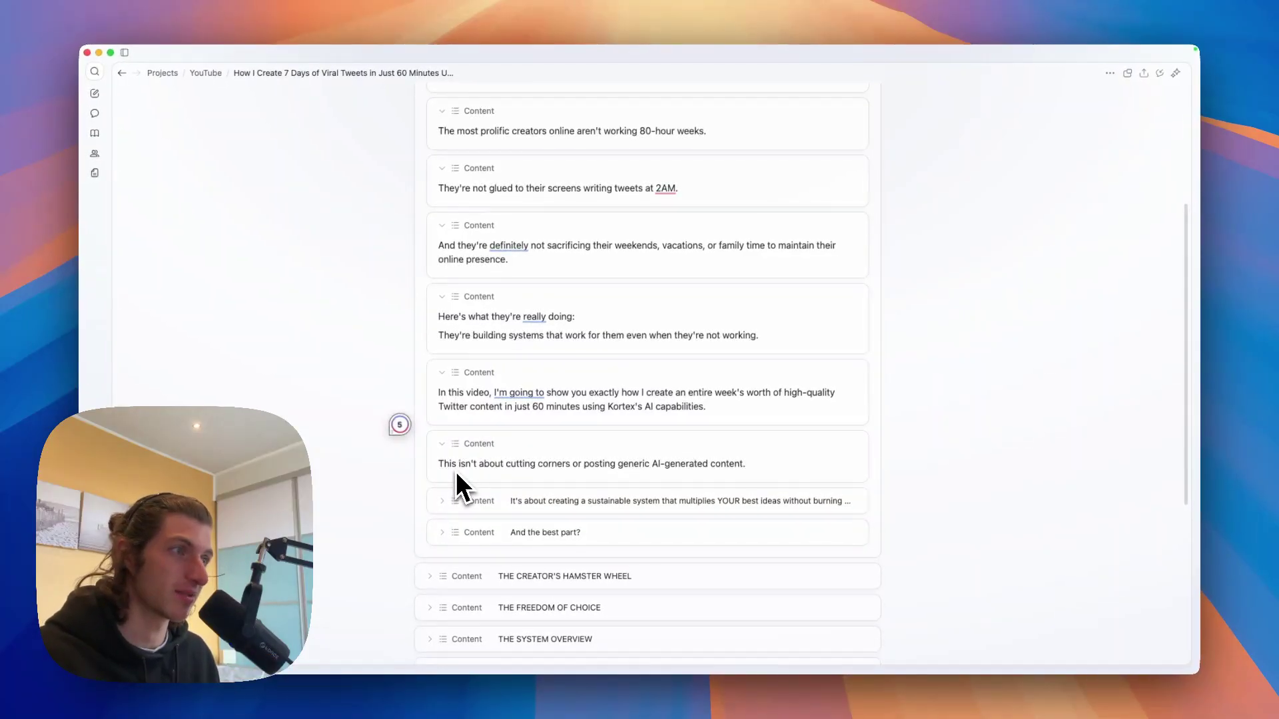
left_click(454, 496)
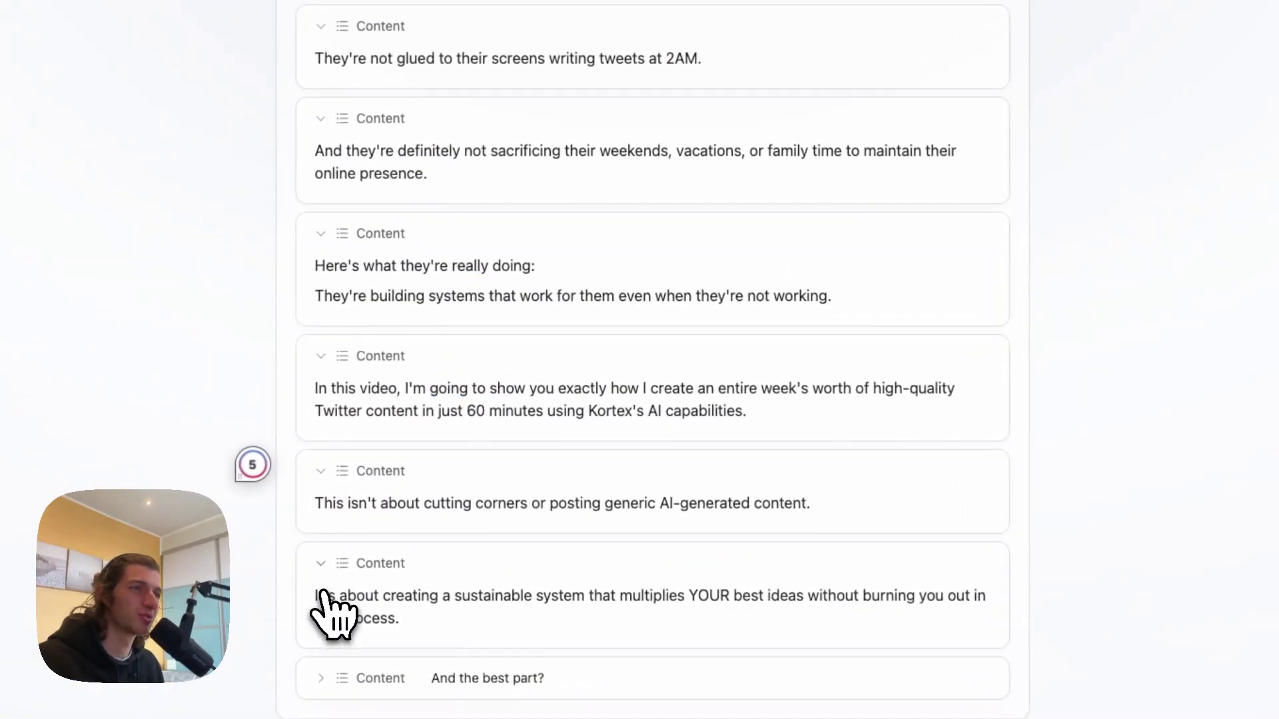
scroll(330, 610, "down", 3)
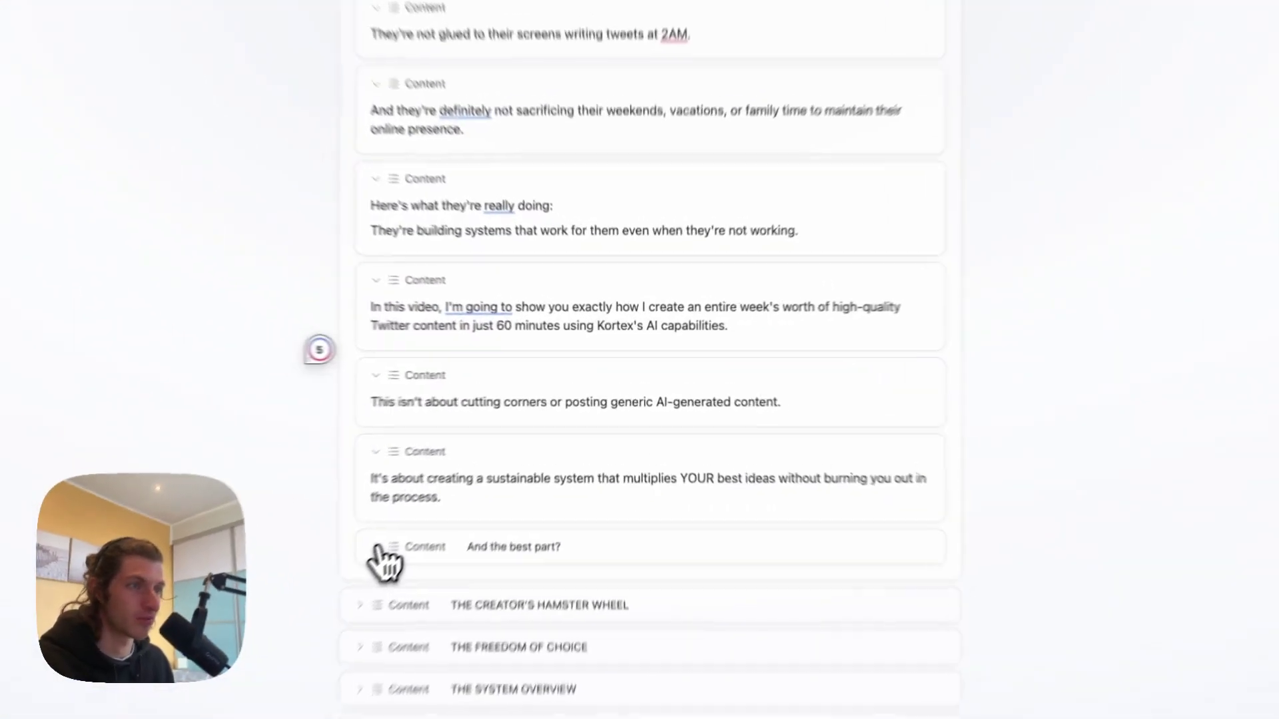
left_click(443, 501)
scroll(450, 512, "down", 3)
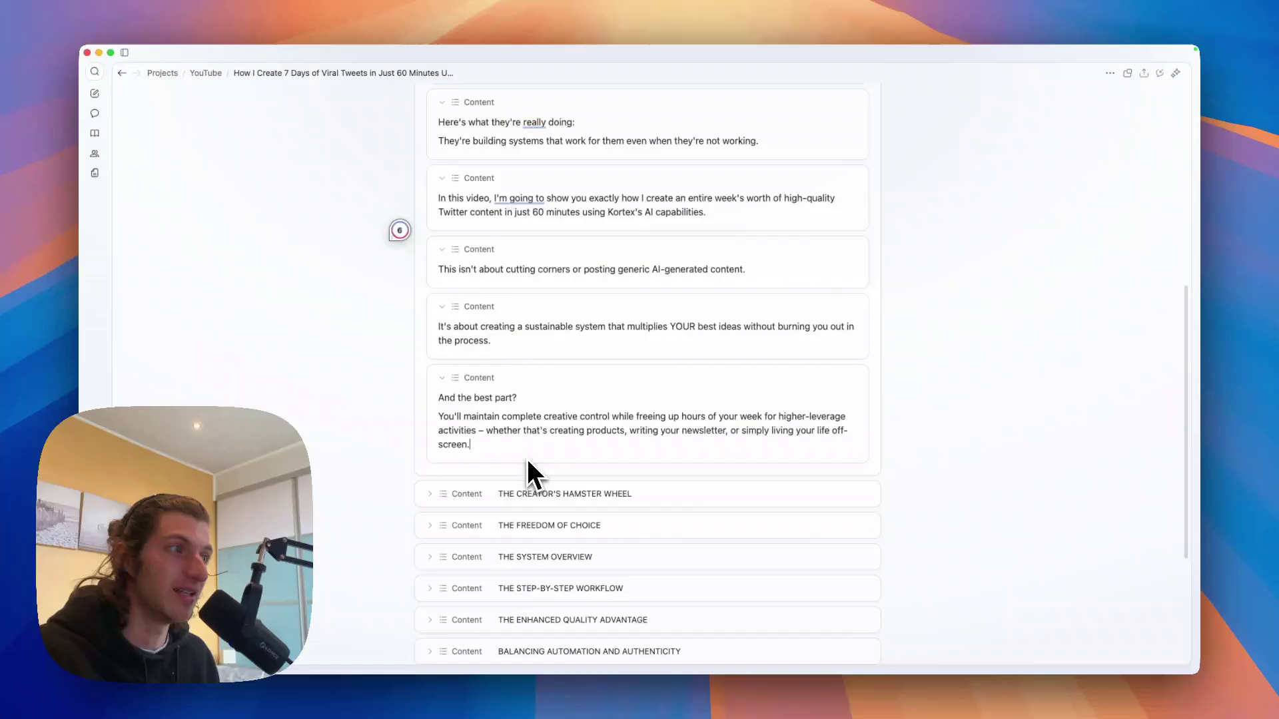
Expand the section THE CREATOR'S HAMSTER WHEEL and its first block, "Let me ask you a question".
scroll(526, 459, "down", 2)
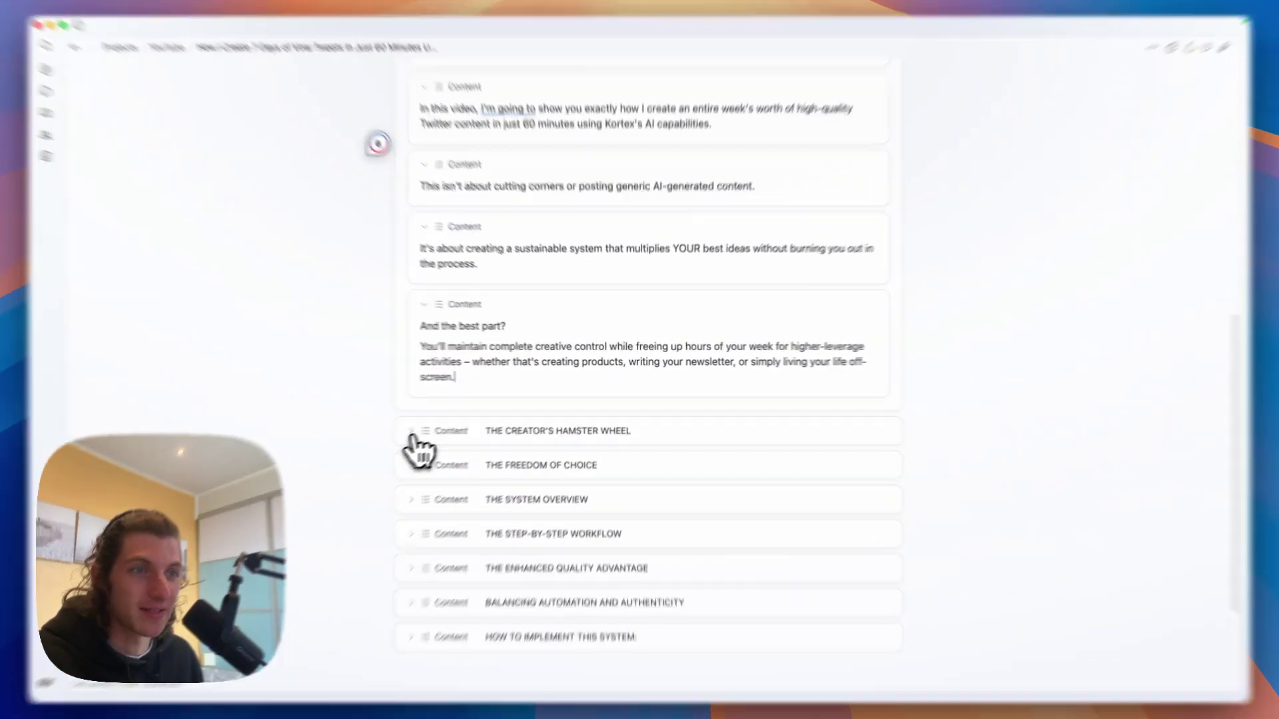
left_click(430, 428)
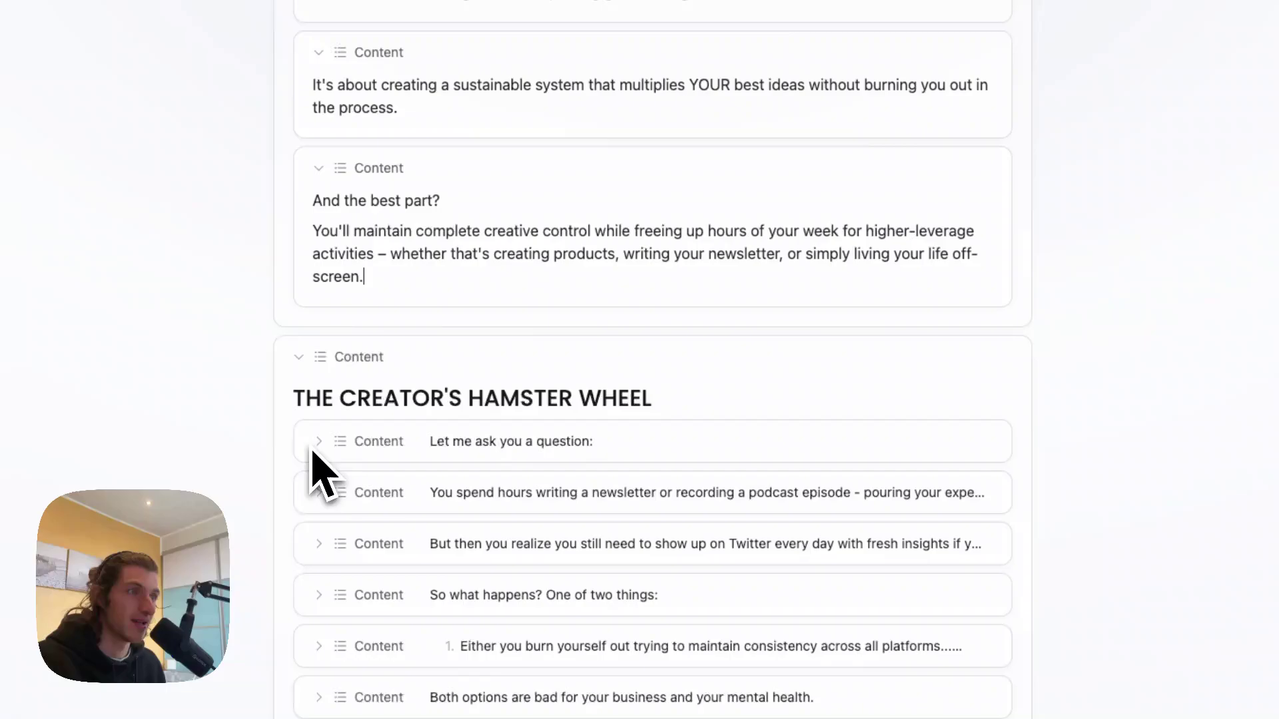
left_click(323, 443)
scroll(334, 470, "down", 1)
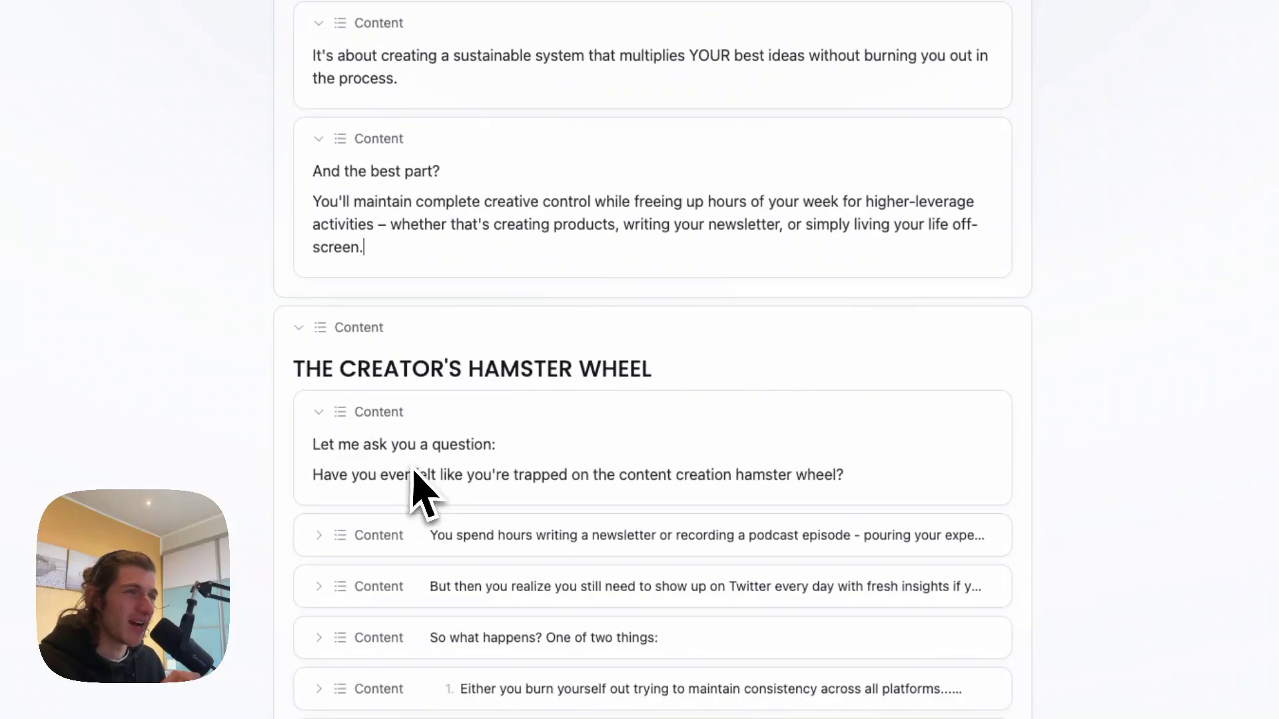
Expand the hamster wheel section's blocks from "You spend hours writing a newsletter" through the numbered list starting "Either you burn yourself out".
scroll(413, 470, "down", 3)
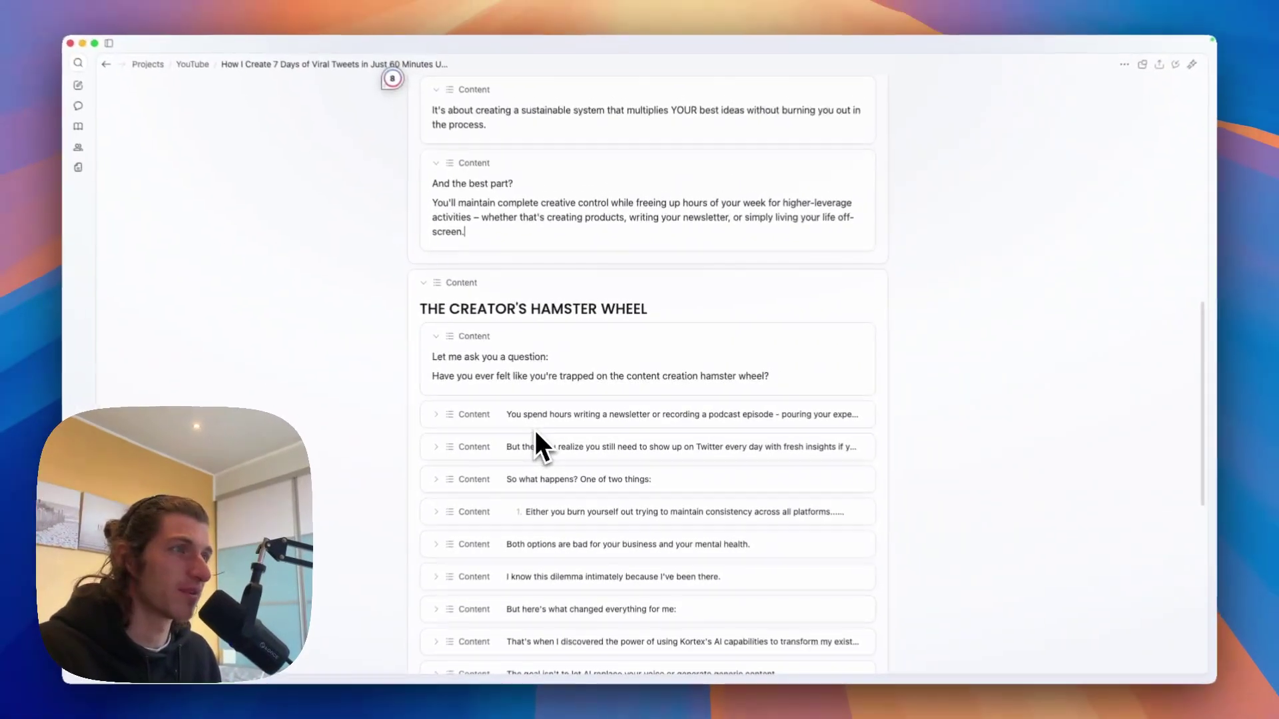
scroll(534, 431, "down", 2)
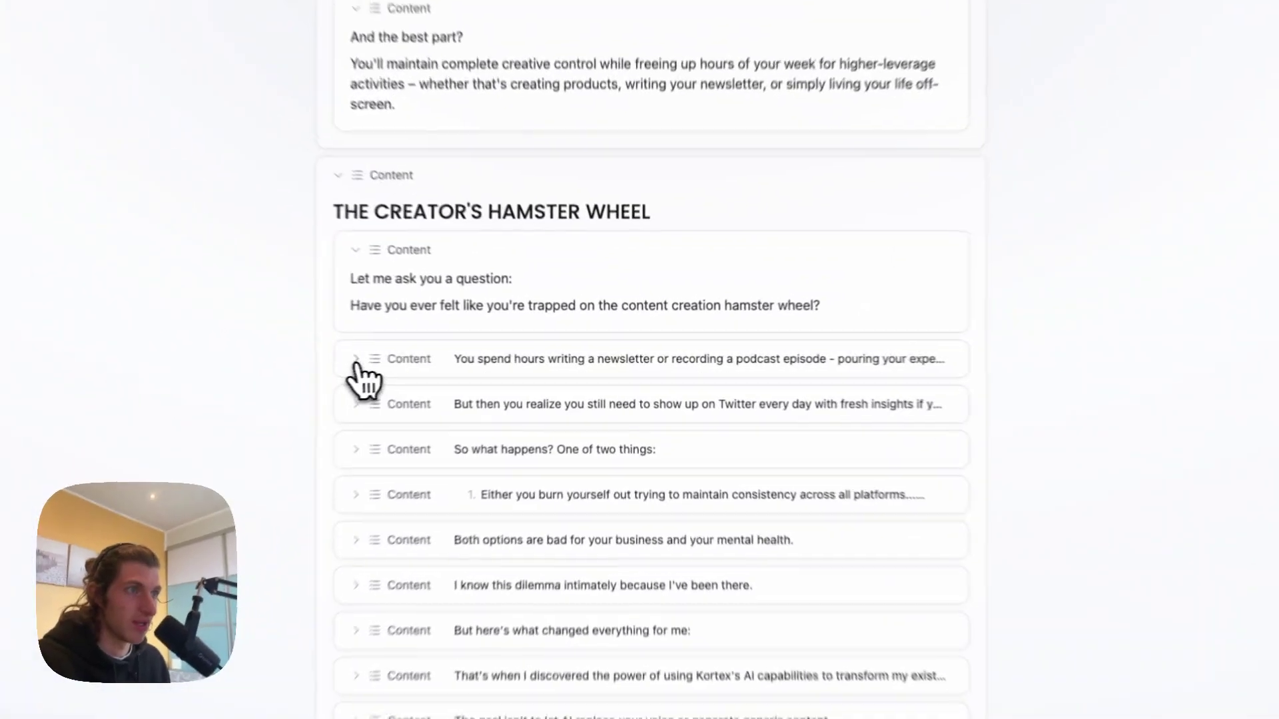
left_click(448, 360)
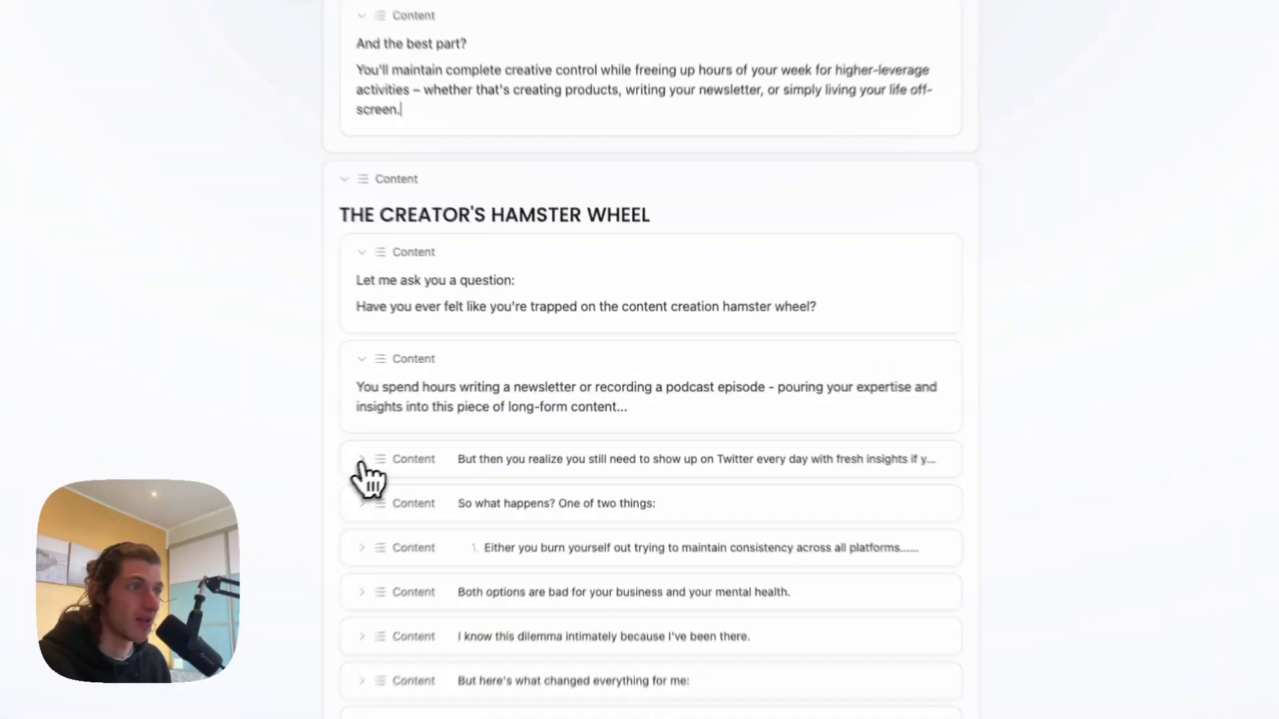
left_click(441, 431)
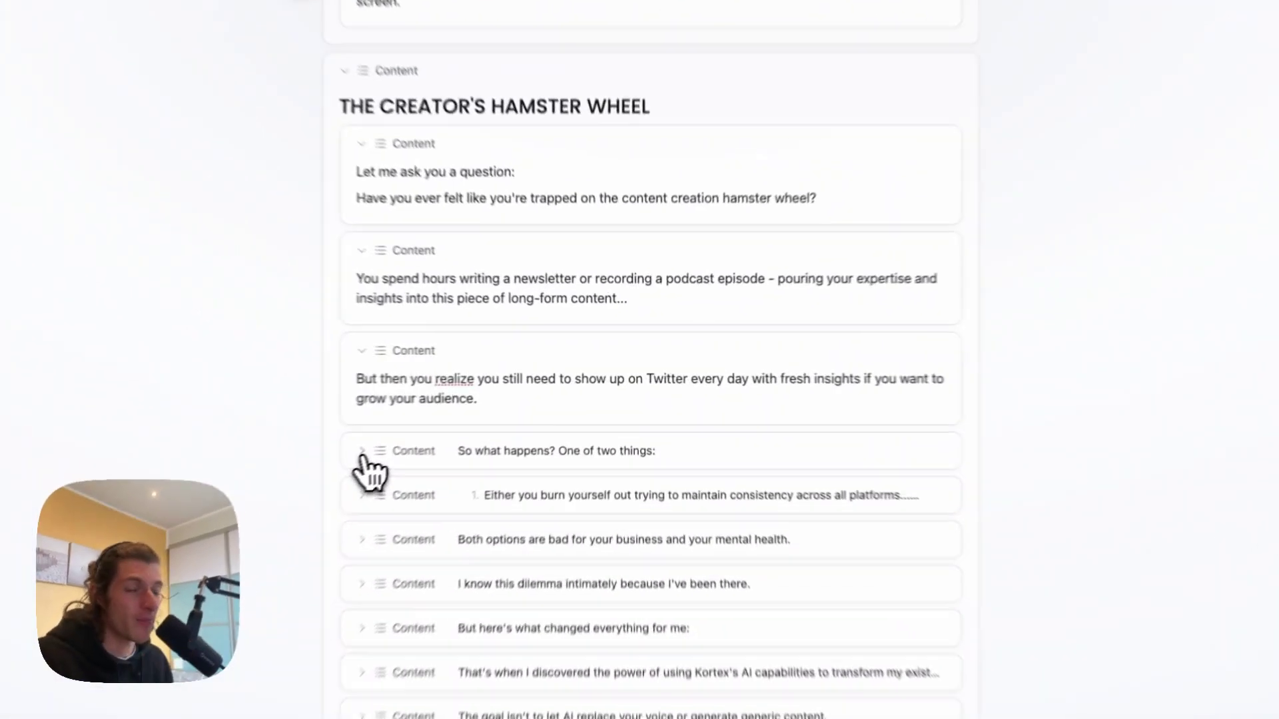
left_click(441, 426)
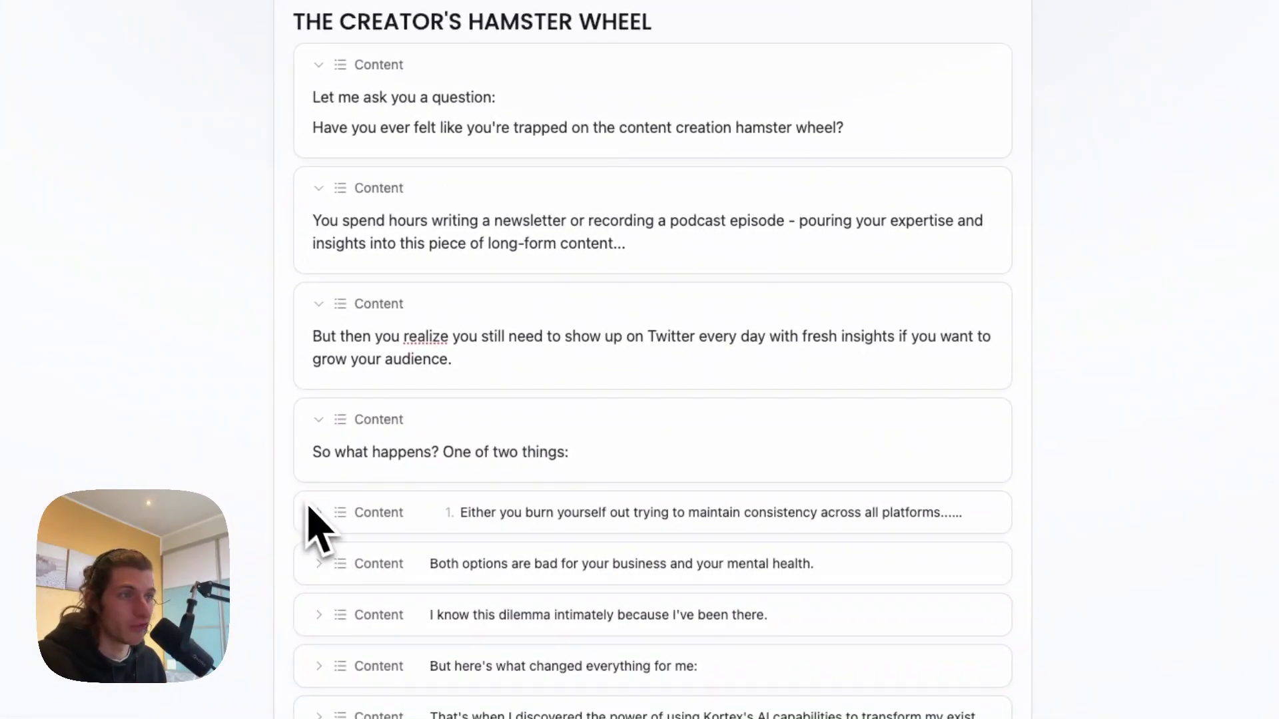
left_click(318, 512)
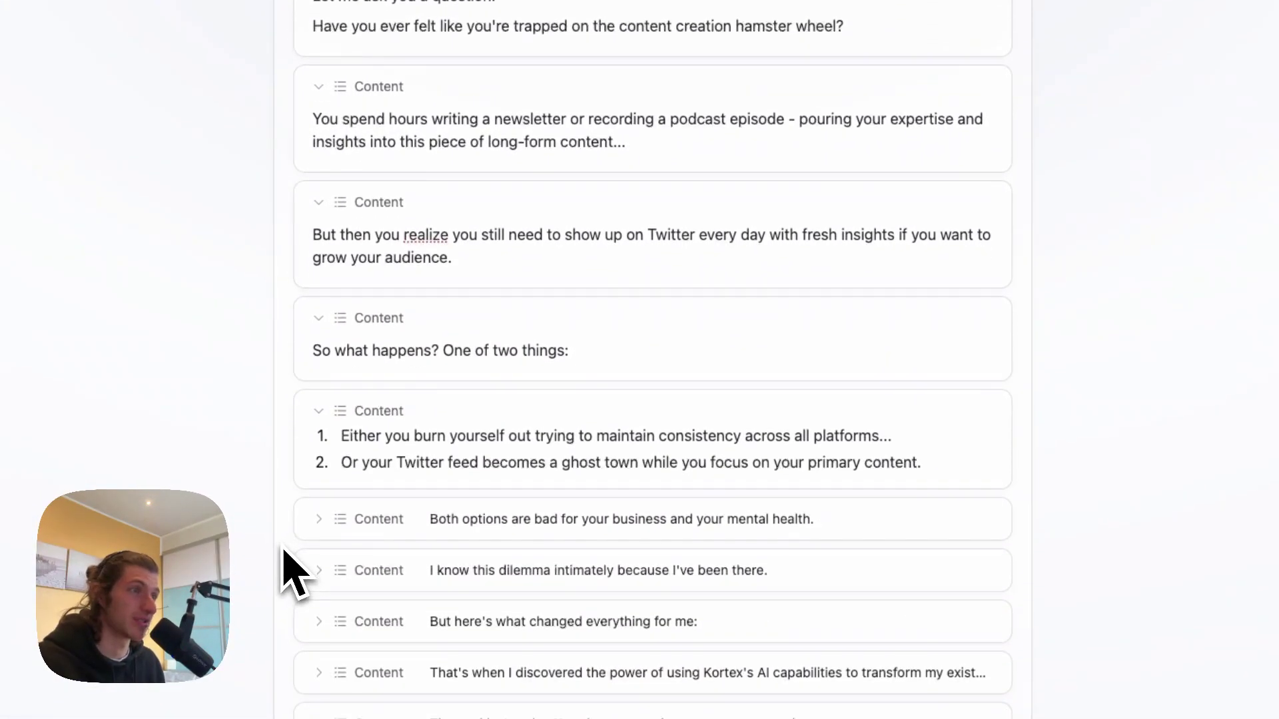
Expand the blocks "Both options are bad for your business" and "I know this dilemma intimately".
scroll(284, 553, "down", 2)
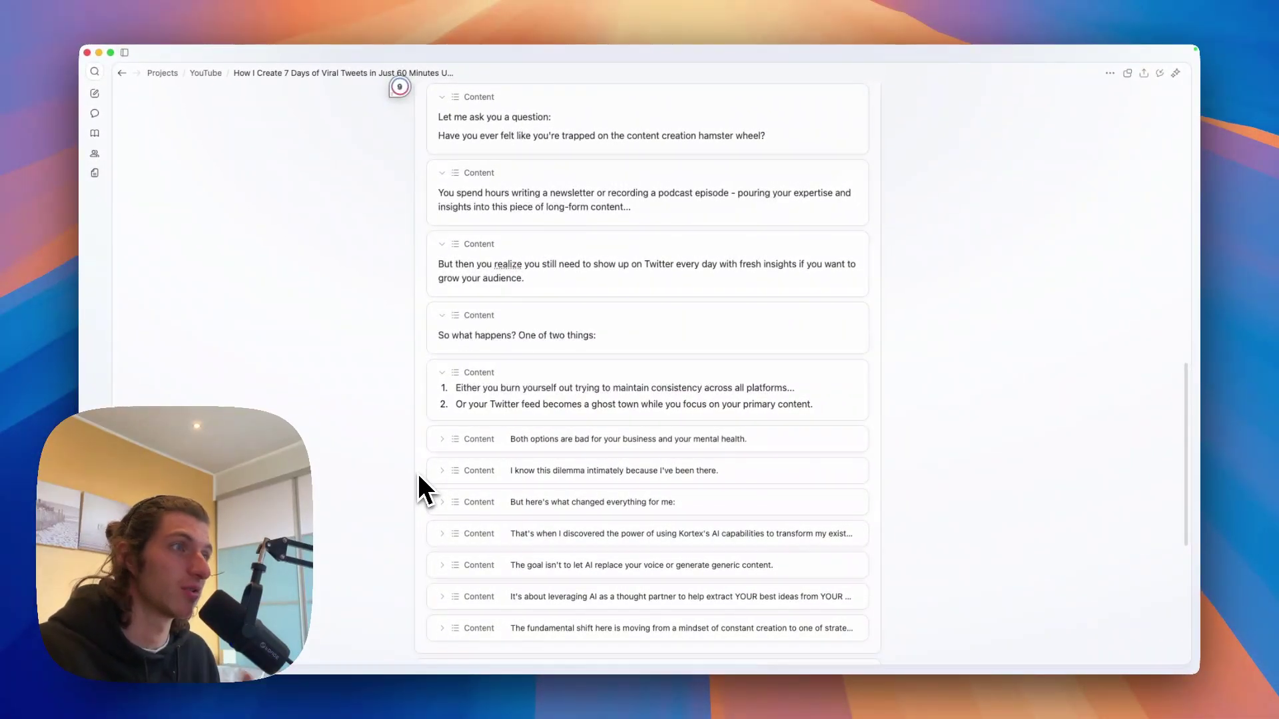
left_click(437, 440)
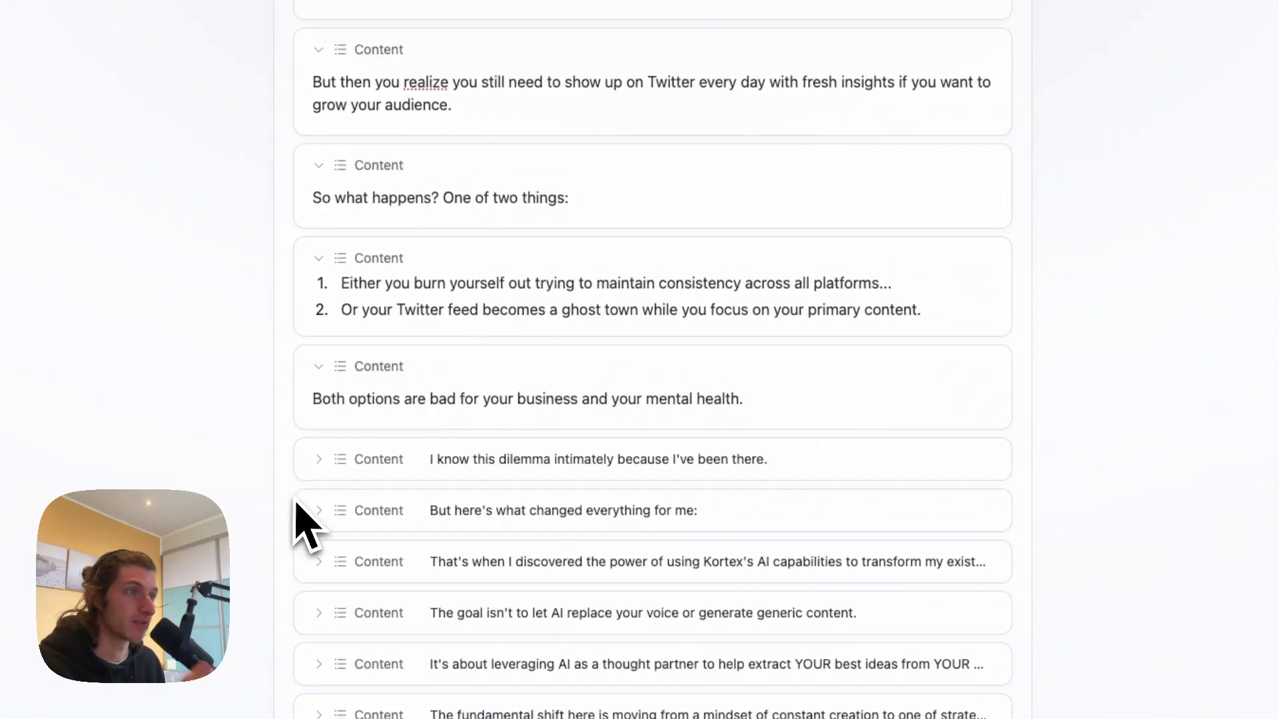
scroll(272, 466, "down", 1)
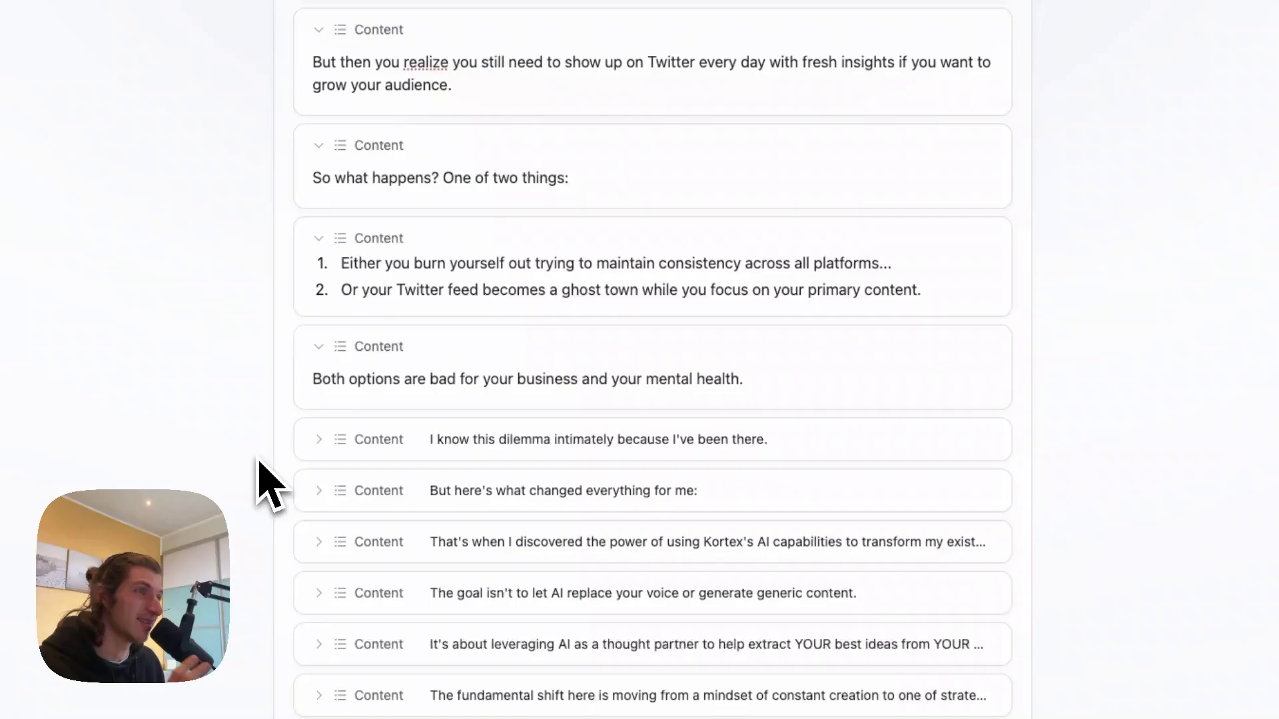
left_click(318, 443)
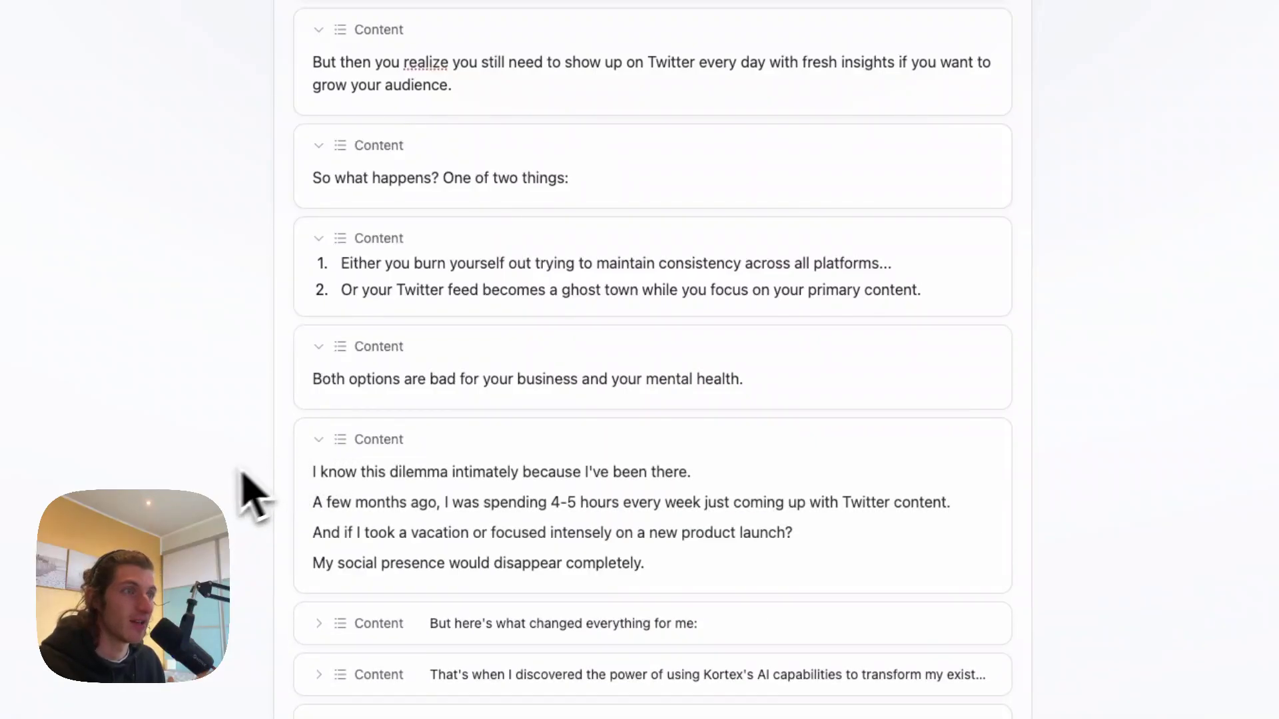
Expand the hamster wheel section's remaining blocks, from "But here's what changed everything for me" through "The fundamental shift here".
scroll(243, 474, "down", 3)
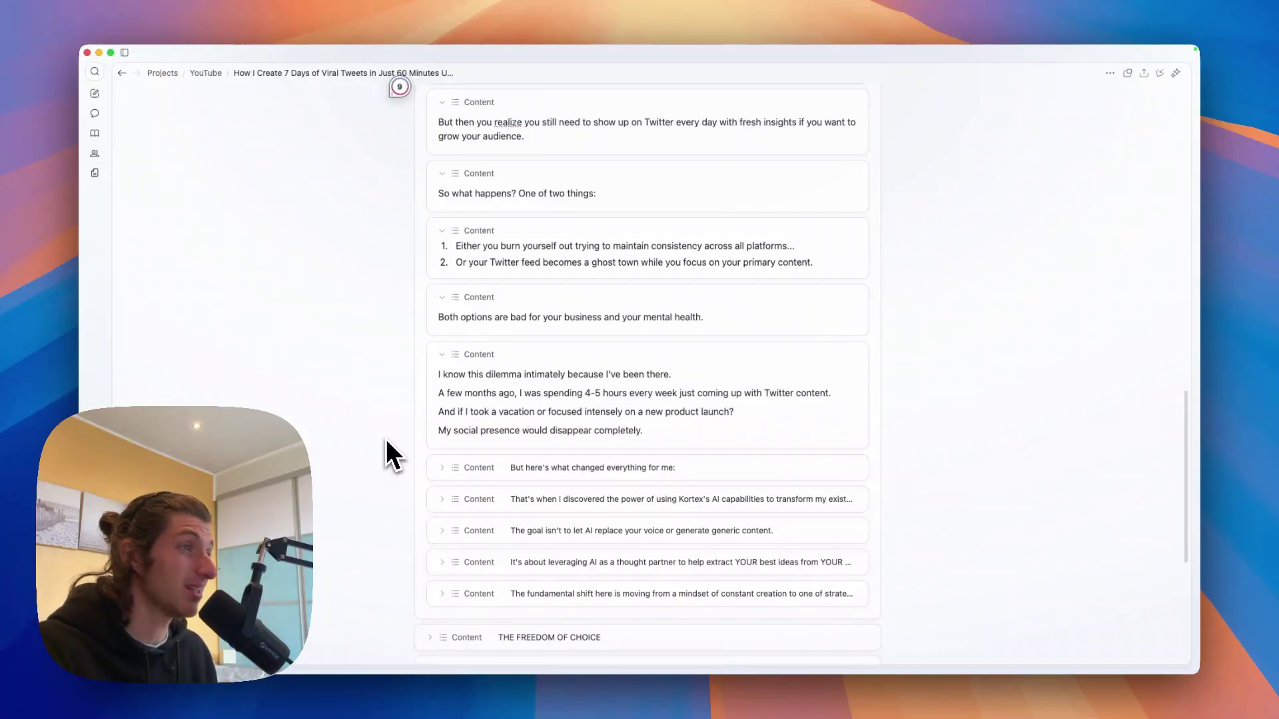
scroll(393, 459, "down", 1)
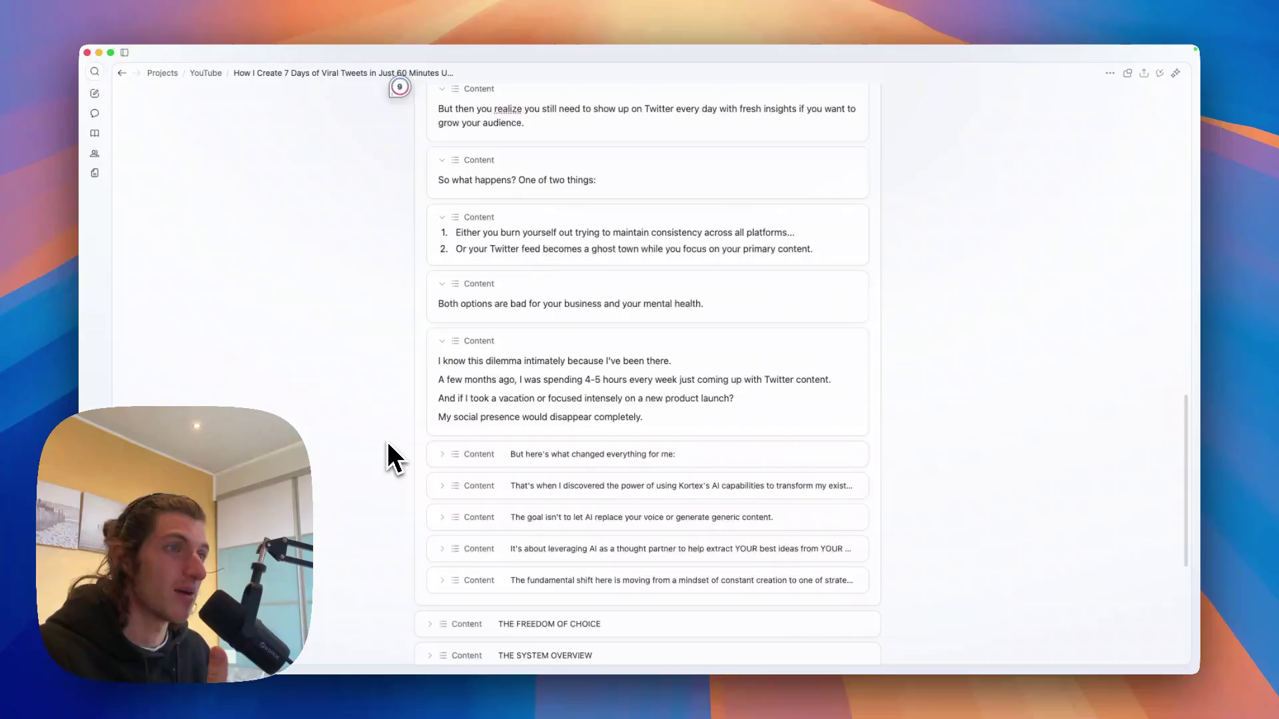
scroll(393, 443, "down", 1)
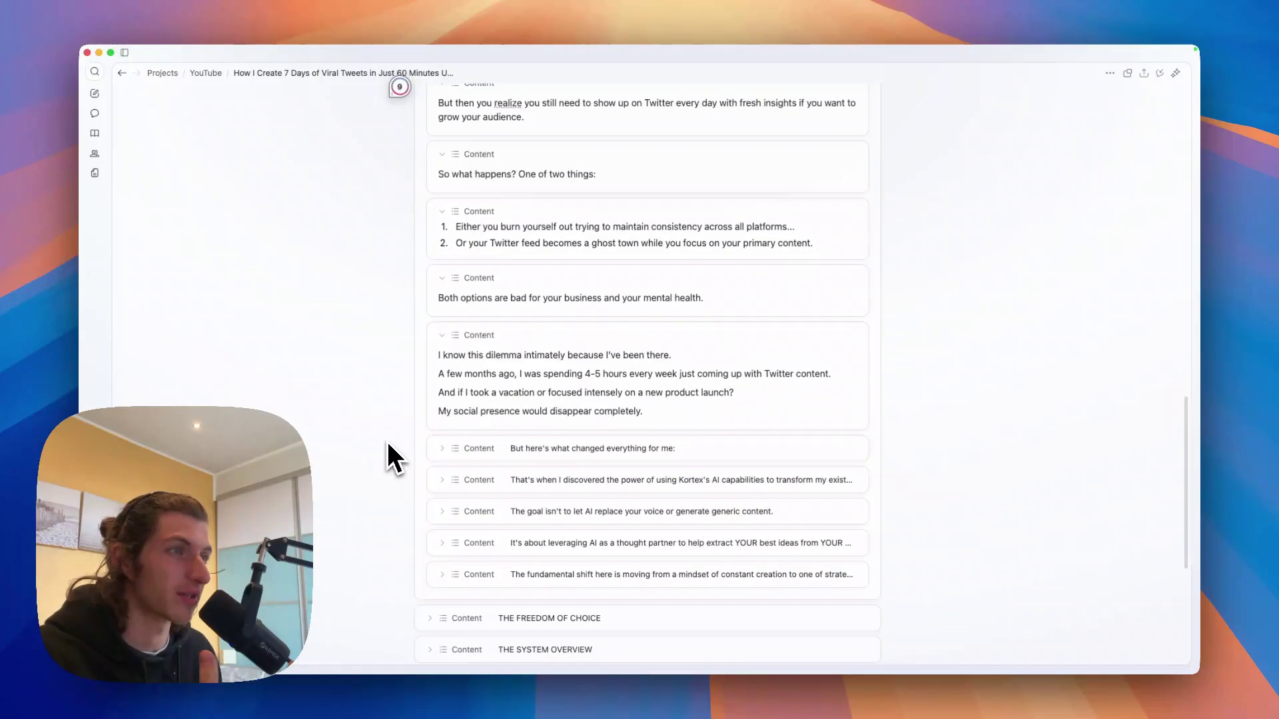
left_click(443, 444)
scroll(429, 477, "down", 3)
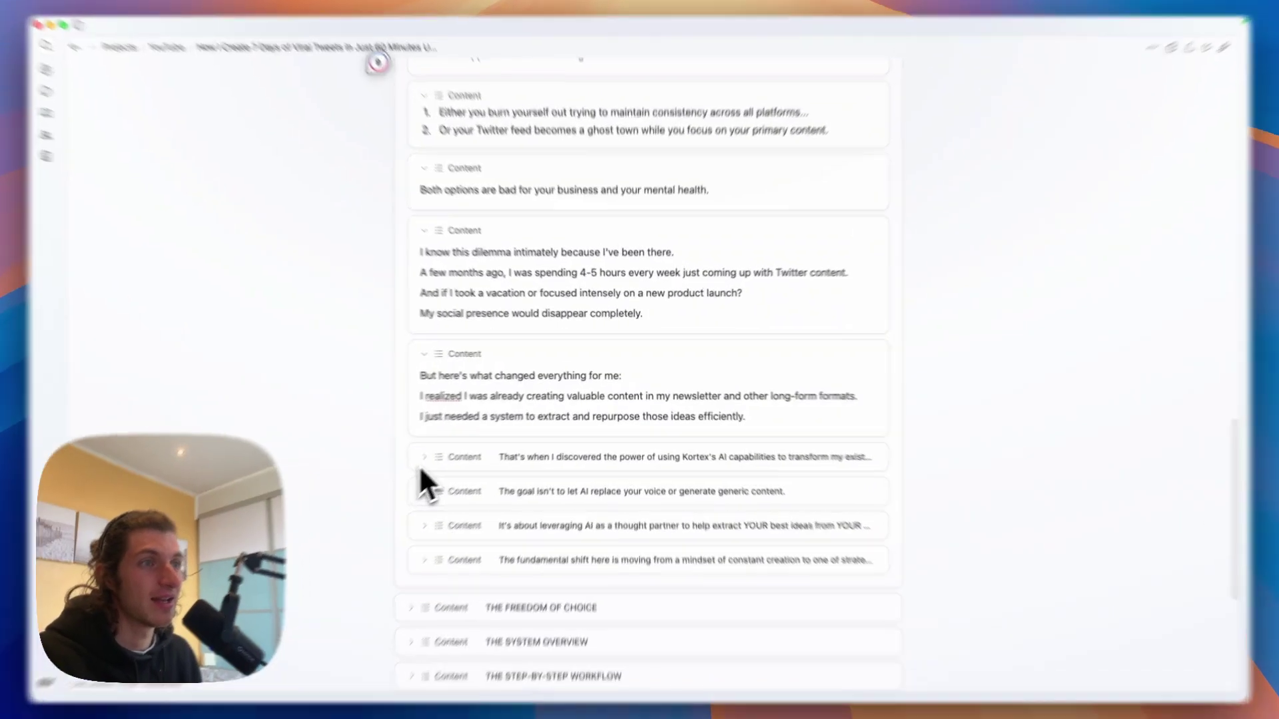
left_click(442, 448)
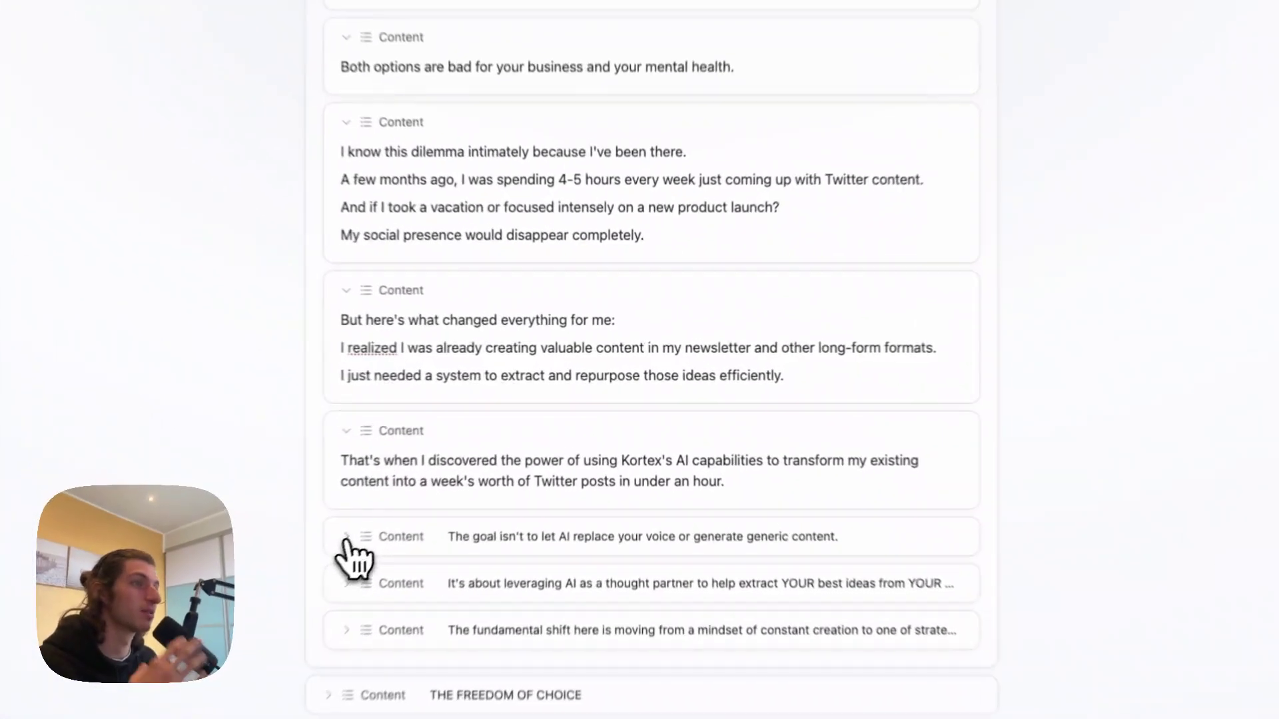
left_click(441, 479)
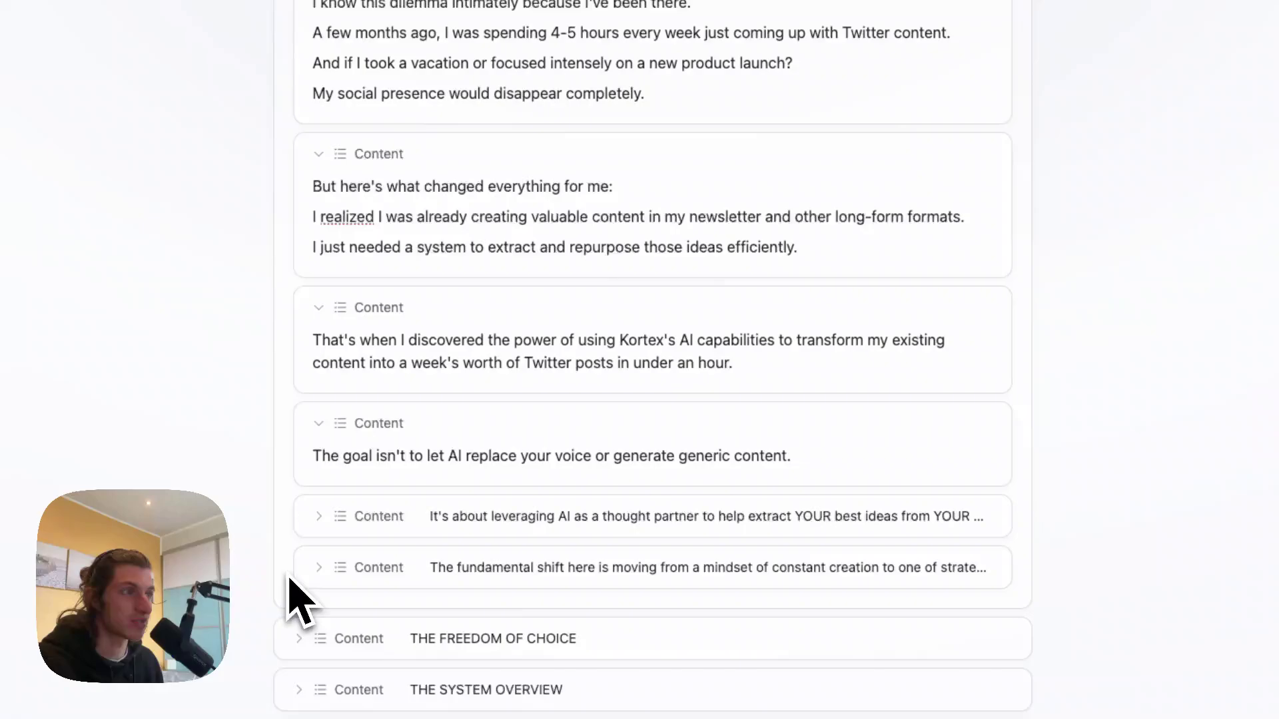
left_click(319, 517)
scroll(293, 554, "down", 3)
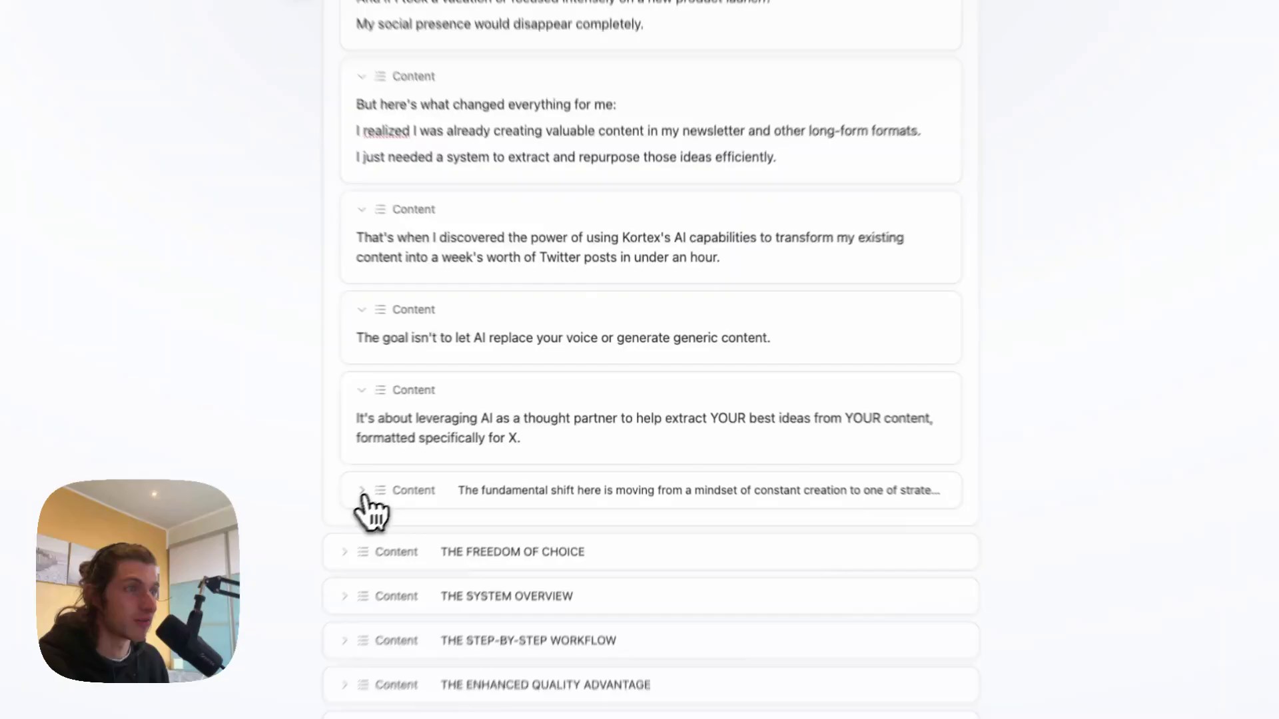
left_click(441, 452)
Expand the section THE FREEDOM OF CHOICE and its first two blocks, "Before we dive into" and "There's a common misconception".
scroll(261, 568, "down", 3)
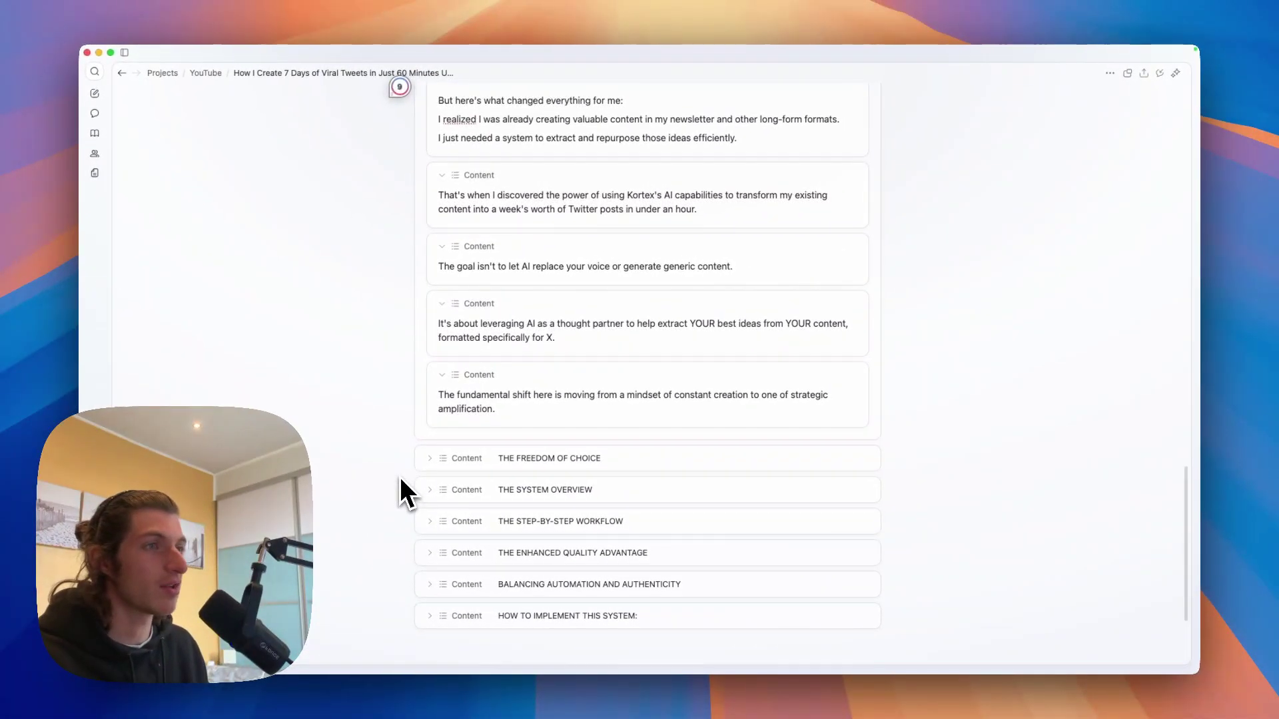
left_click(433, 460)
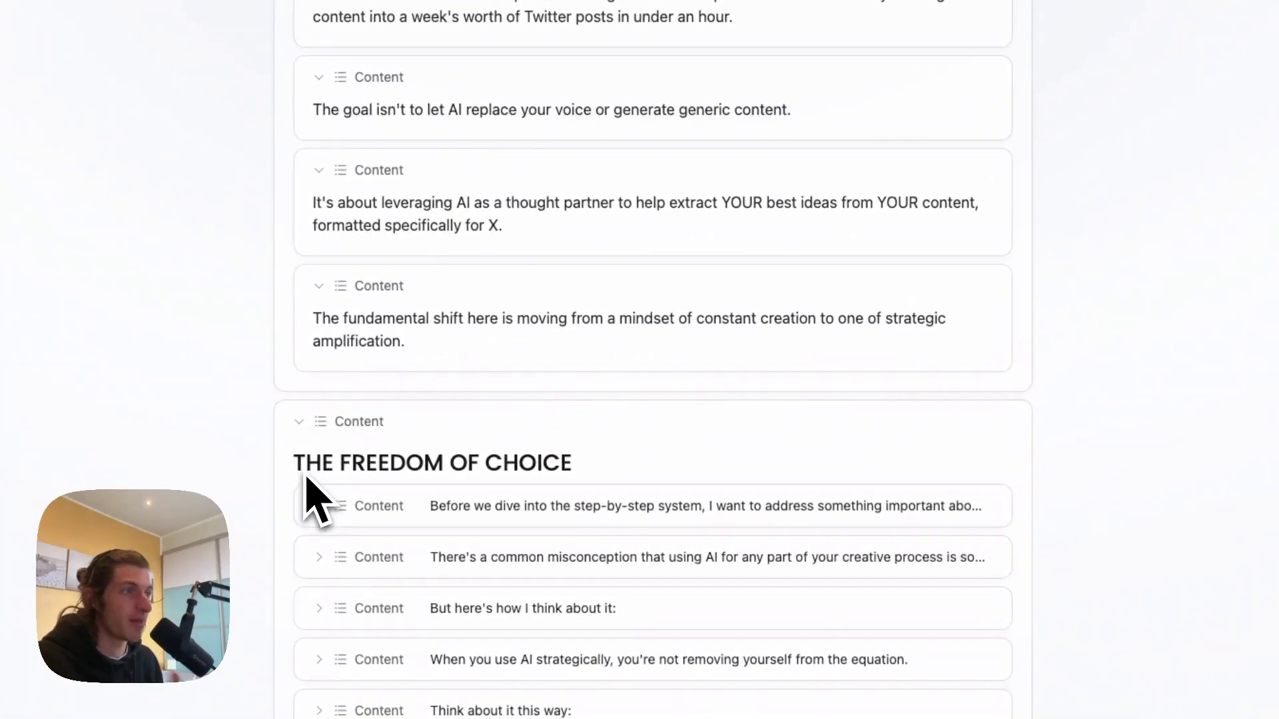
left_click(319, 505)
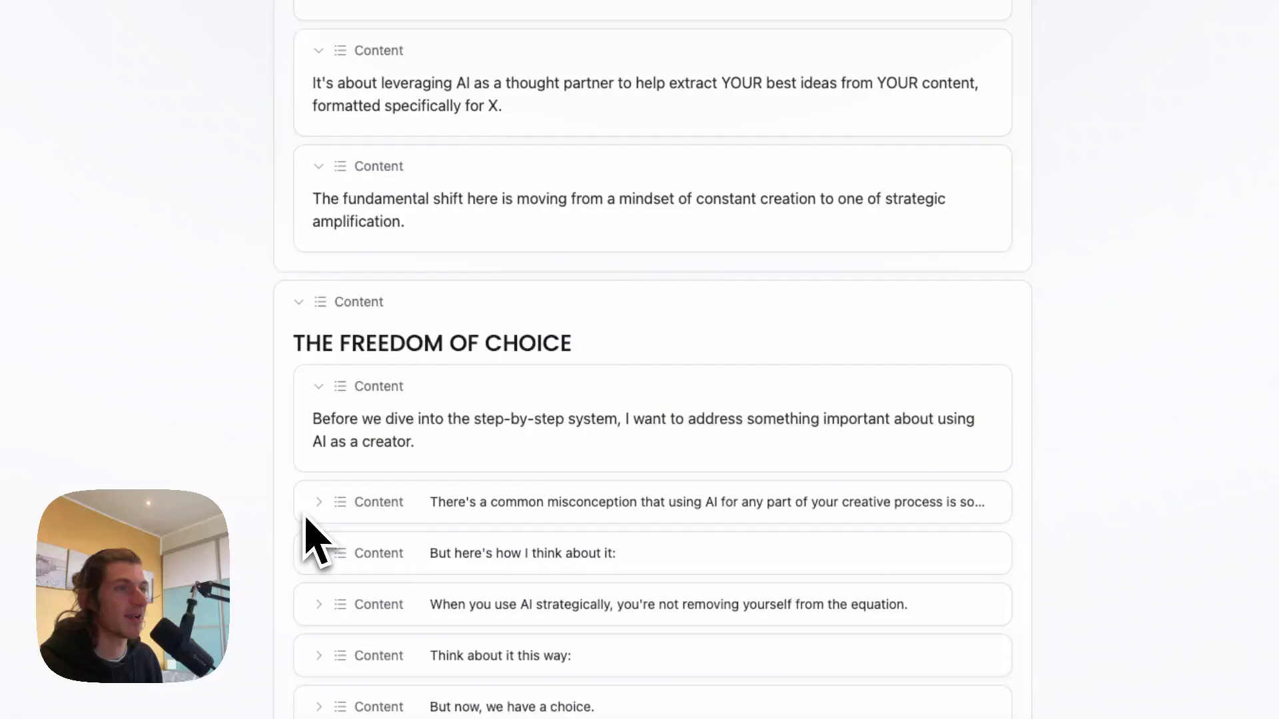
left_click(319, 505)
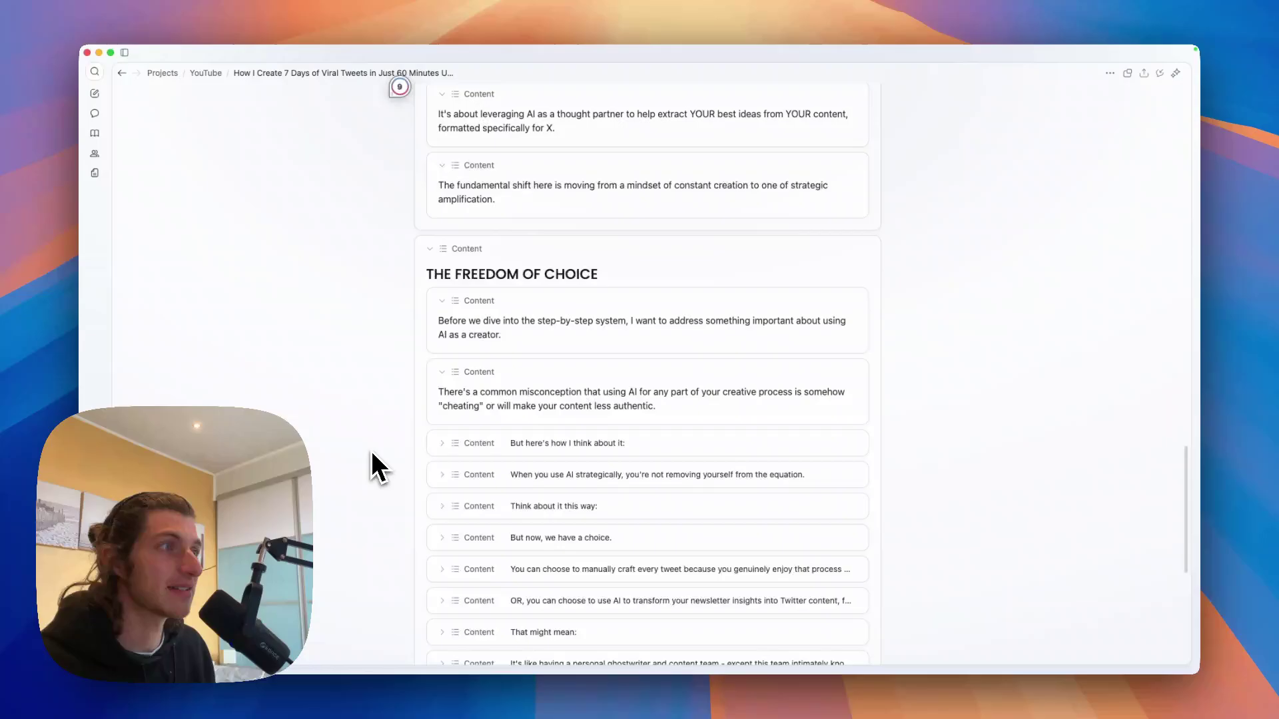
Expand the THE FREEDOM OF CHOICE blocks "But here's how I think about it", "When you use AI strategically" and "Think about it this way".
scroll(386, 443, "down", 2)
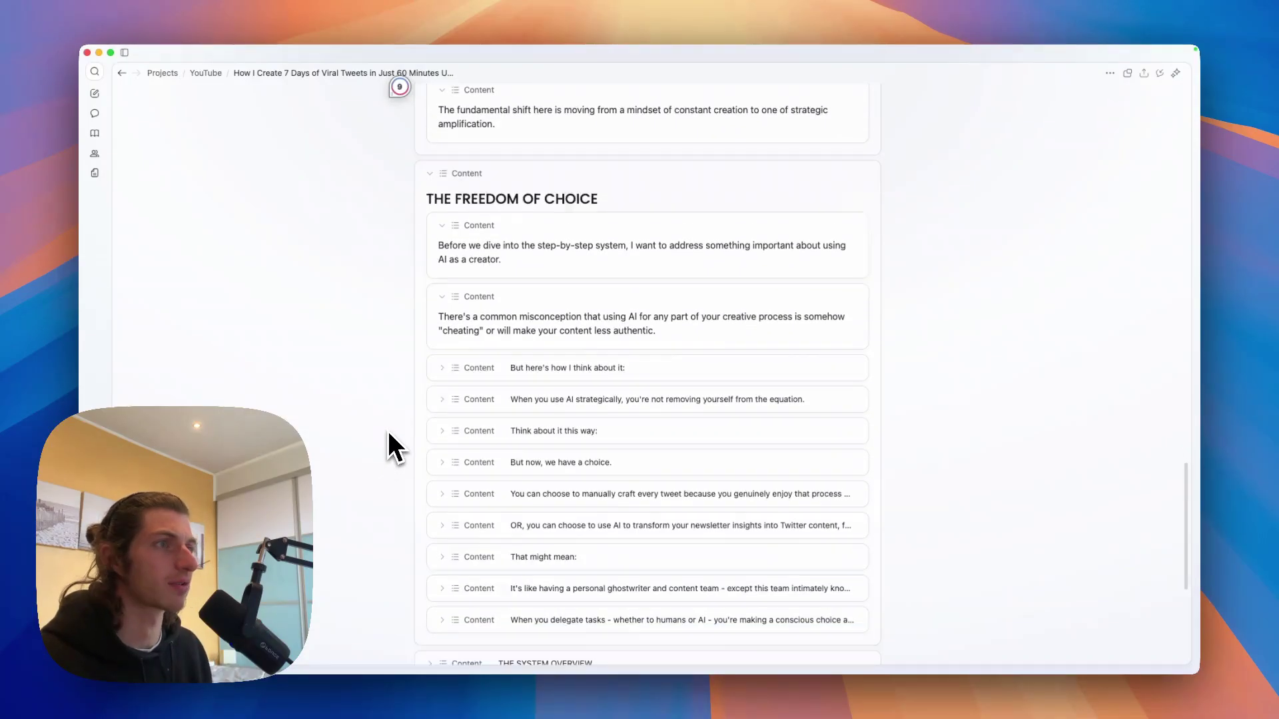
left_click(437, 368)
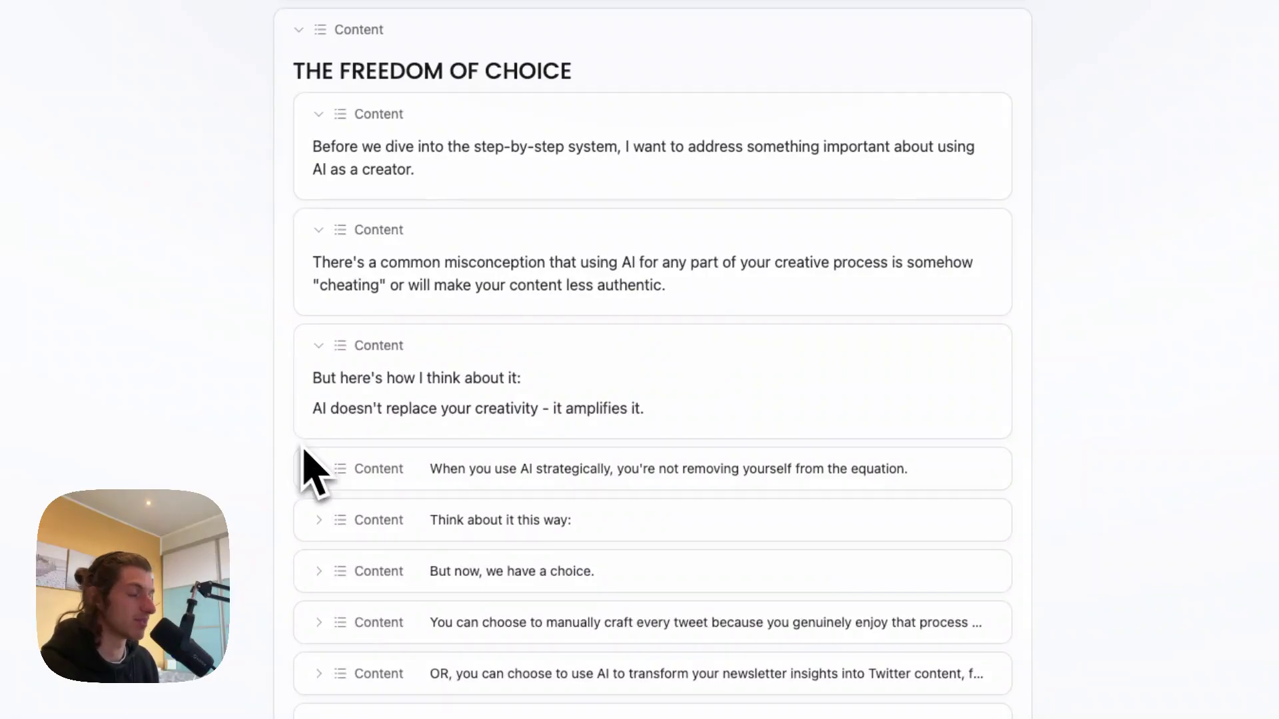
left_click(322, 468)
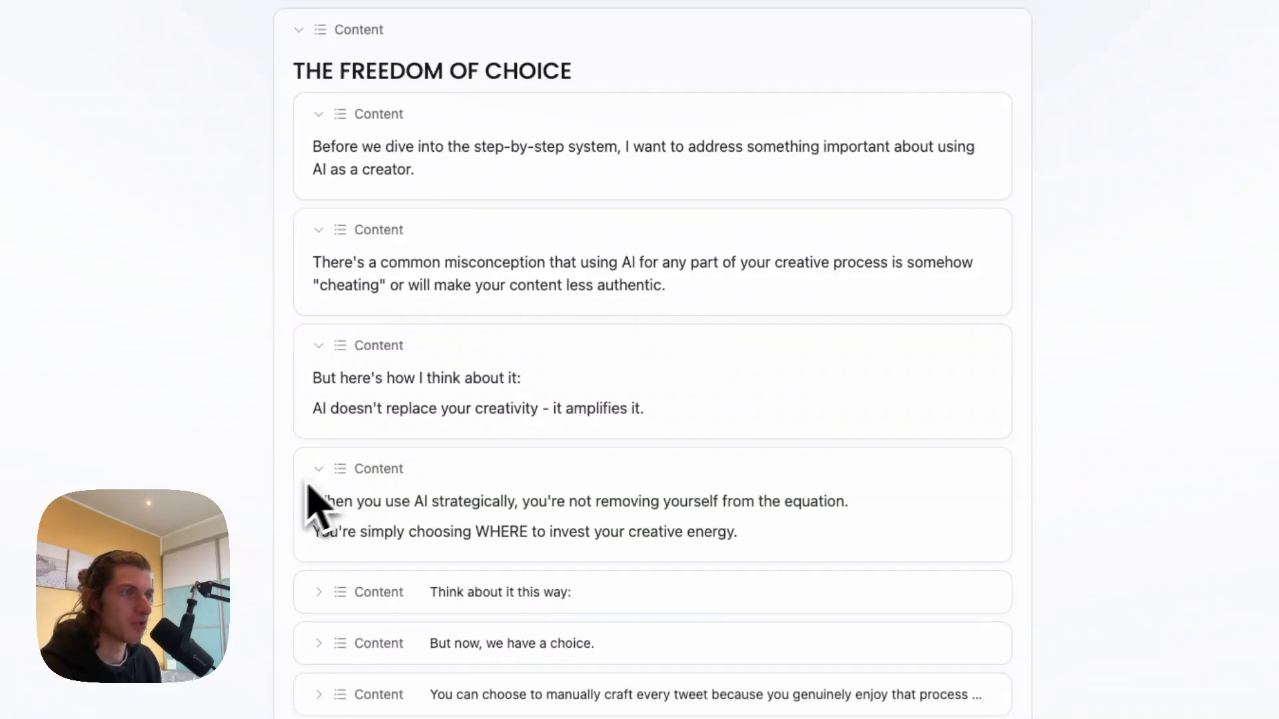
scroll(286, 509, "down", 1)
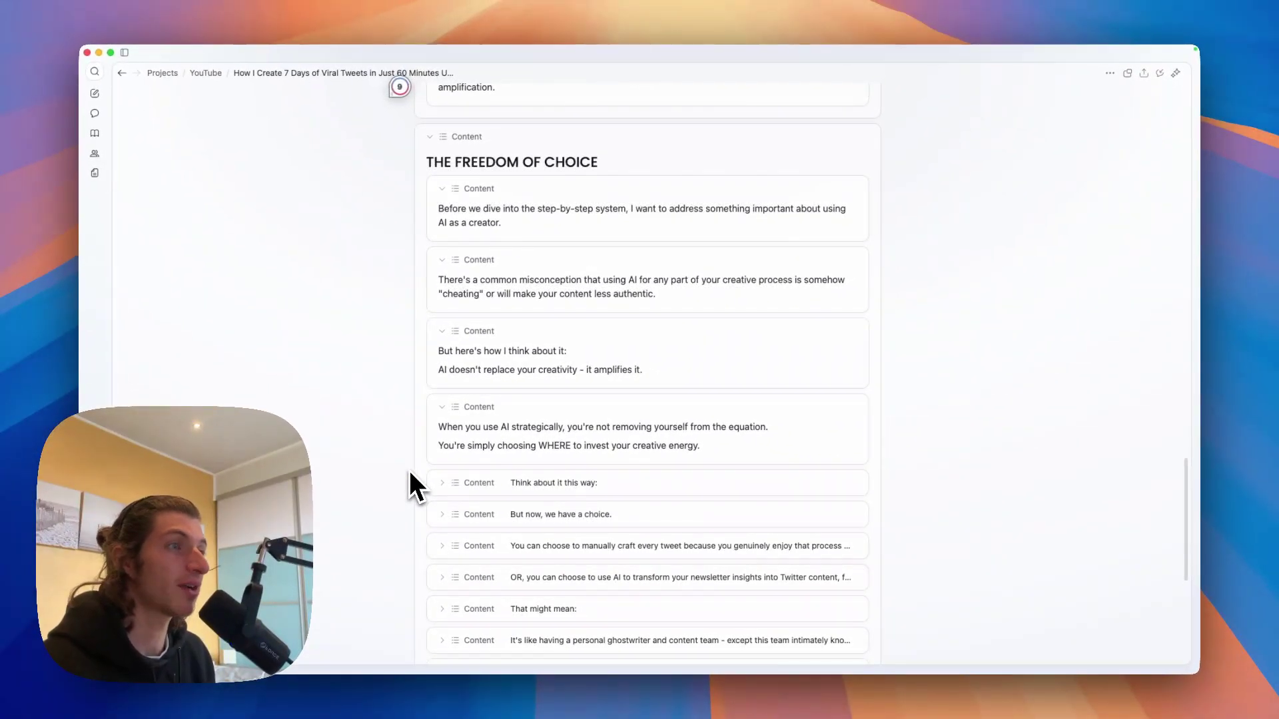
scroll(415, 467, "down", 2)
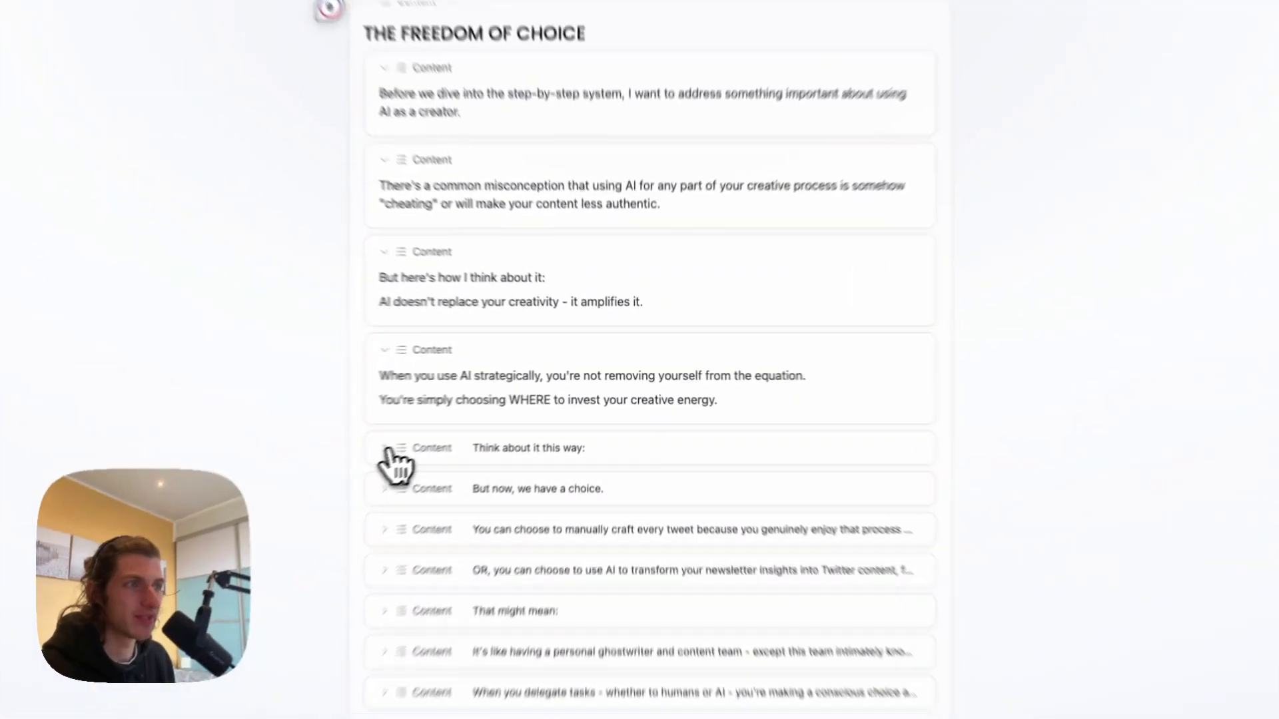
left_click(442, 428)
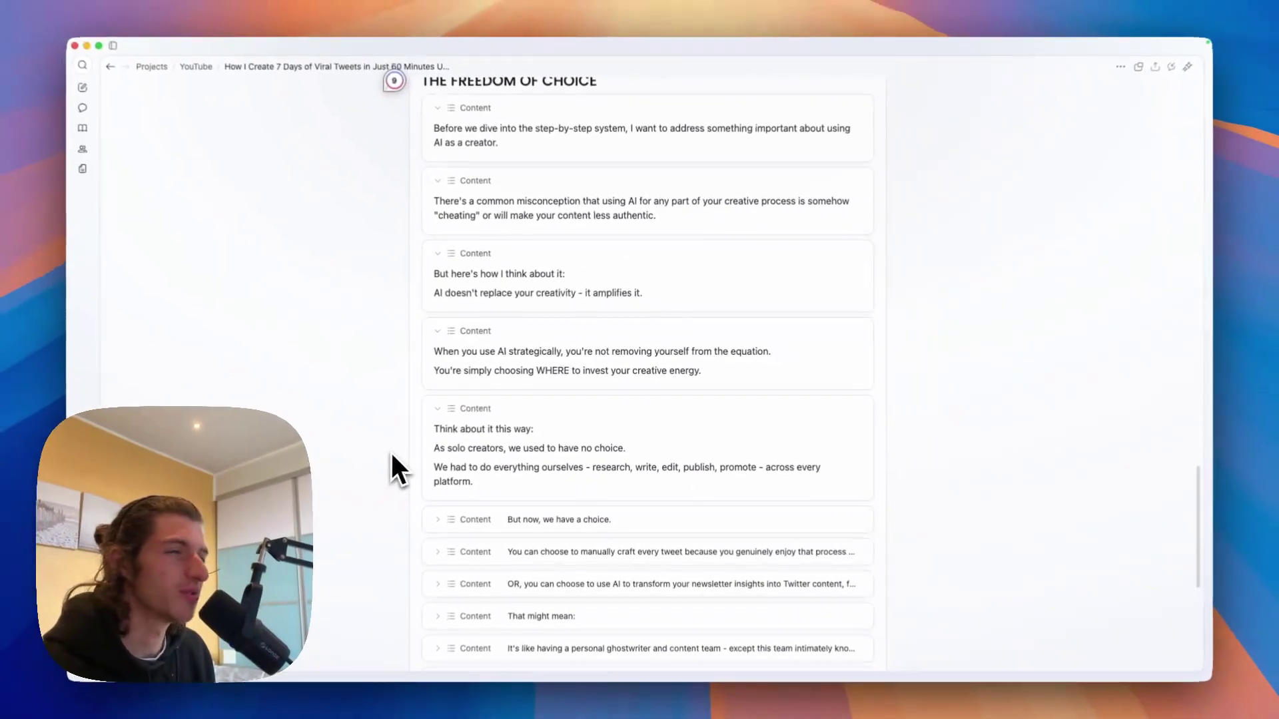
Expand the THE FREEDOM OF CHOICE blocks from "But now, we have a choice" through "That might mean".
scroll(394, 456, "down", 2)
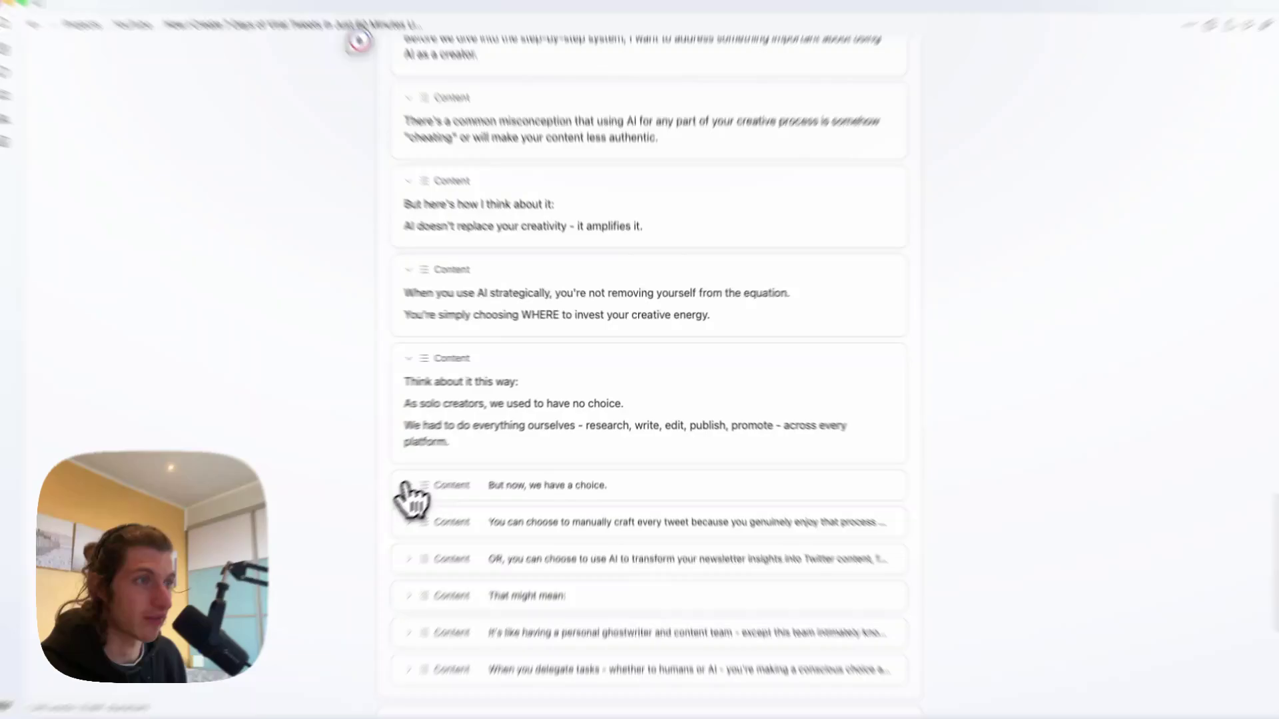
left_click(439, 467)
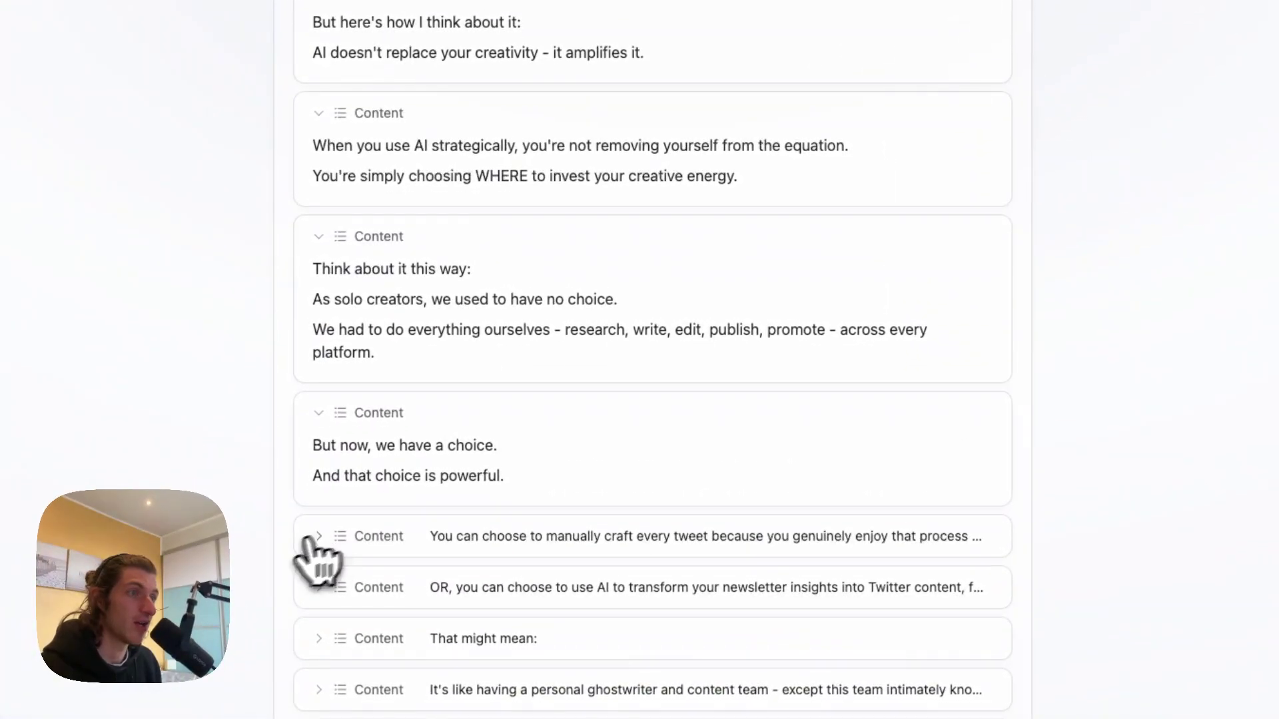
left_click(319, 536)
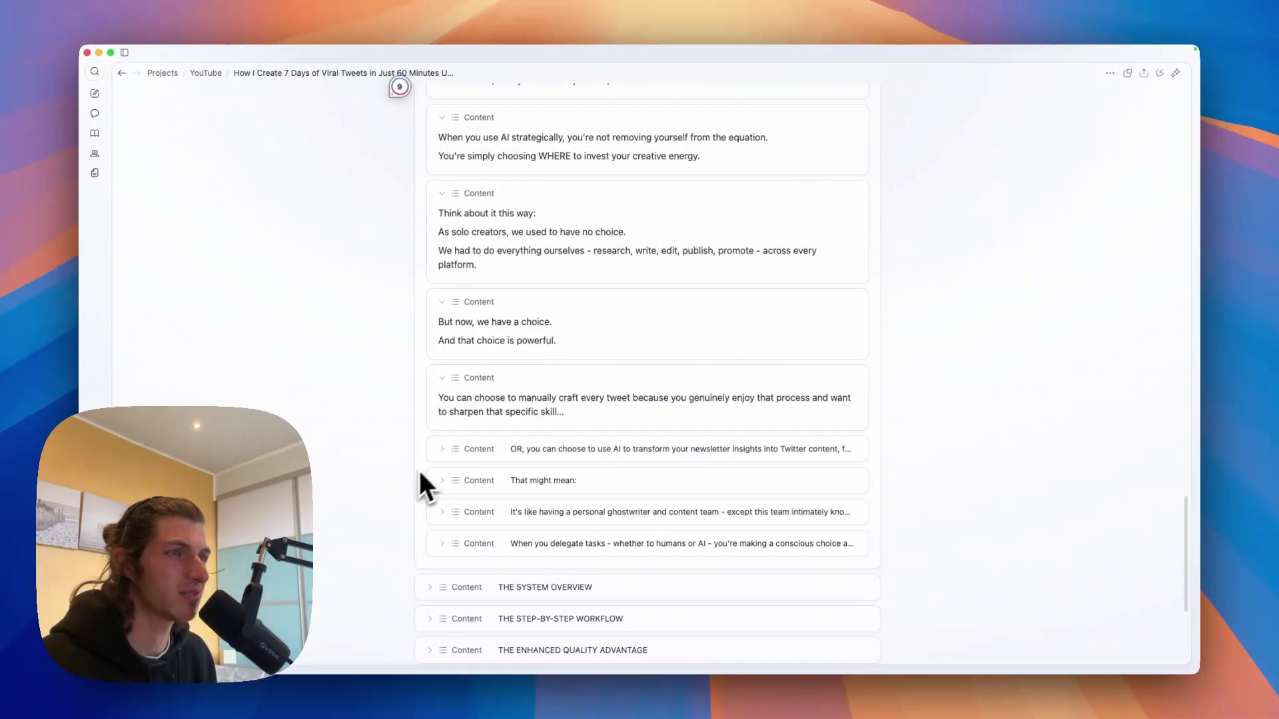
left_click(437, 451)
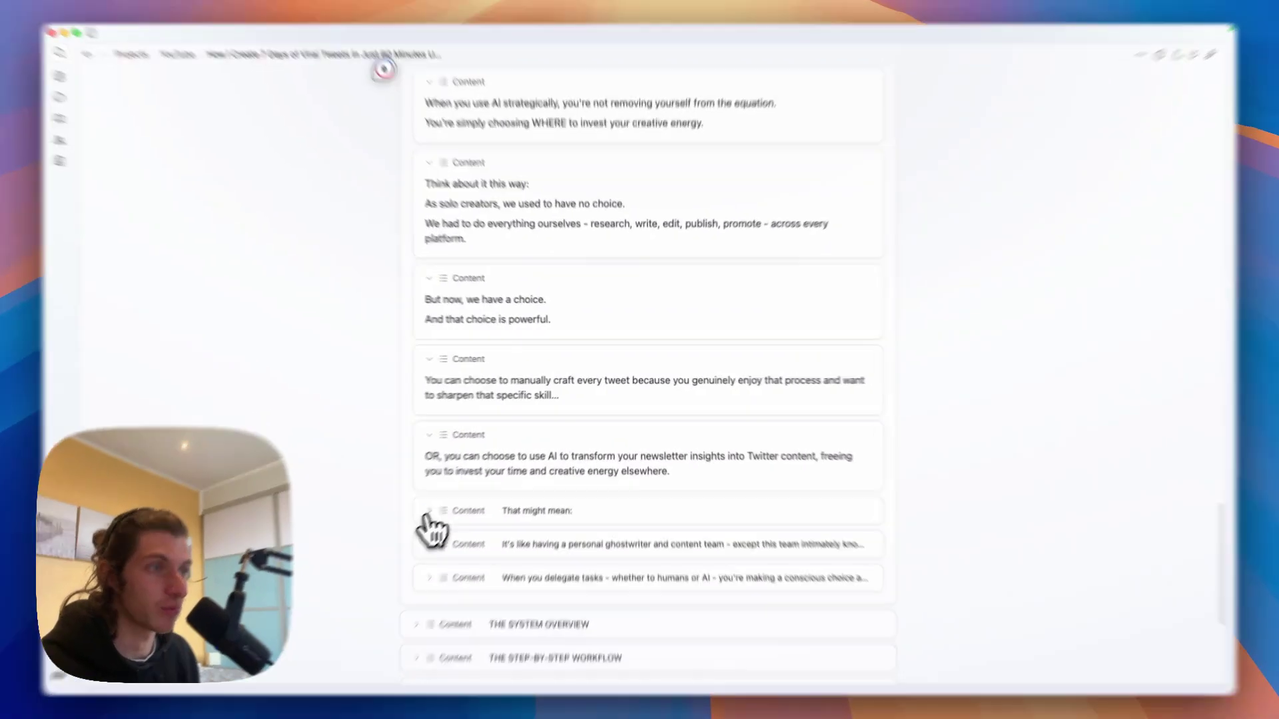
left_click(440, 505)
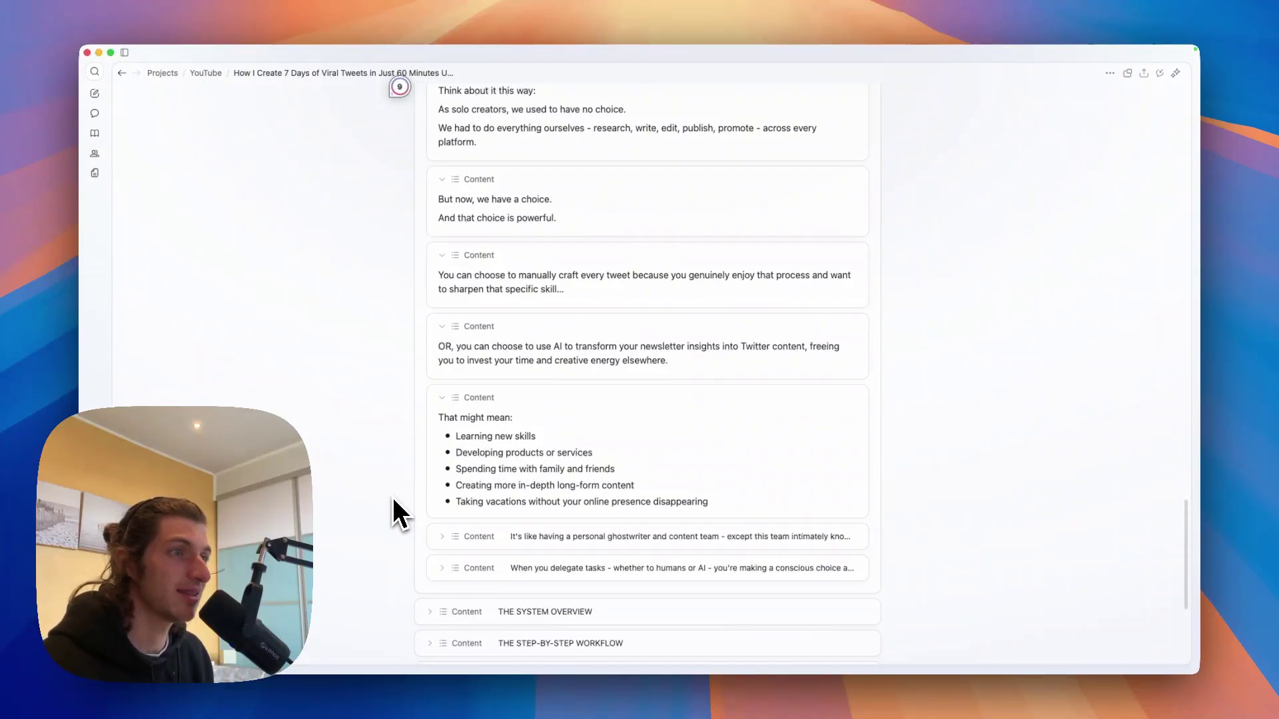
Expand the section's last two blocks, "It's like having a personal ghostwriter" and "When you delegate tasks".
scroll(393, 502, "down", 1)
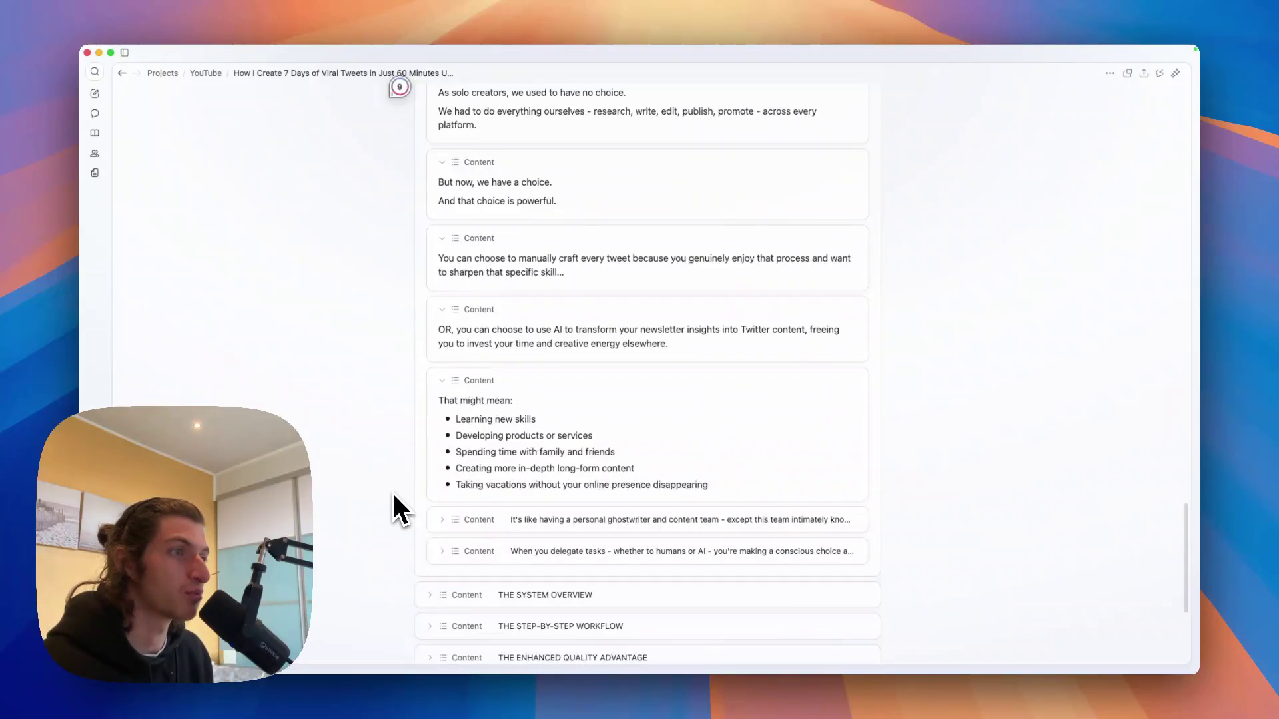
scroll(403, 506, "down", 3)
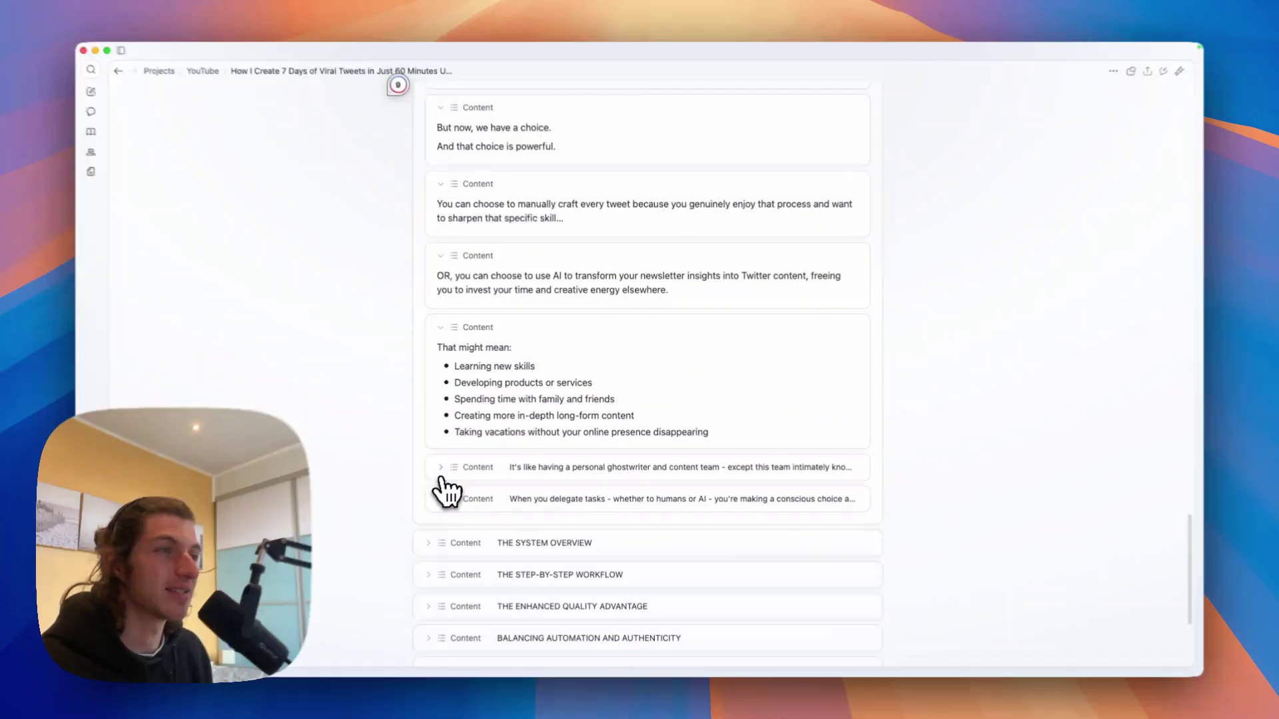
left_click(442, 468)
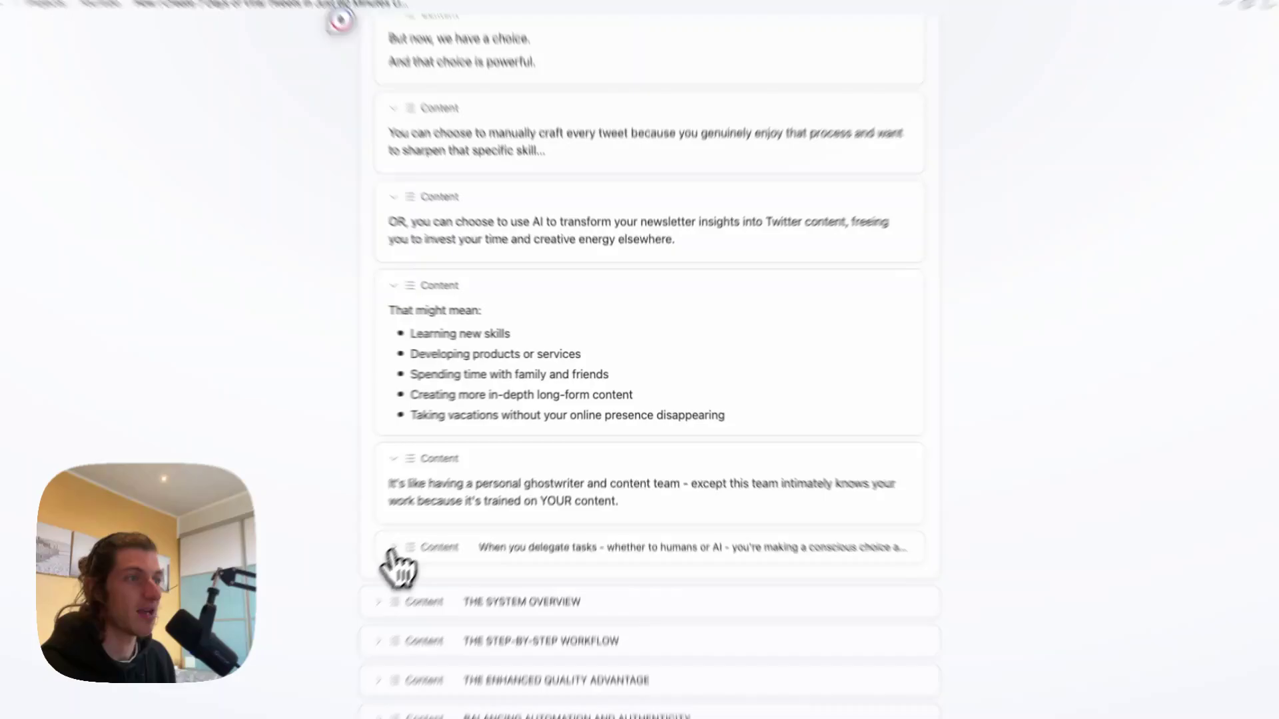
left_click(441, 511)
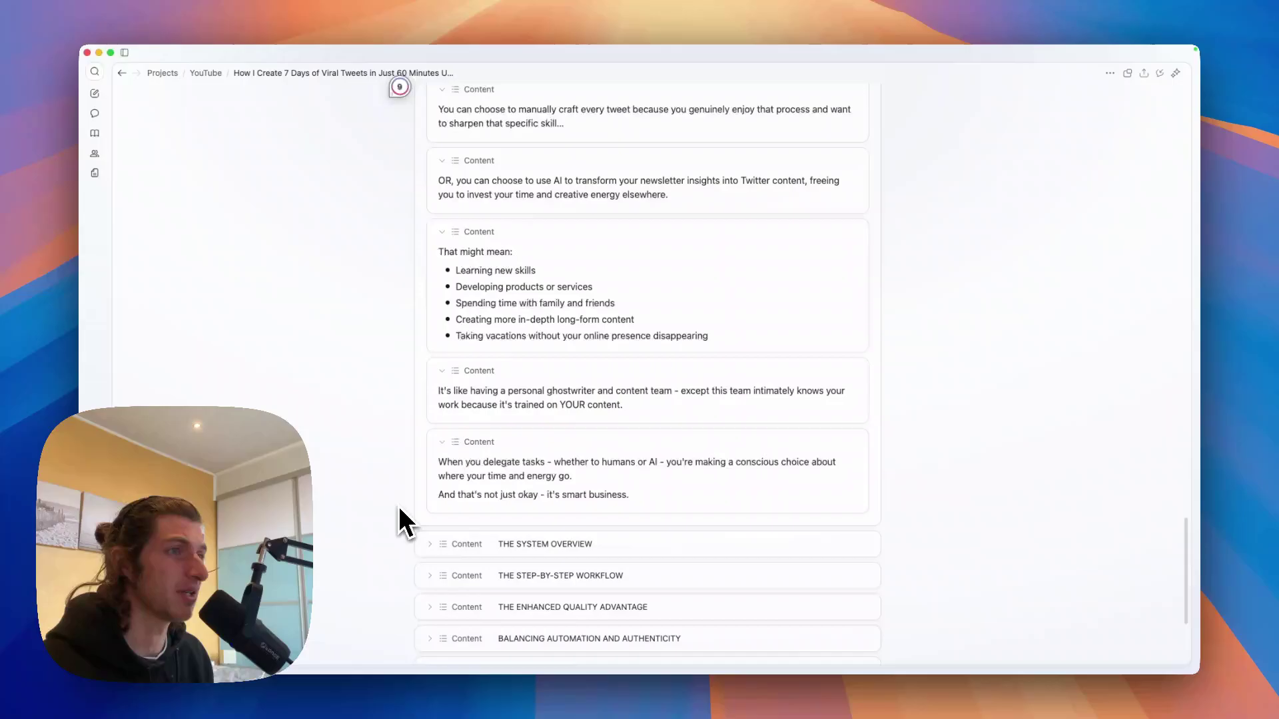
Expand the section THE SYSTEM OVERVIEW and its first two blocks, "Alright, now let's break down the system" and "This system has three key components".
scroll(403, 522, "down", 3)
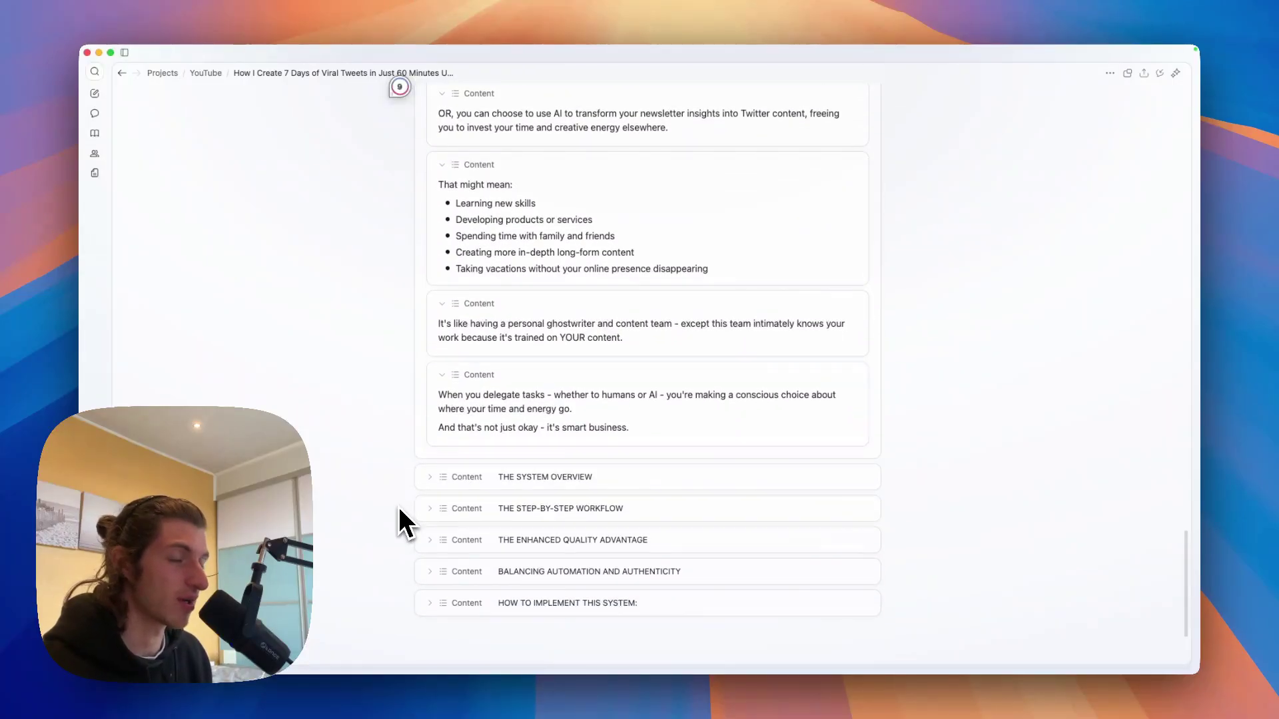
left_click(426, 486)
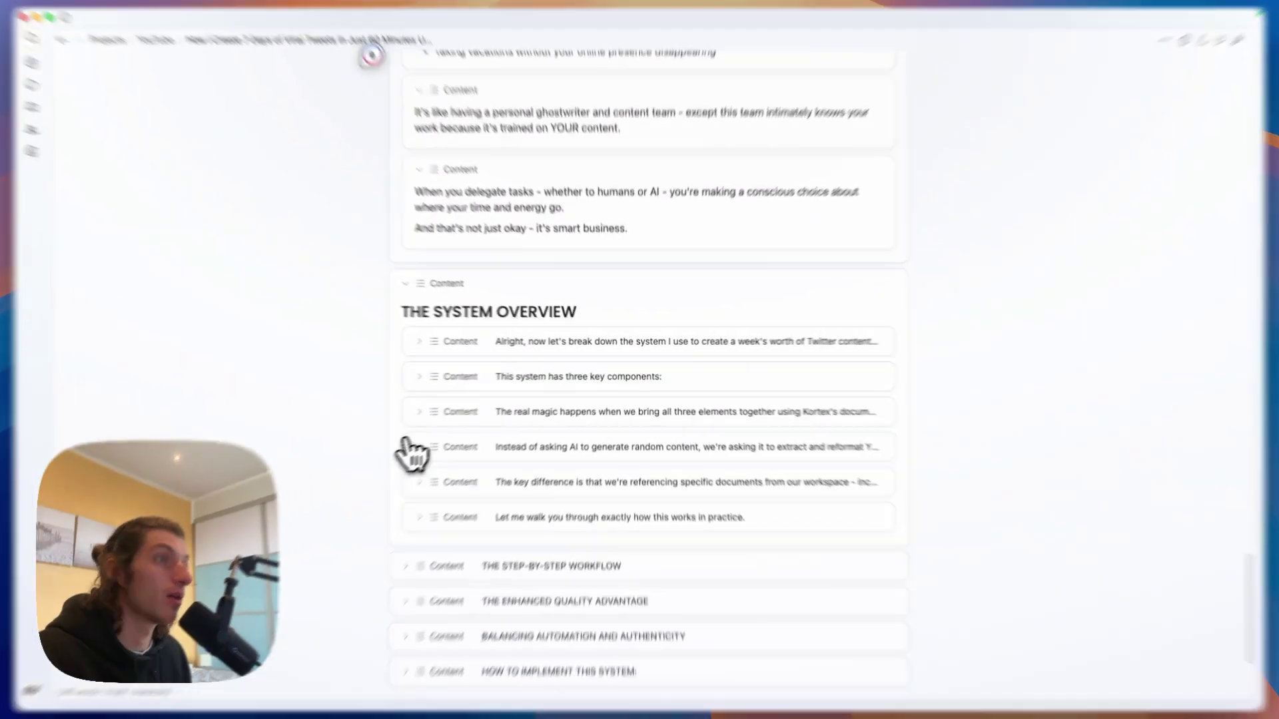
scroll(293, 383, "down", 1)
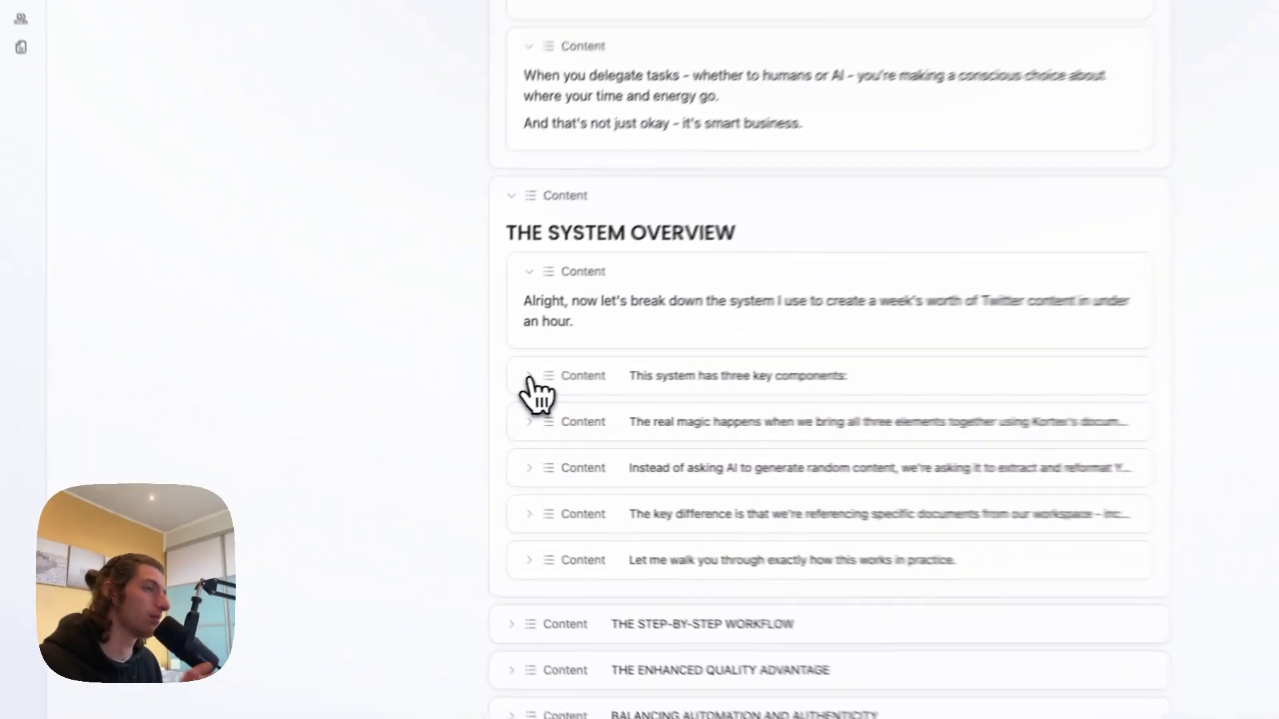
left_click(441, 398)
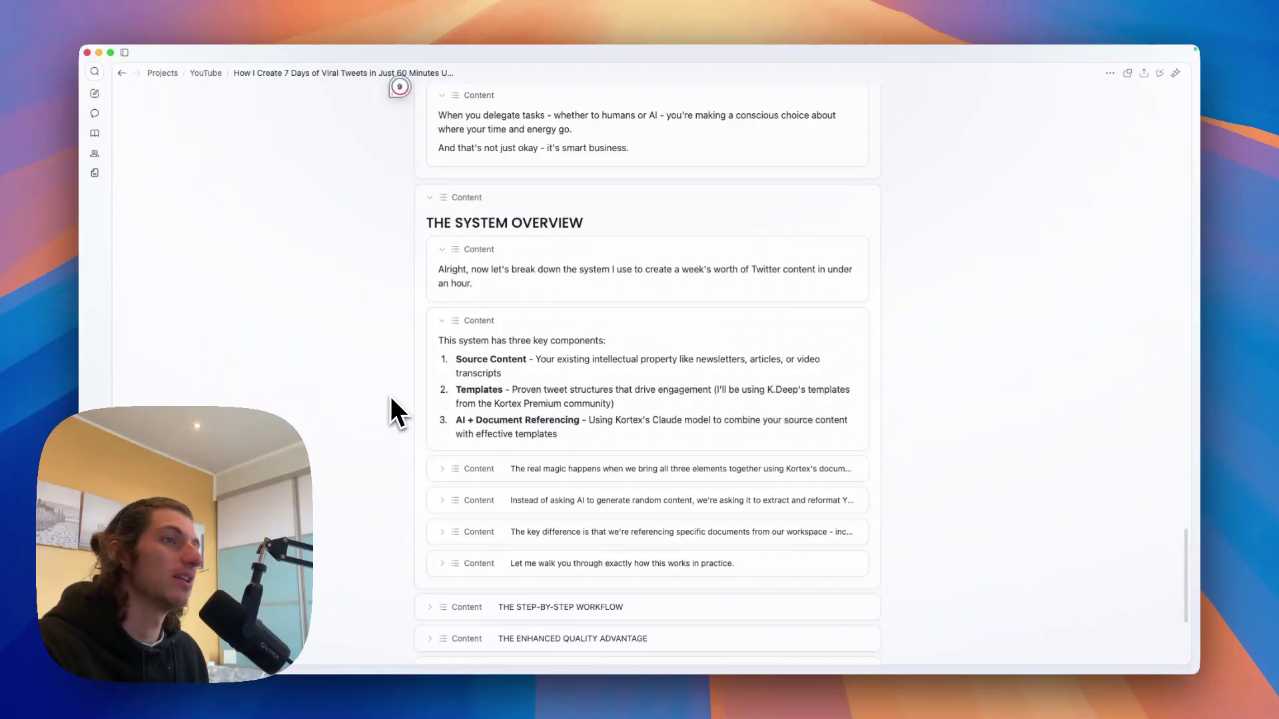
Expand the system overview blocks "The real magic happens" and "Instead of asking AI to generate random content".
scroll(425, 412, "down", 1)
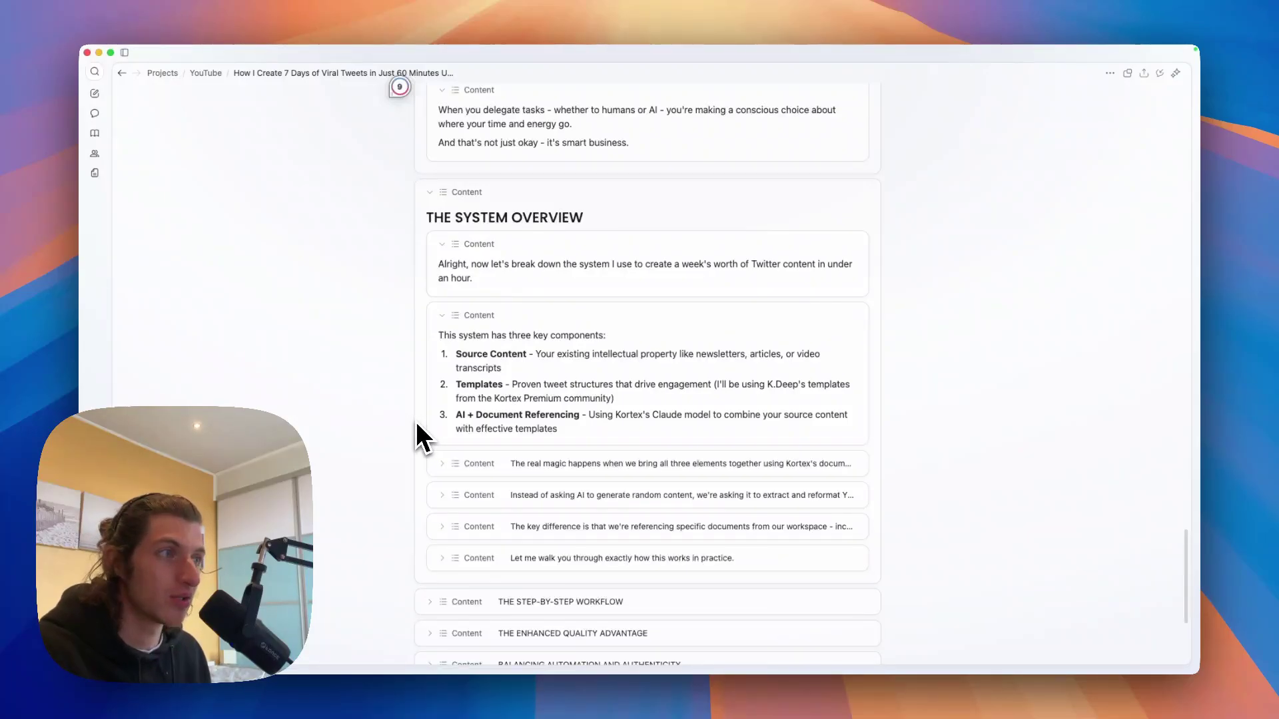
scroll(417, 425, "down", 2)
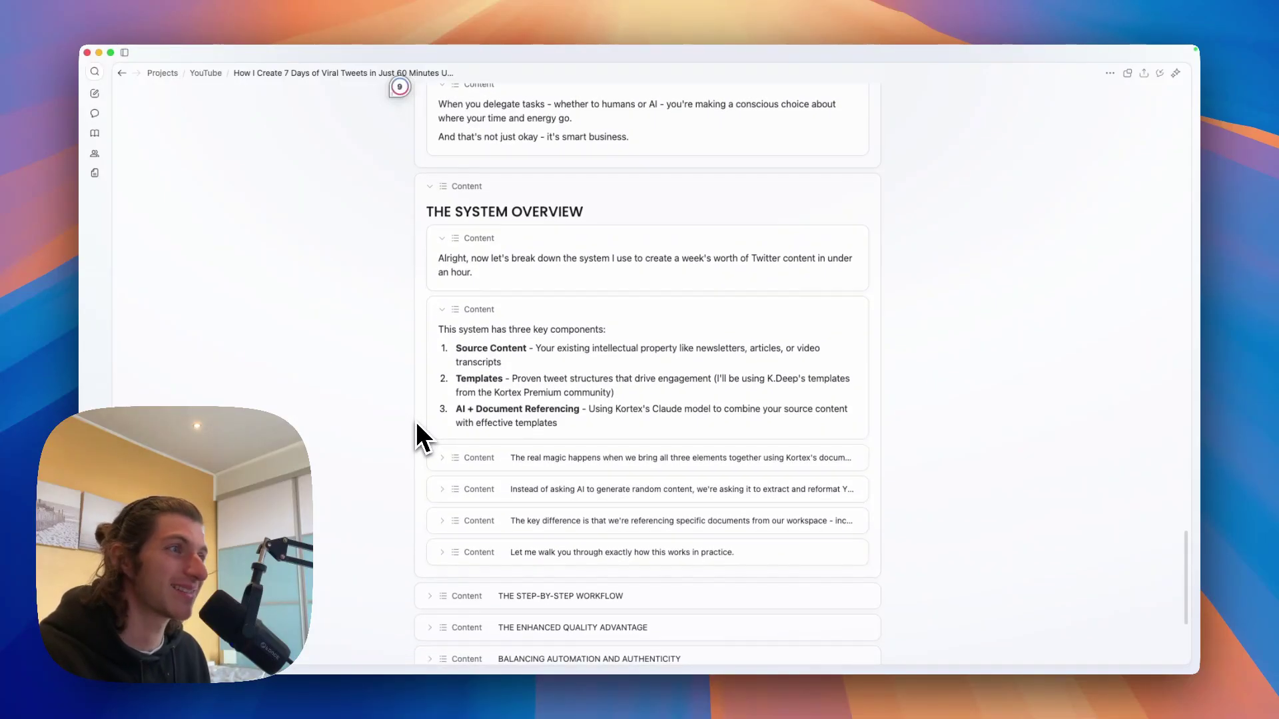
left_click(442, 453)
scroll(408, 437, "down", 3)
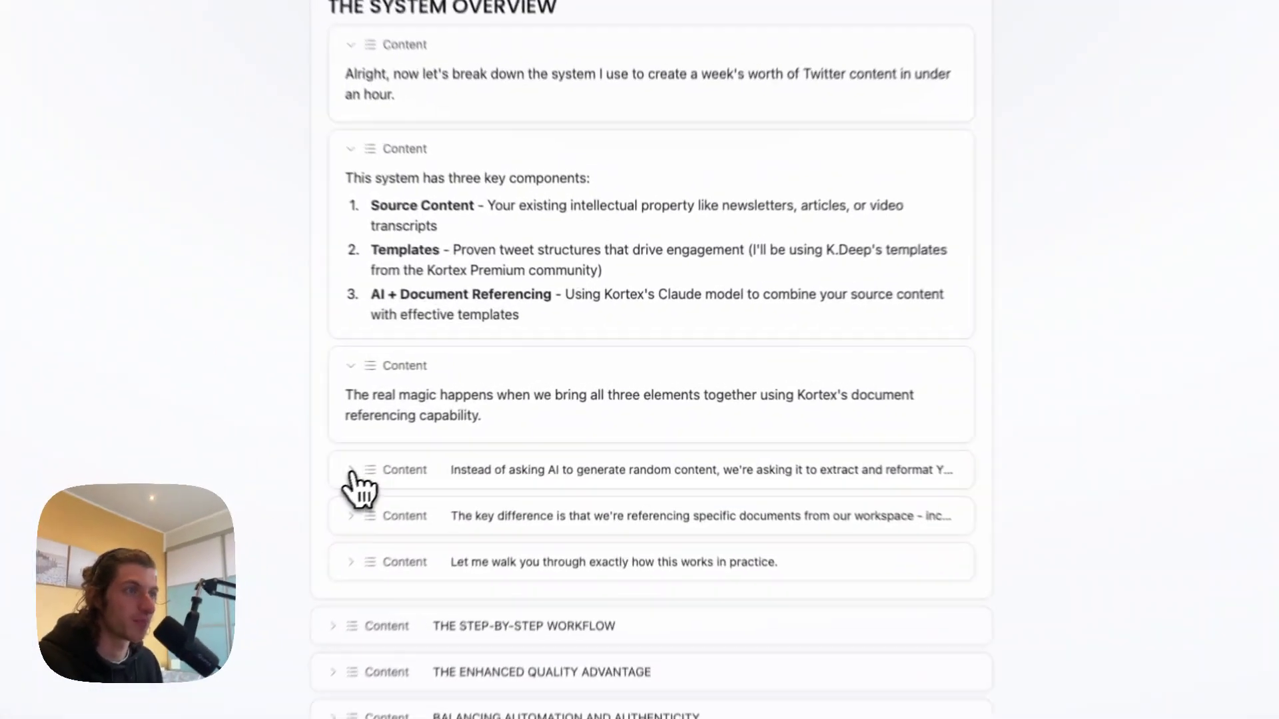
left_click(450, 437)
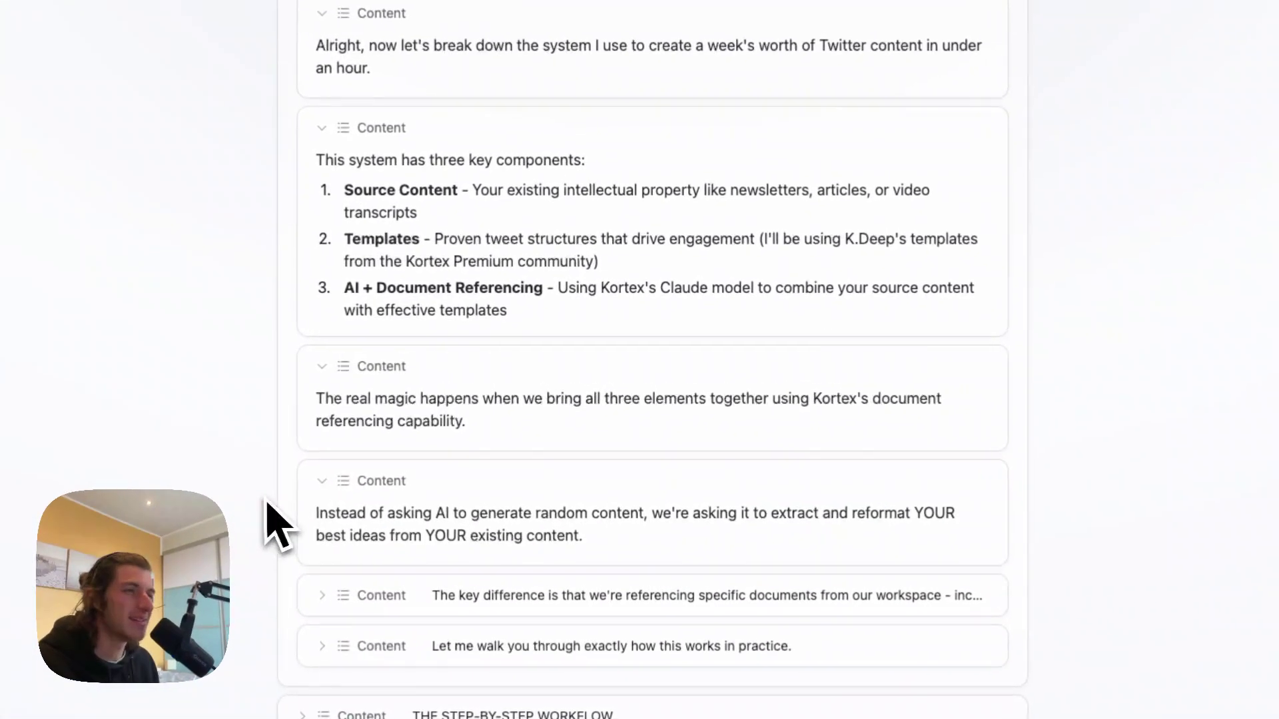
Expand the system overview's remaining blocks, "The key difference is" and "Let me walk you through exactly how this works in practice".
scroll(257, 526, "down", 1)
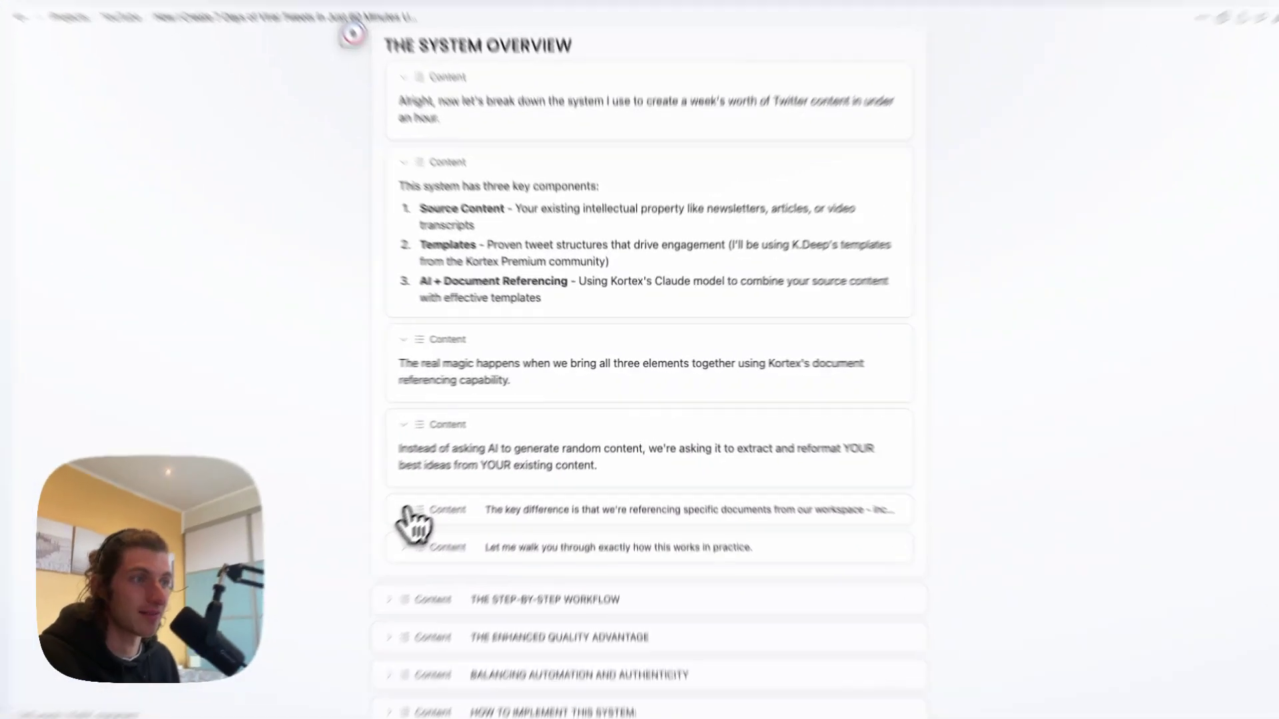
left_click(441, 485)
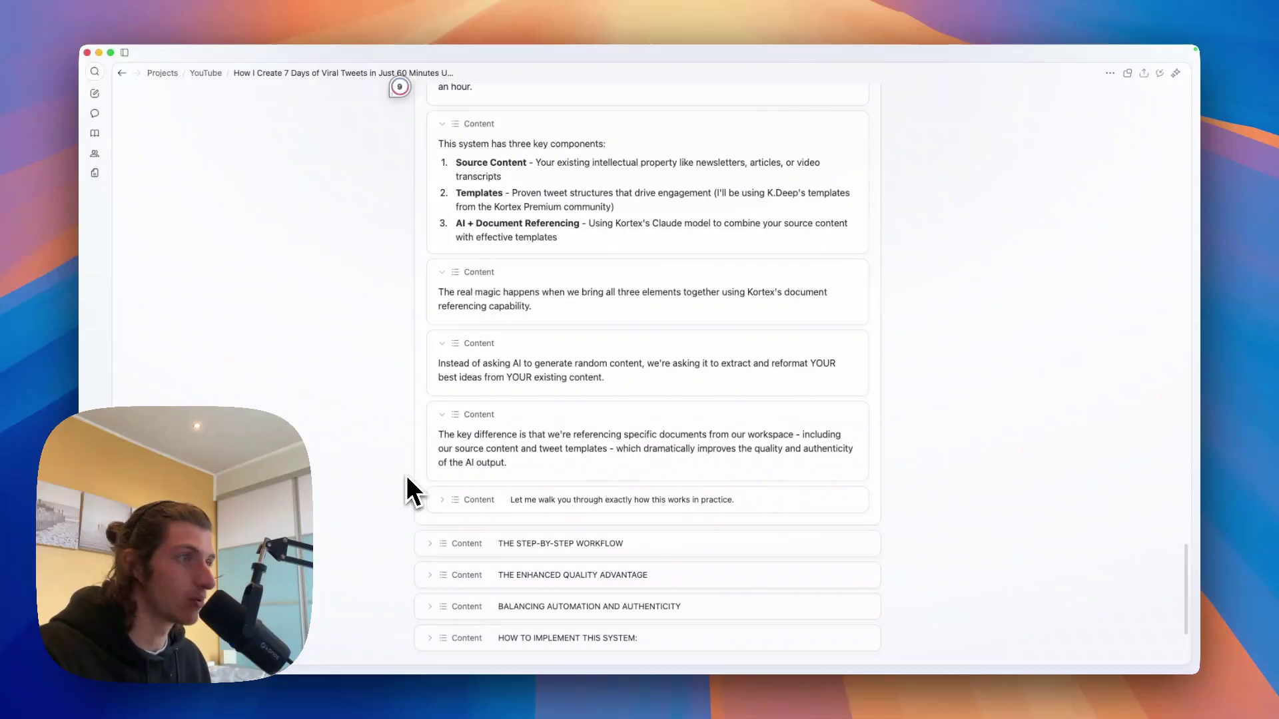
left_click(437, 499)
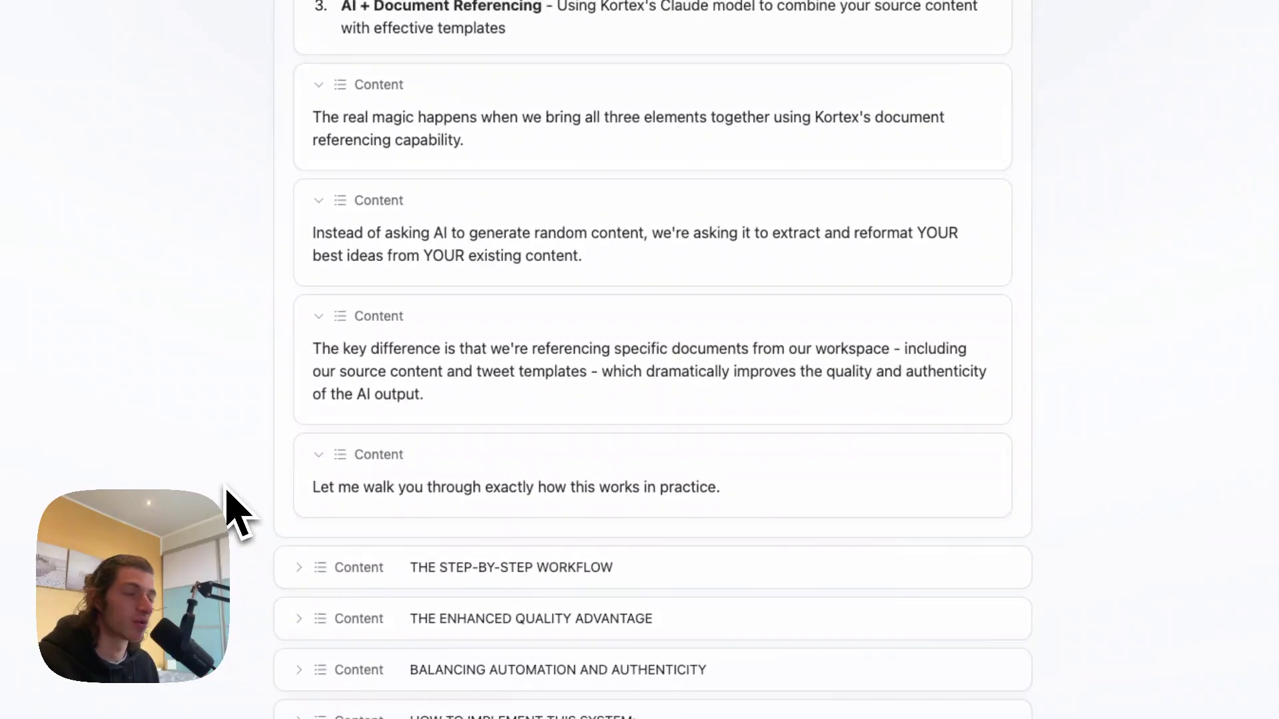
Expand the section THE STEP-BY-STEP WORKFLOW and its block "Step 1: Organize your source content".
left_click(298, 550)
scroll(297, 506, "down", 3)
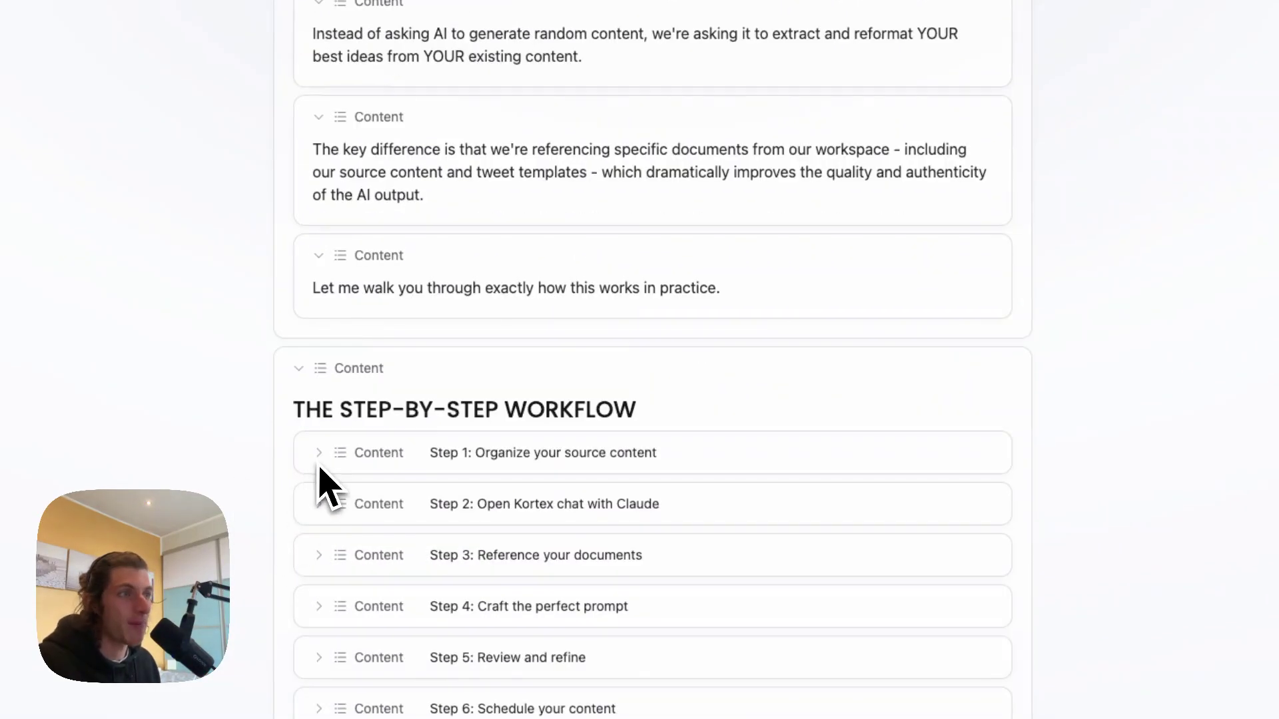
left_click(320, 458)
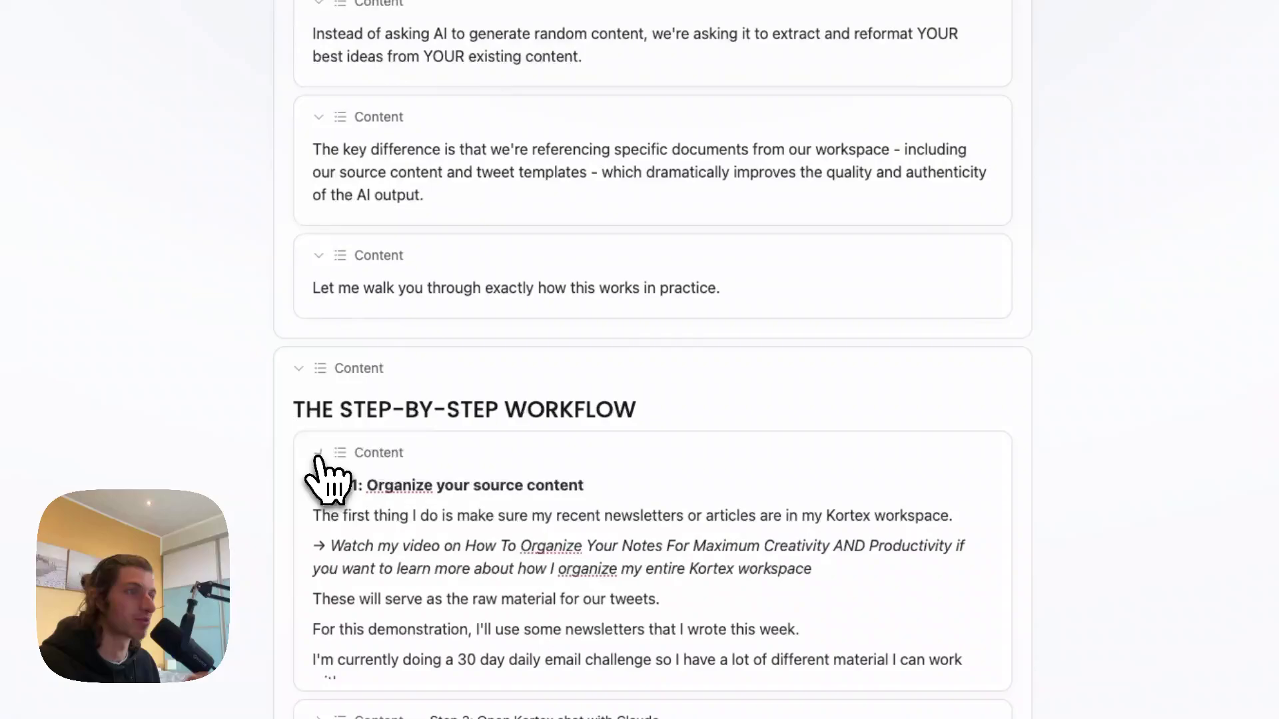
Expand the workflow block "Step 2: Open Kortex chat with Claude".
scroll(279, 493, "down", 2)
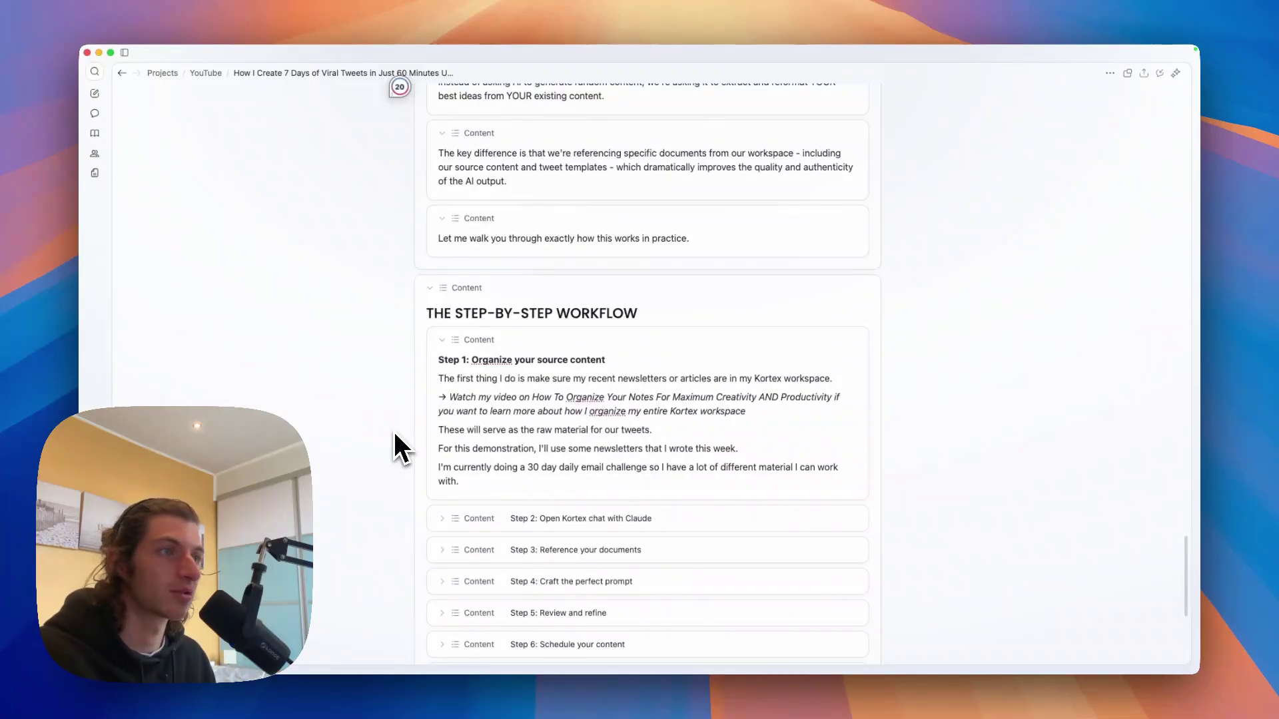
scroll(397, 432, "down", 1)
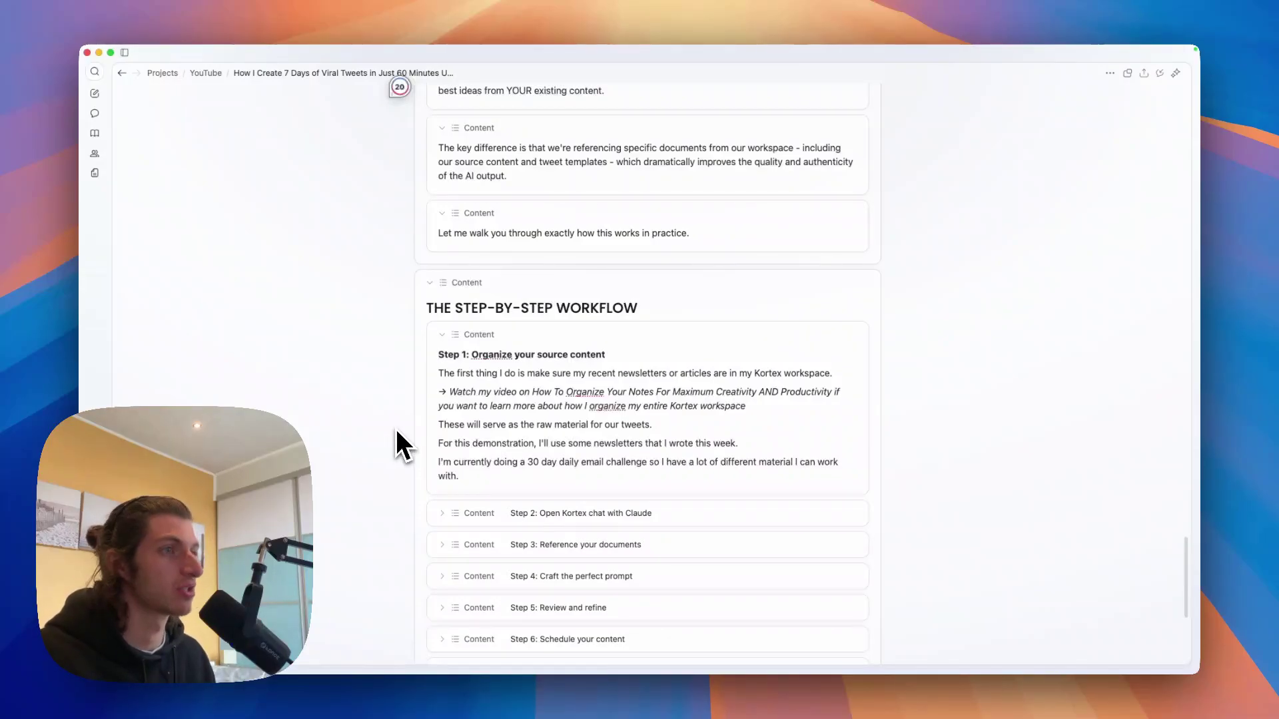
scroll(395, 443, "down", 1)
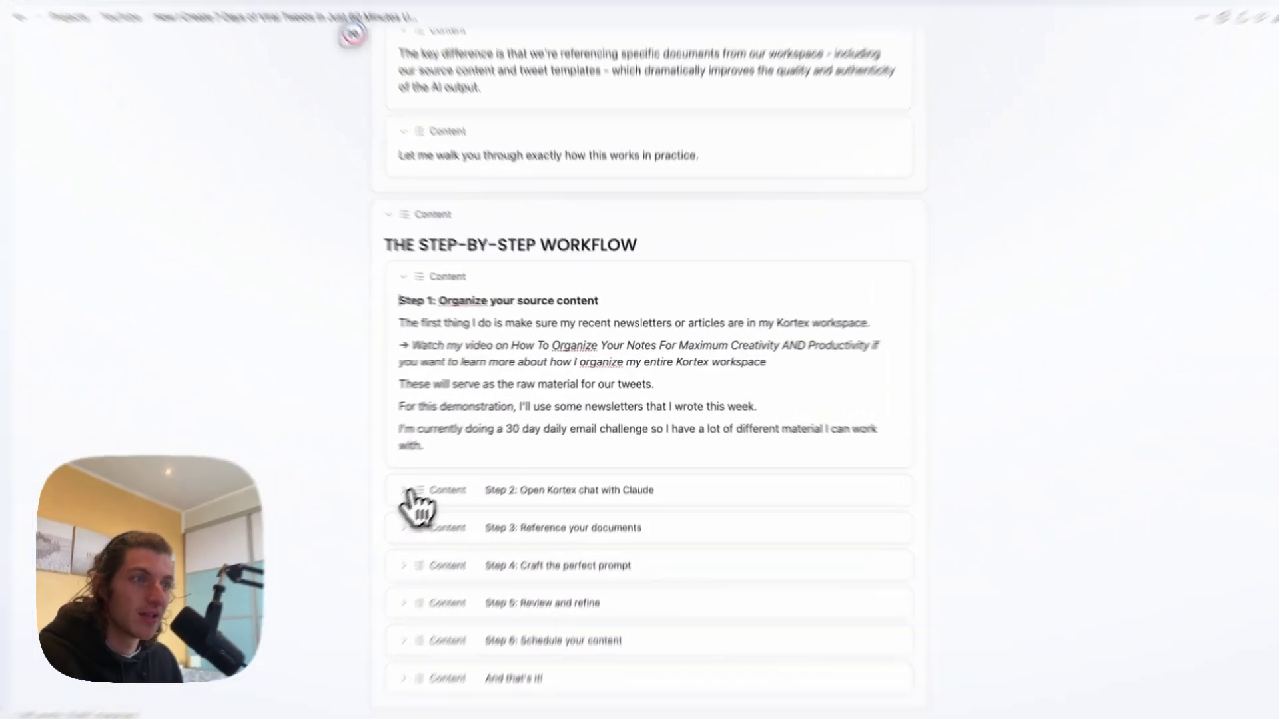
left_click(407, 493)
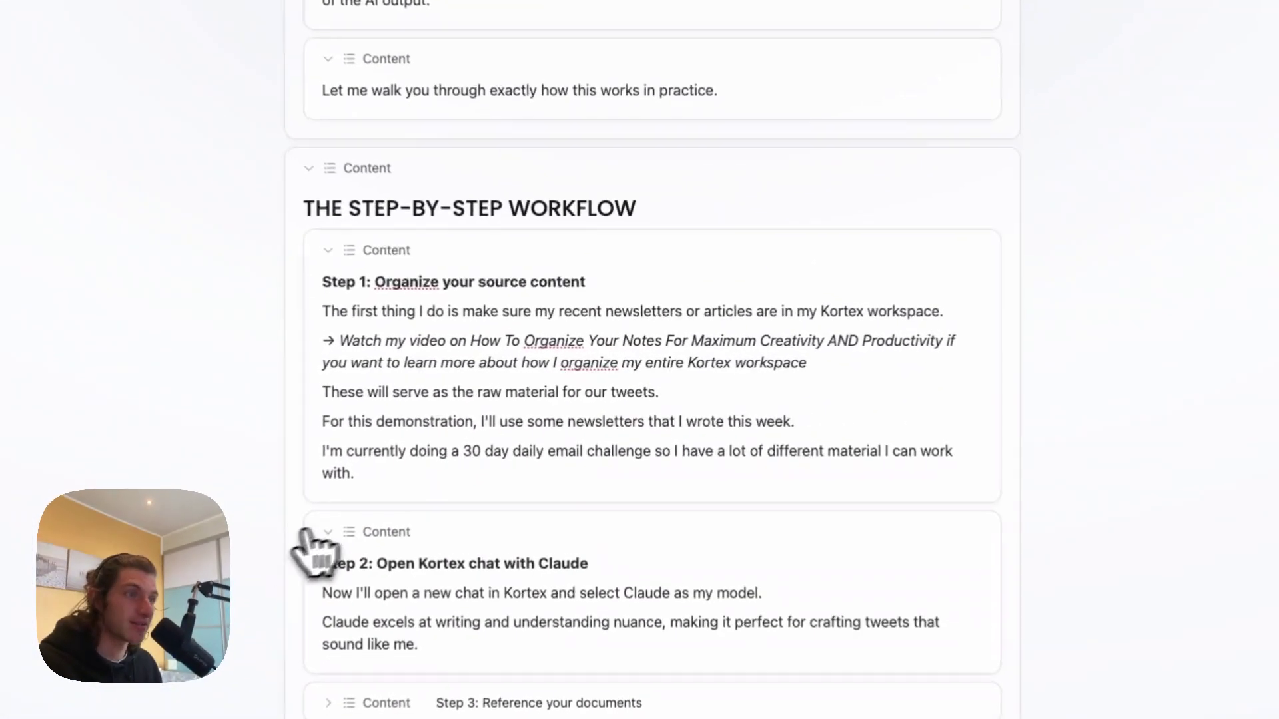
scroll(267, 556, "down", 3)
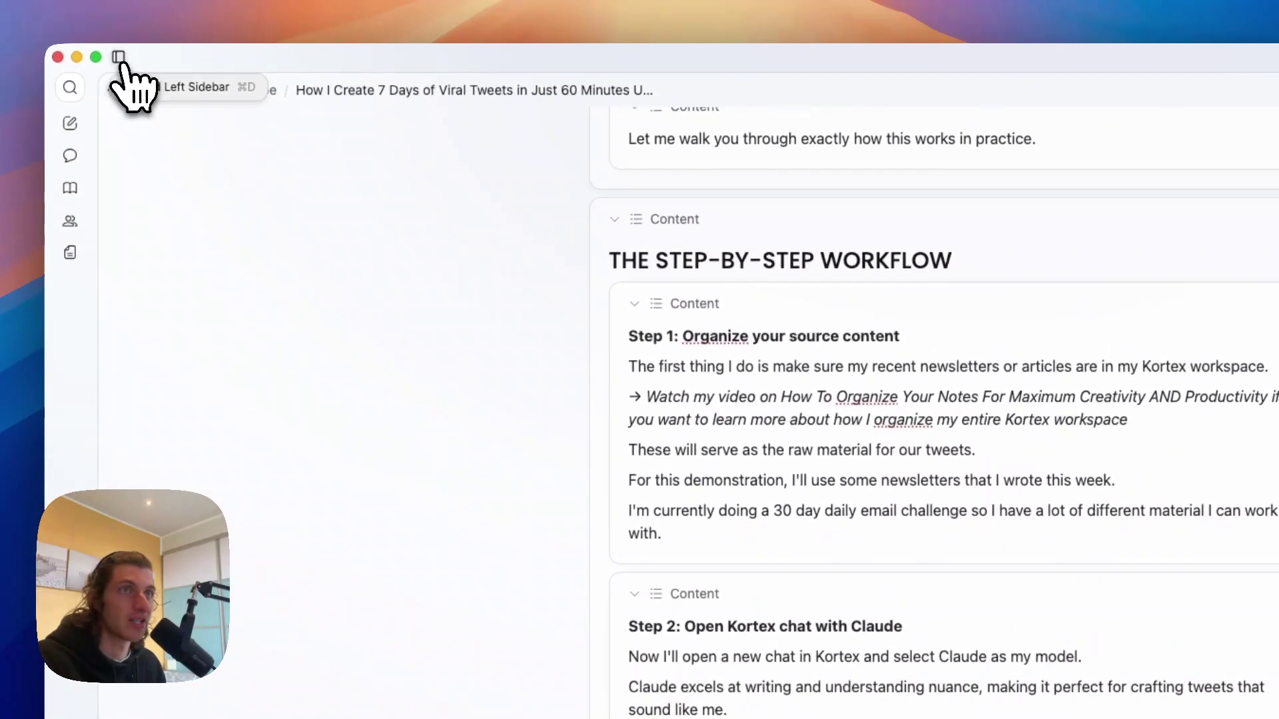
Show the left sidebar and open a new AI chat beside the document.
left_click(119, 58)
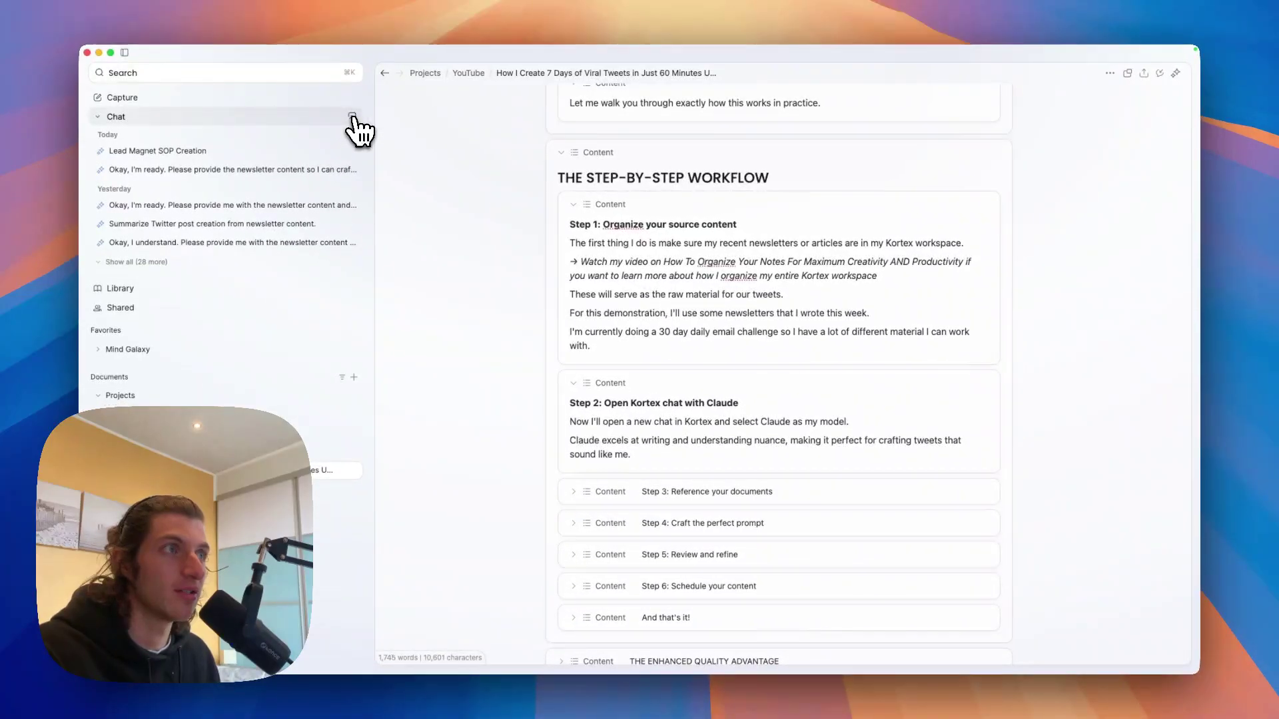
left_click(352, 117)
scroll(491, 250, "down", 3)
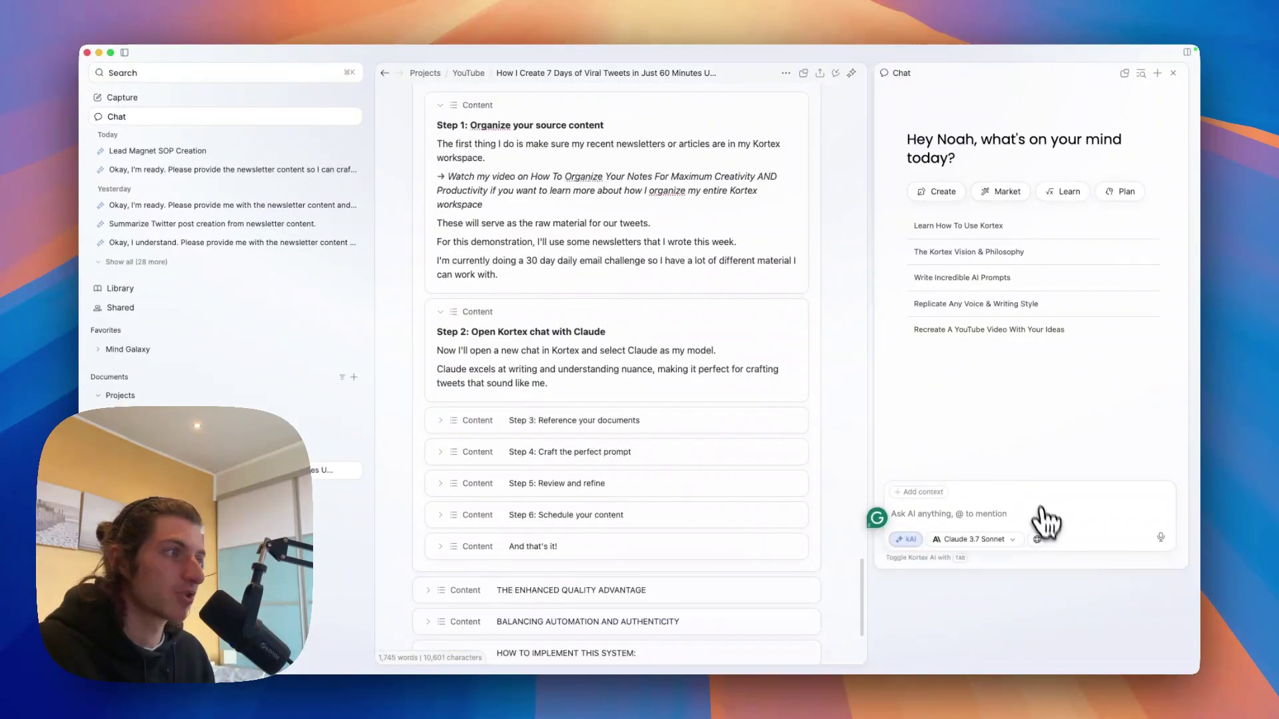
Choose Claude 3.7 Sonnet as the chat model and extend the chat panel to the full height of the document.
left_click(1011, 540)
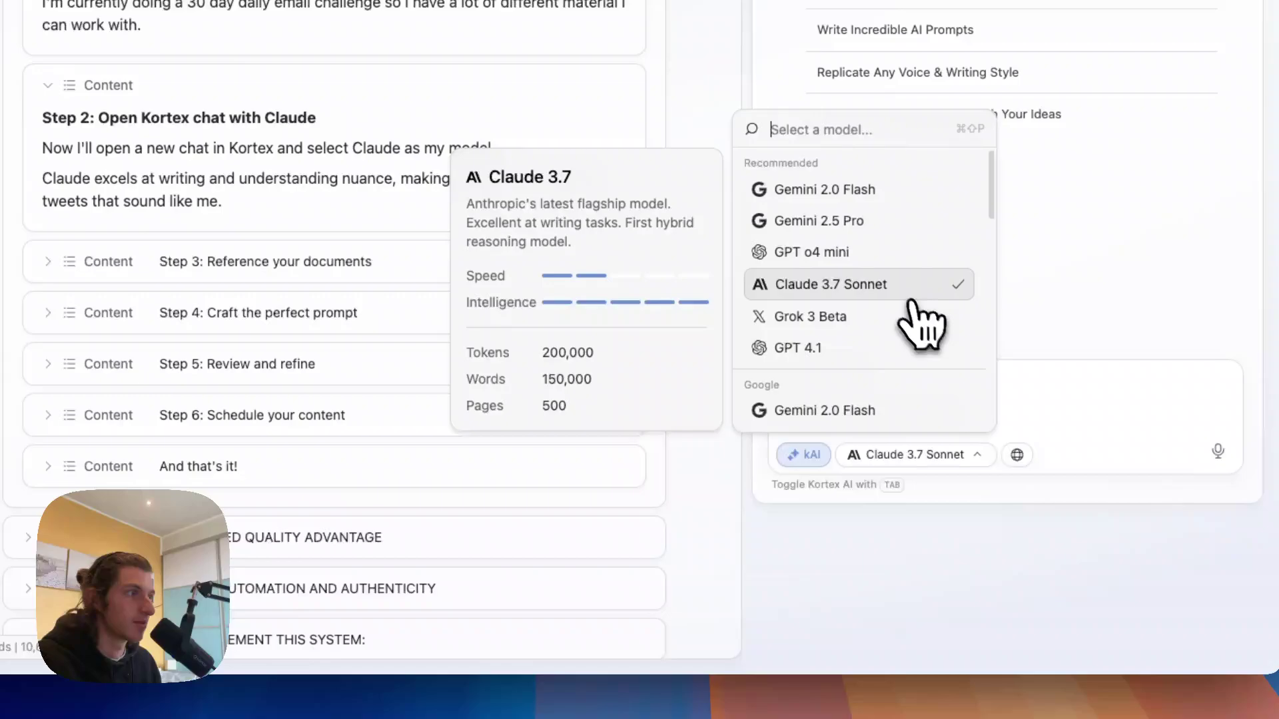
left_click(869, 293)
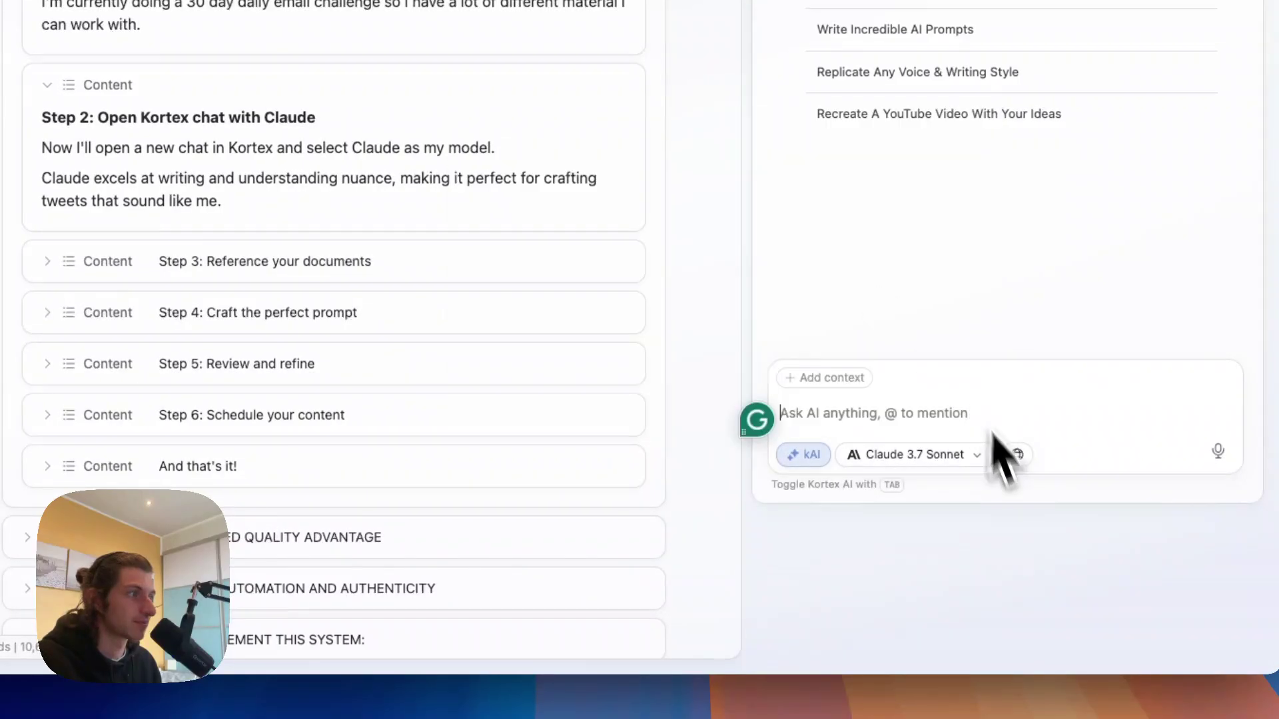
left_click_drag(1013, 500, 1016, 680)
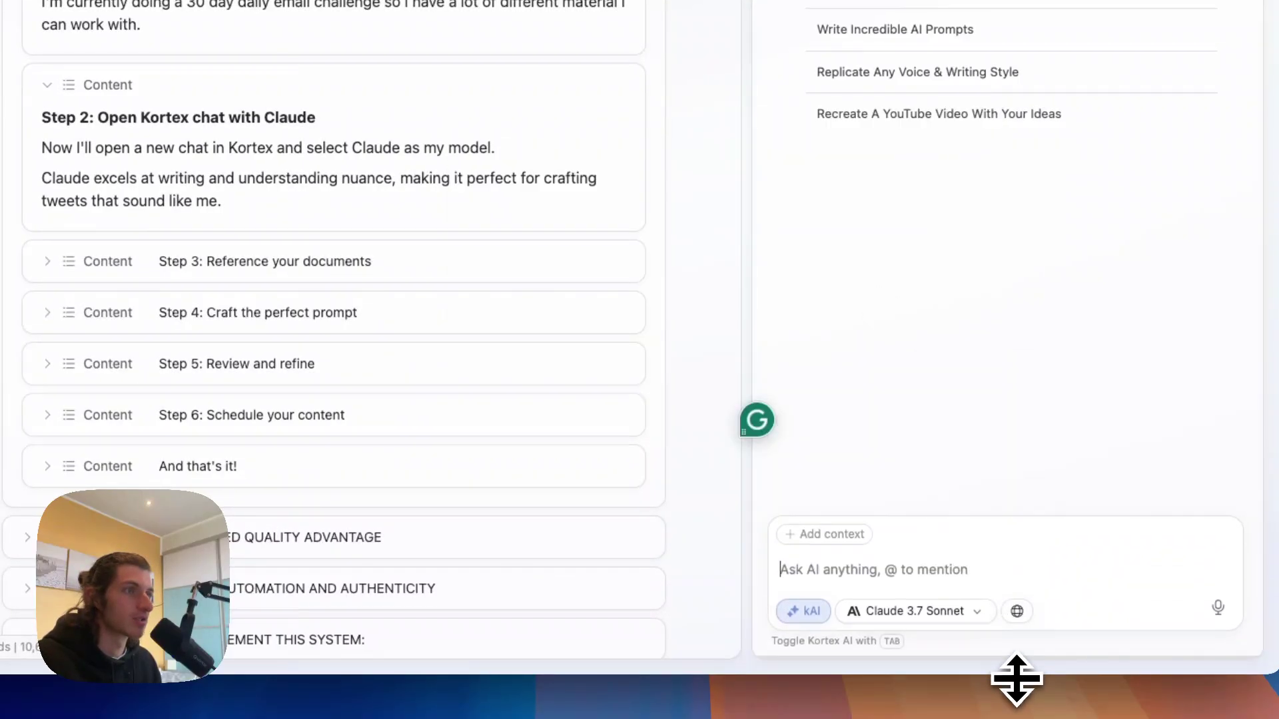
Expand the workflow block "Step 3: Reference your documents".
left_click(100, 263)
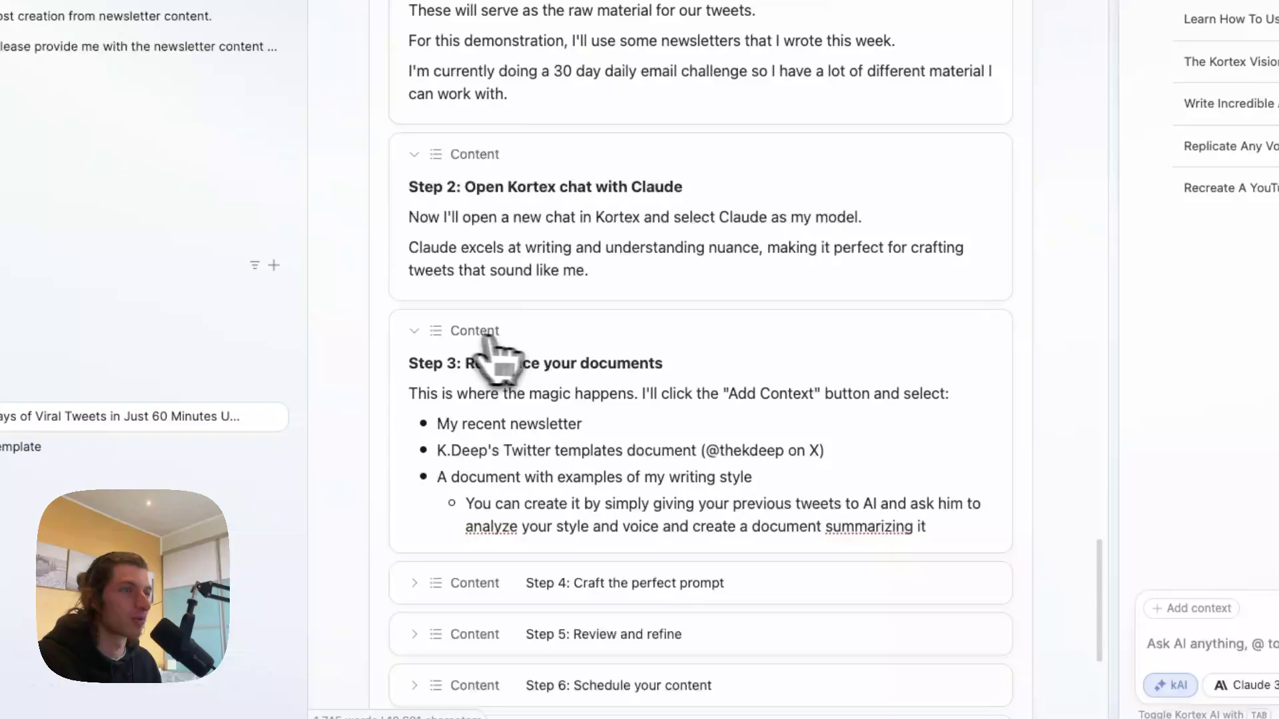
scroll(533, 352, "down", 4)
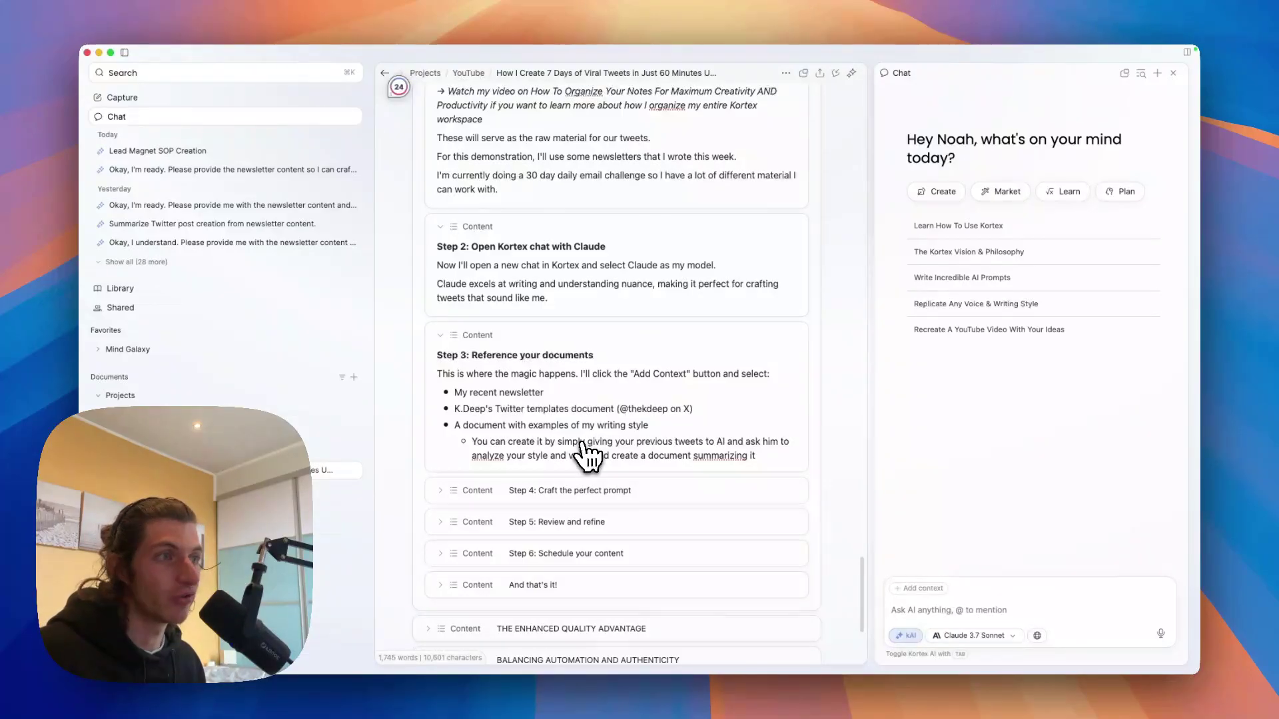
scroll(588, 456, "down", 1)
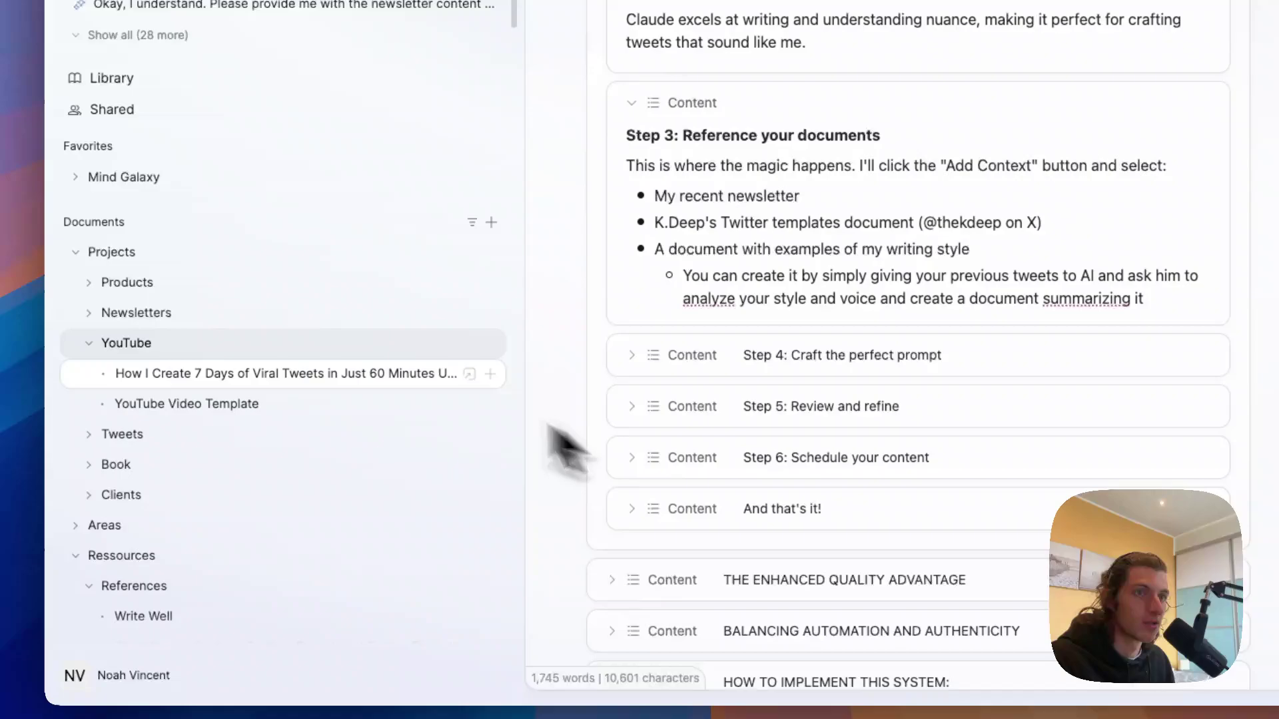
Locate the newsletter "31 Psychological Triggers From One Of..." in the Newsletters Archive and add it to the chat's context.
scroll(335, 392, "down", 6)
scroll(336, 359, "down", 15)
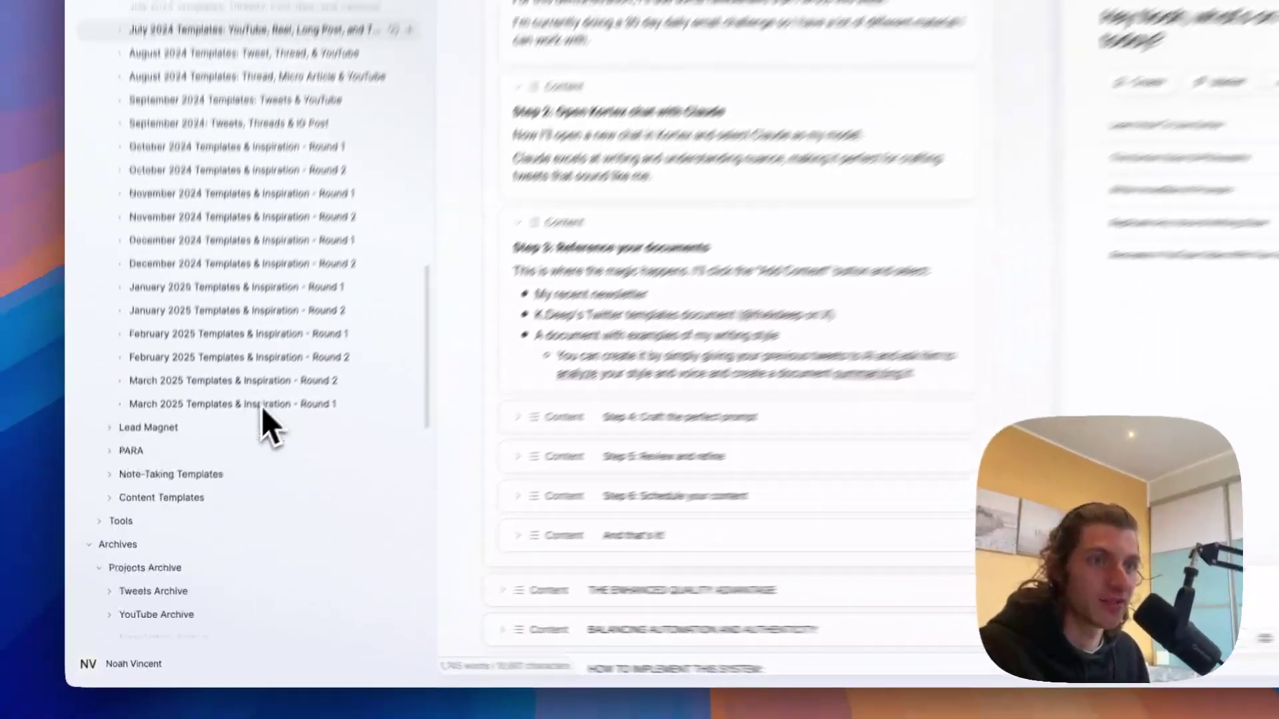
scroll(237, 442, "down", 10)
scroll(229, 443, "up", 7)
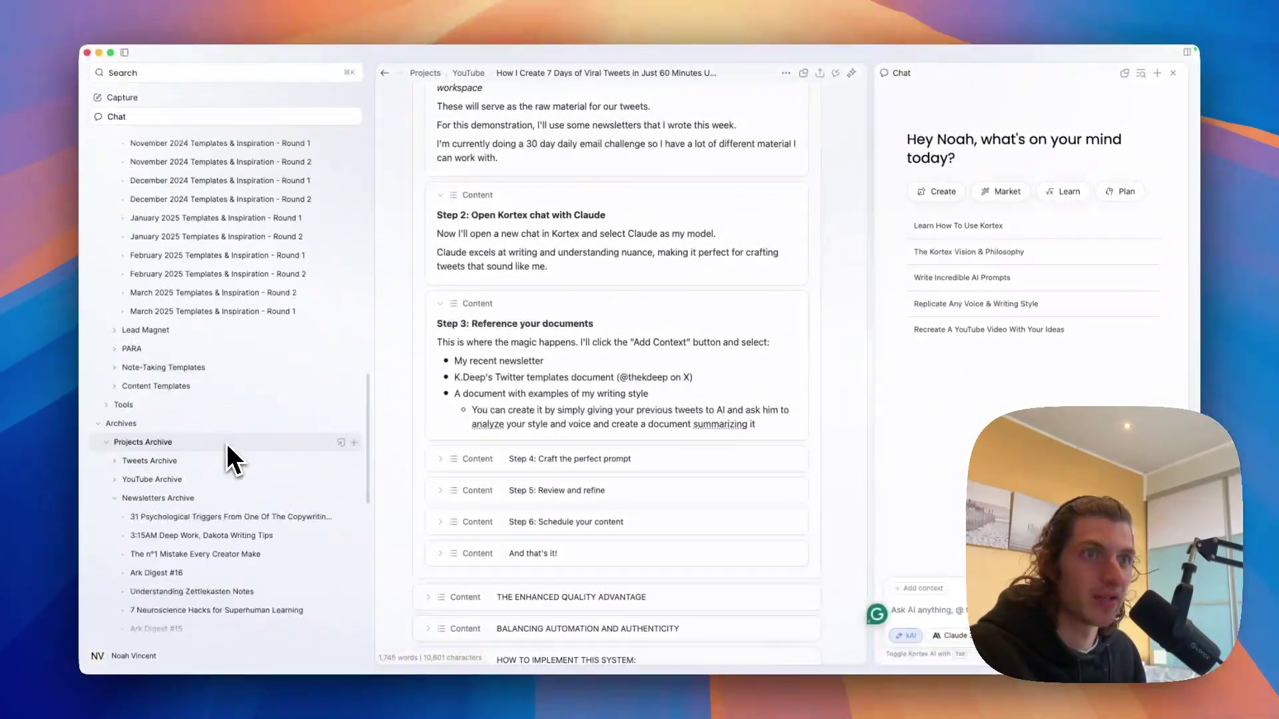
scroll(227, 442, "down", 5)
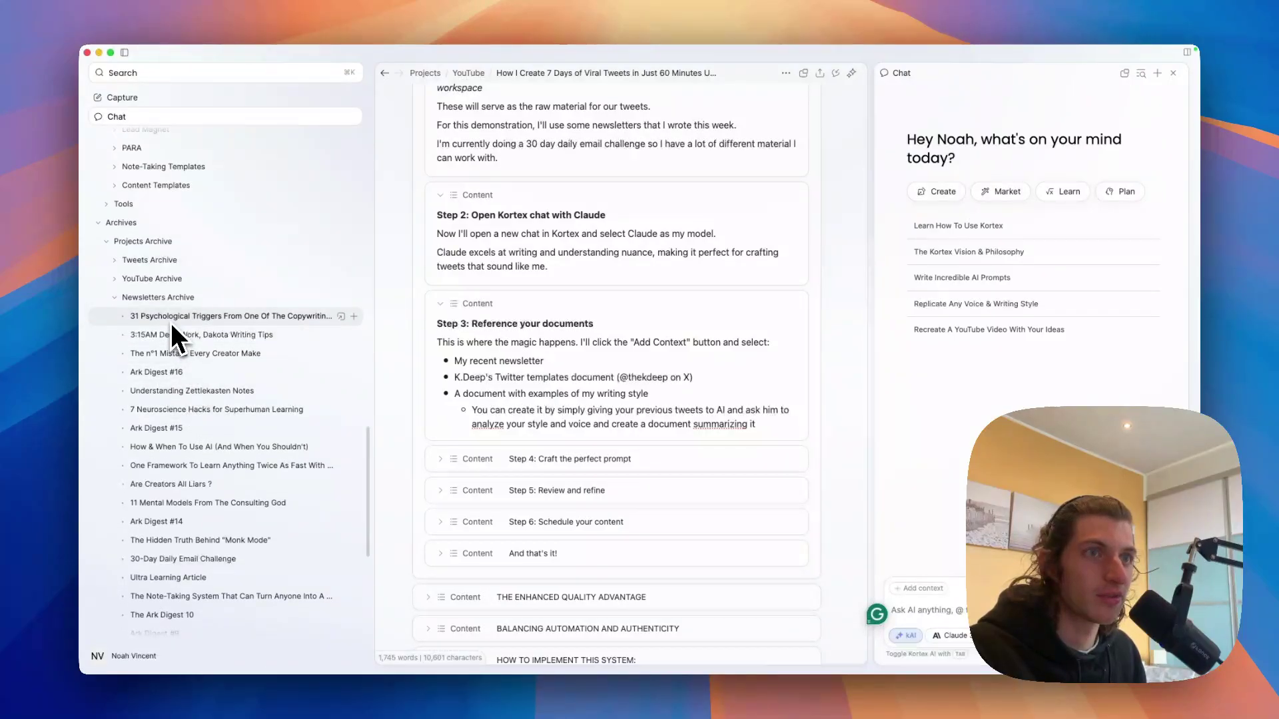
scroll(191, 325, "down", 1)
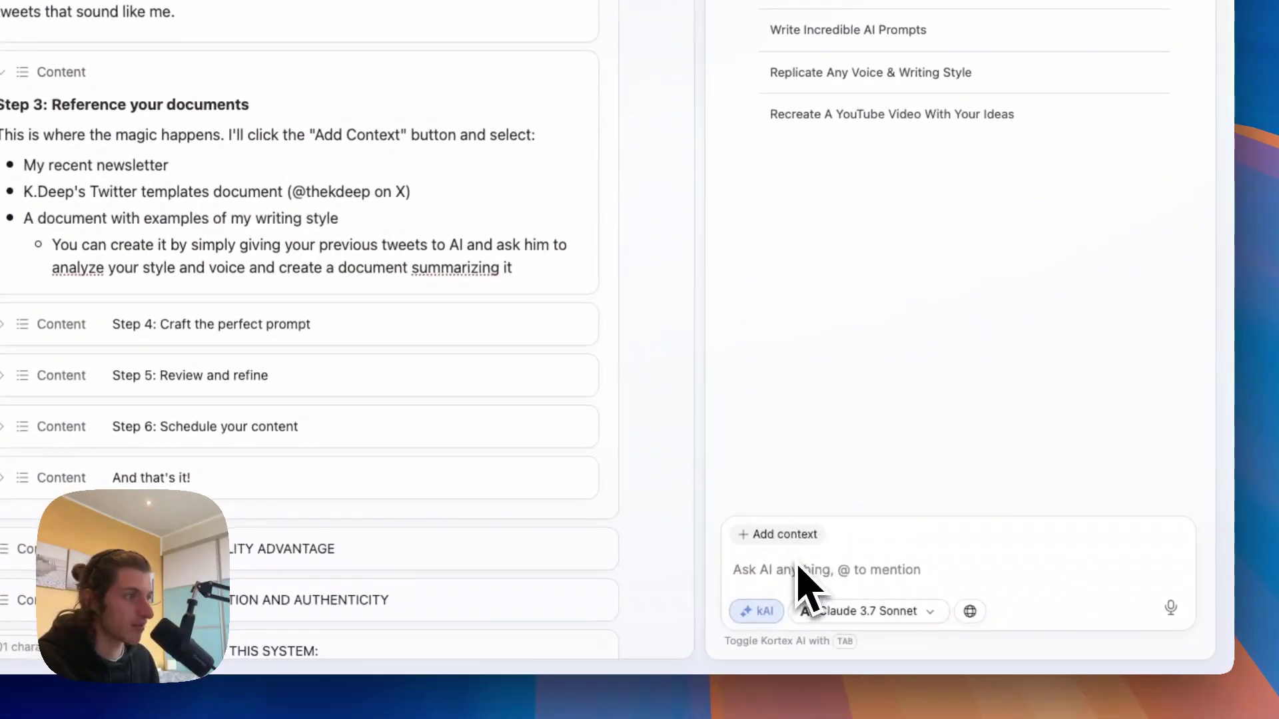
left_click(801, 573)
type("+")
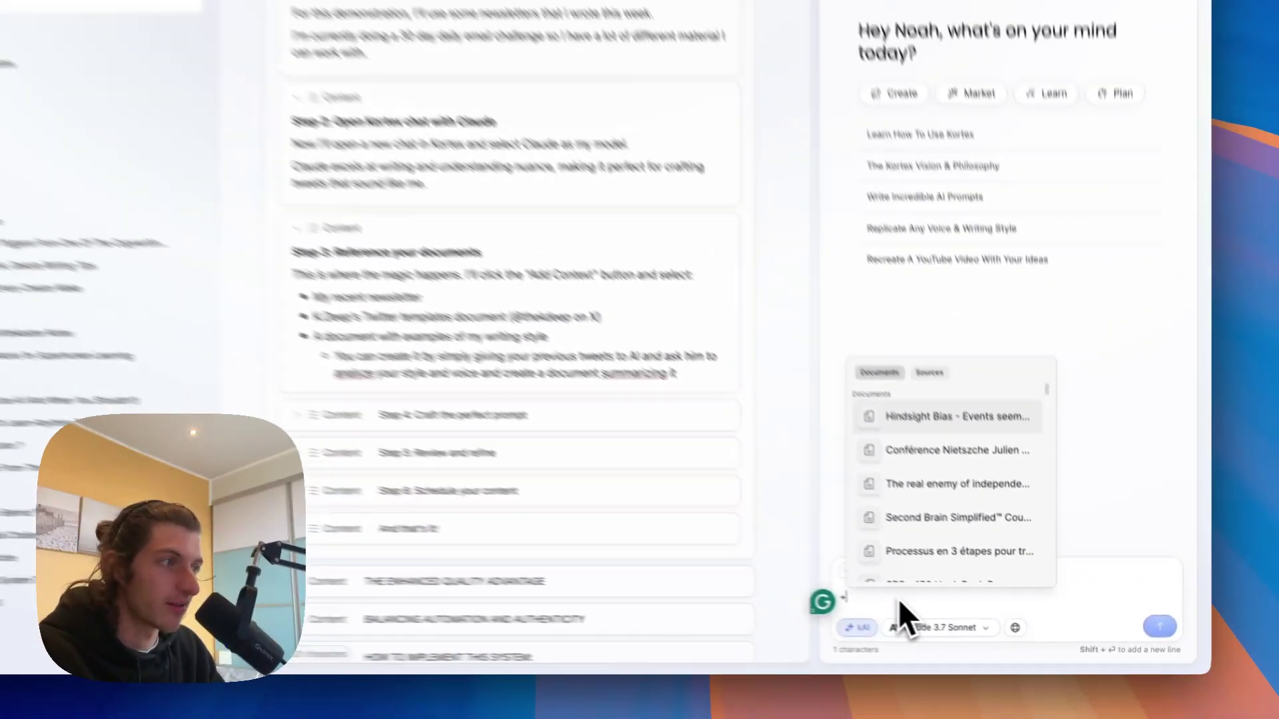
type("31 psych")
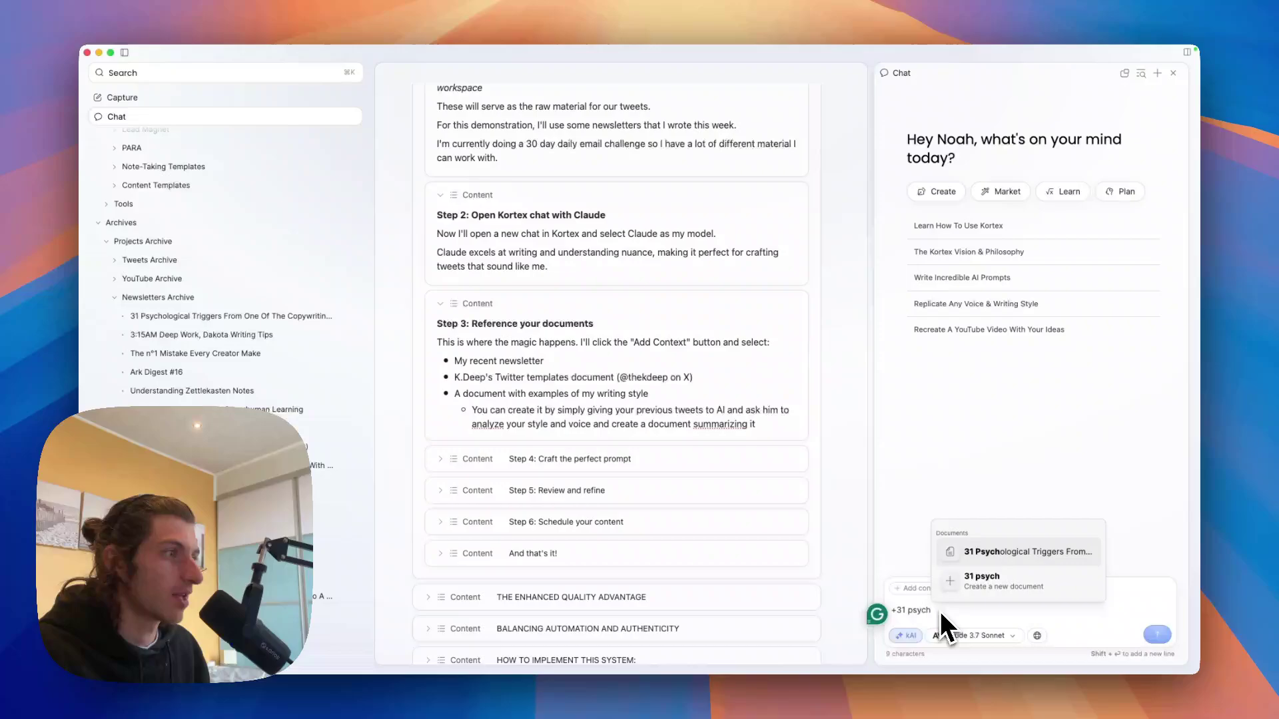
left_click(948, 542)
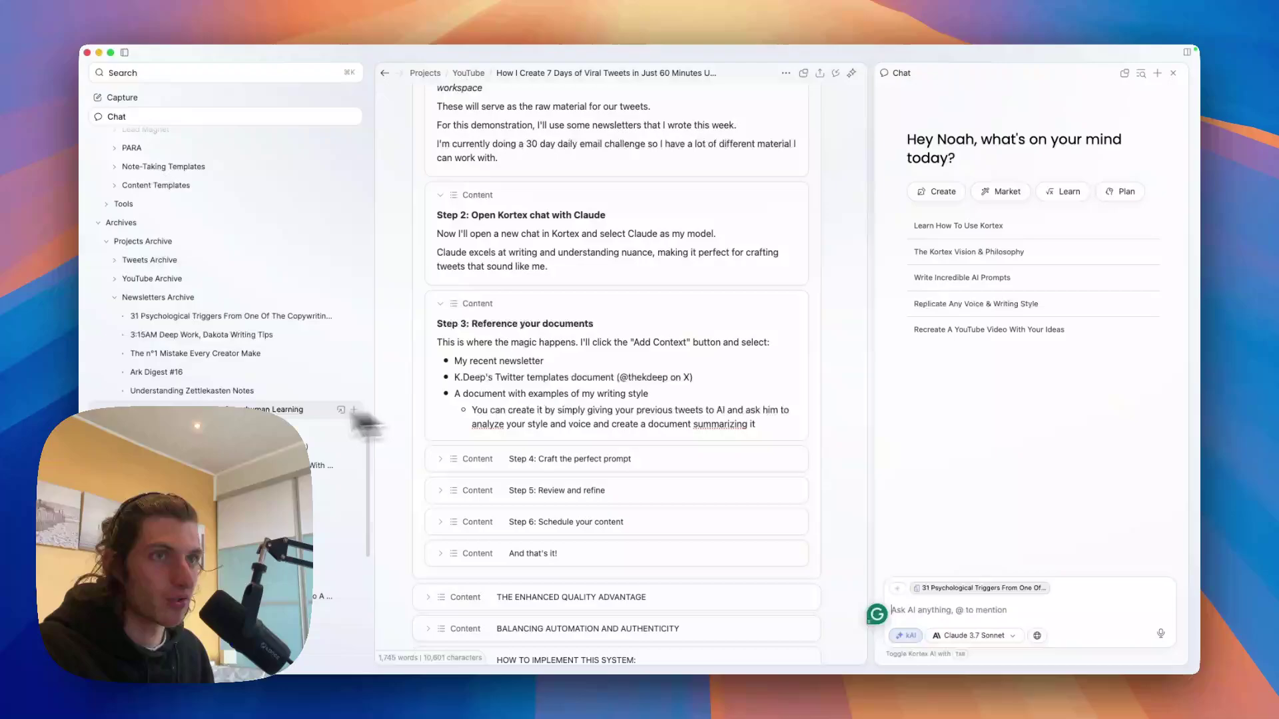
Find the K.Deep Monthly Templates and add a "March 2025 Templates & Inspiration" document to the chat's context.
scroll(174, 456, "up", 10)
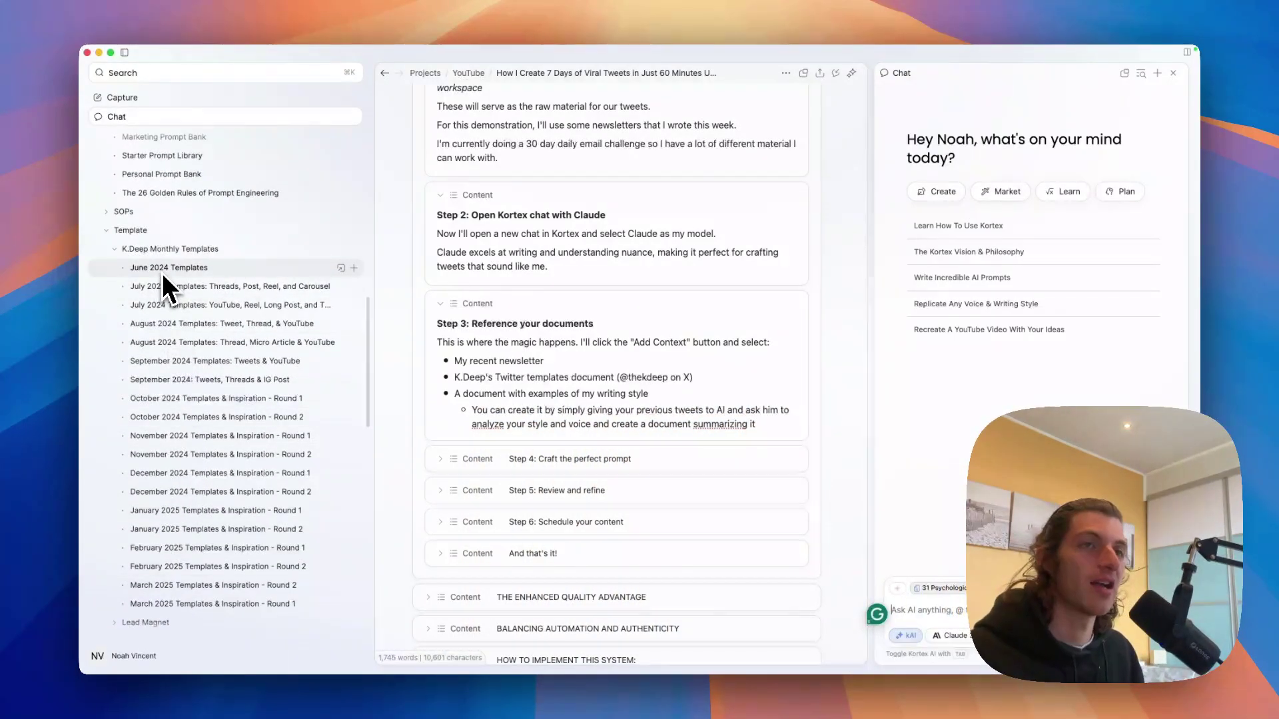
scroll(224, 327, "down", 1)
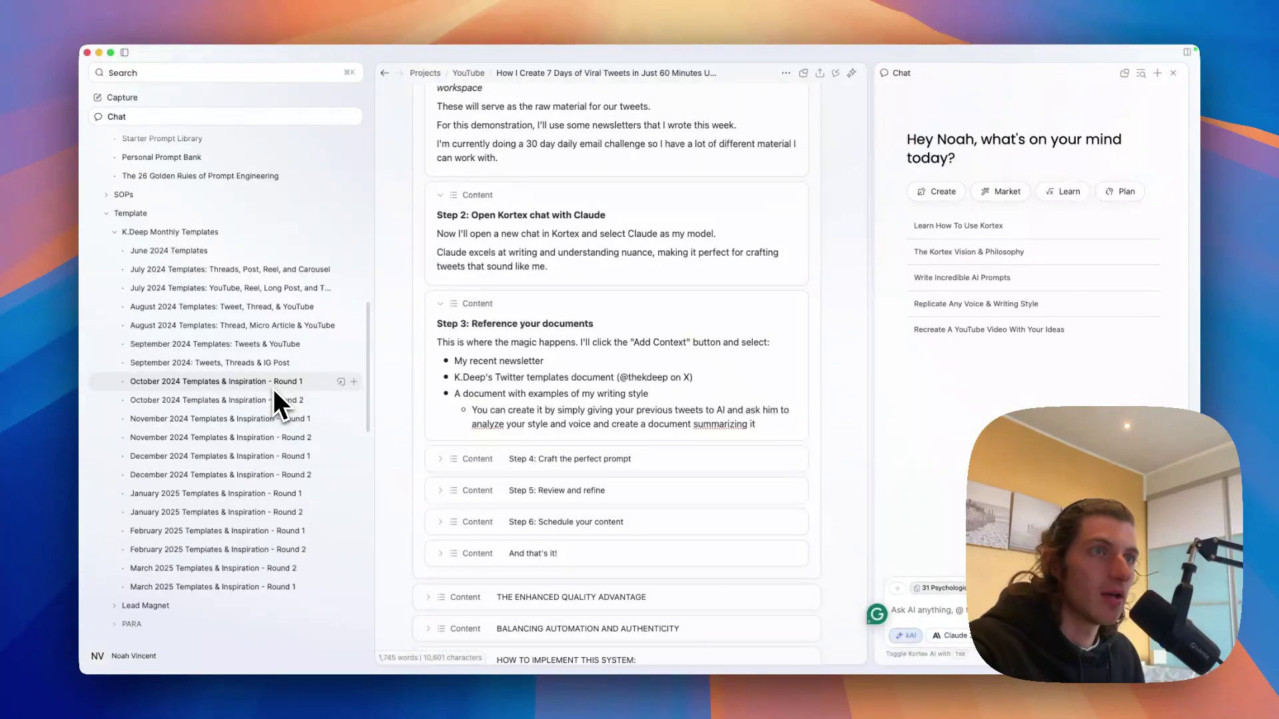
scroll(269, 393, "down", 1)
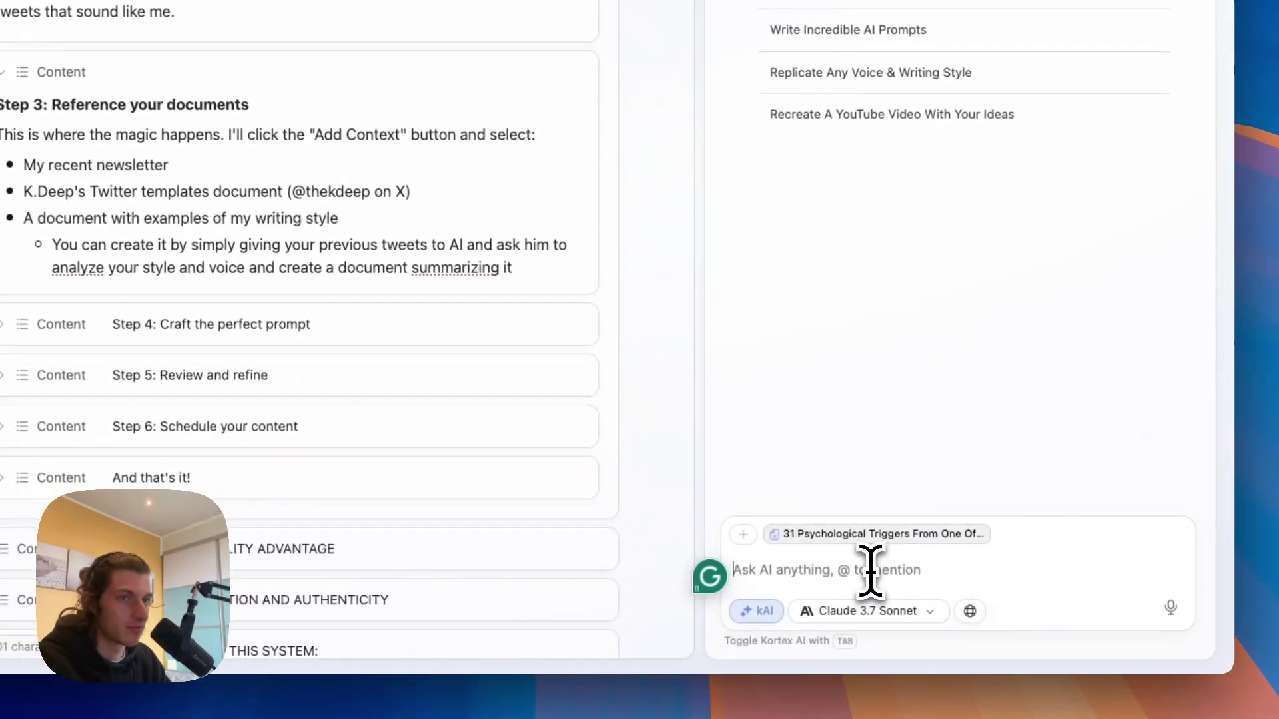
type("@")
key("Return")
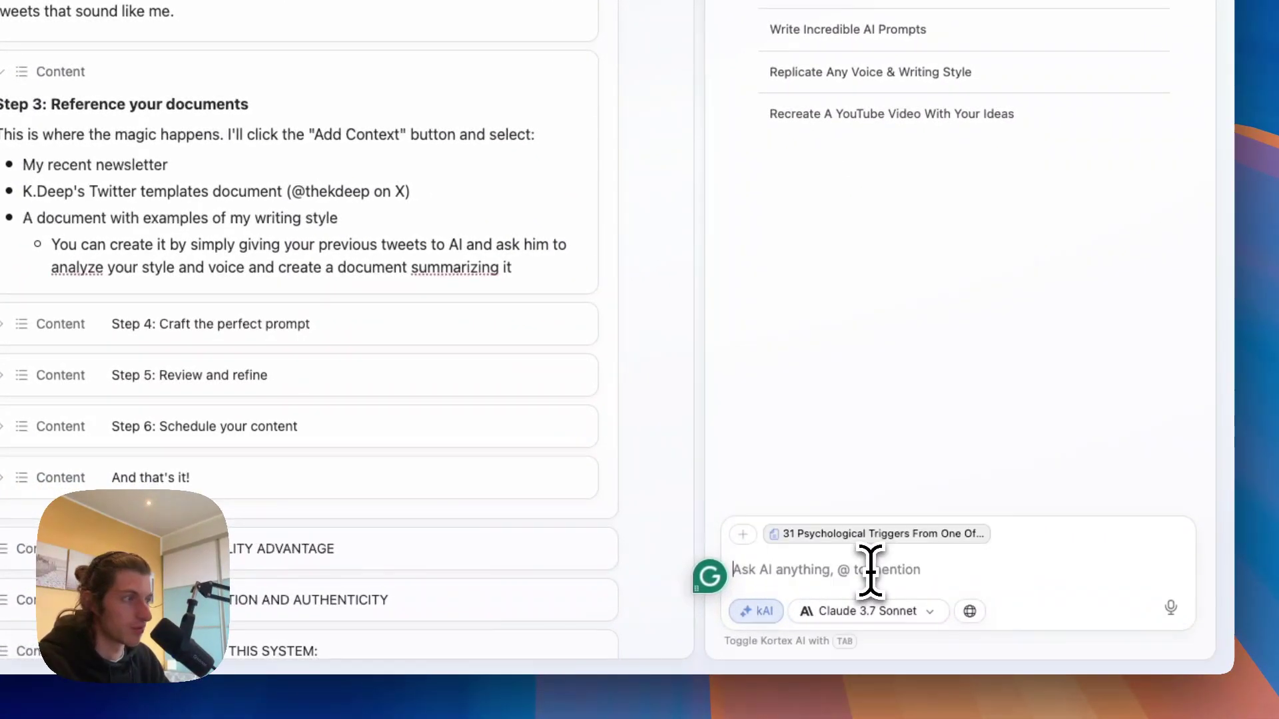
left_click(748, 545)
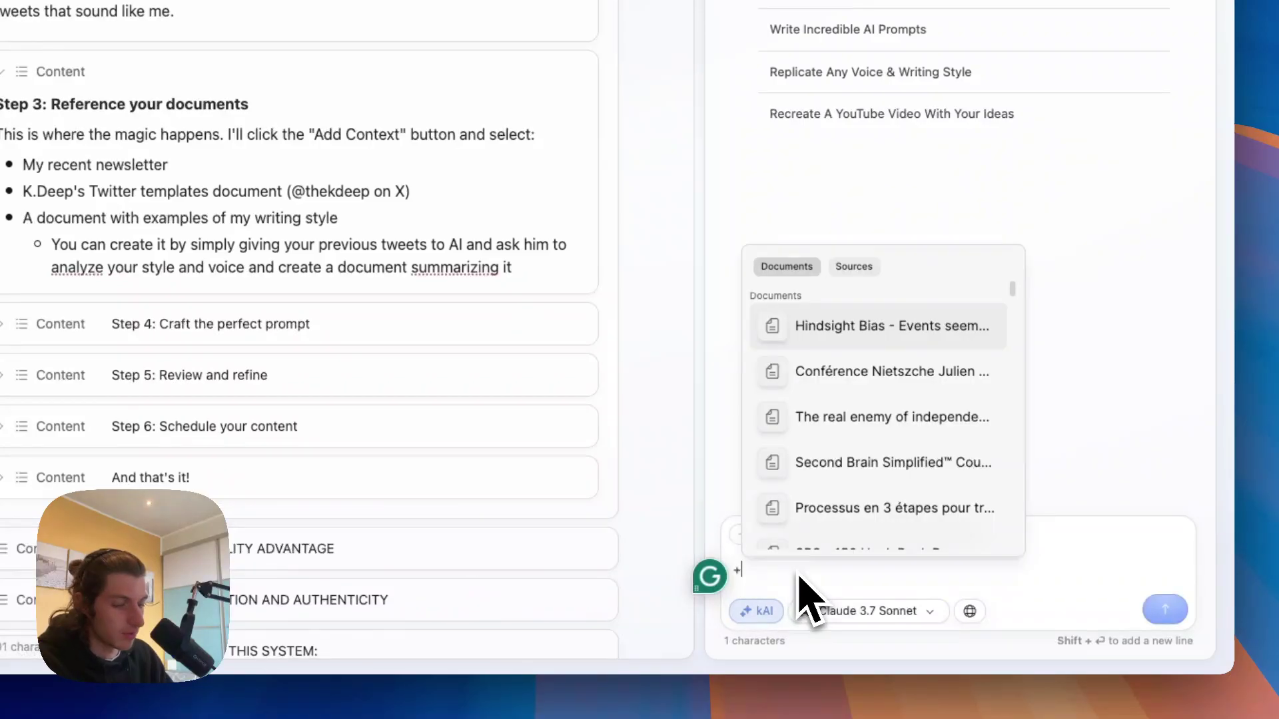
type("march 2")
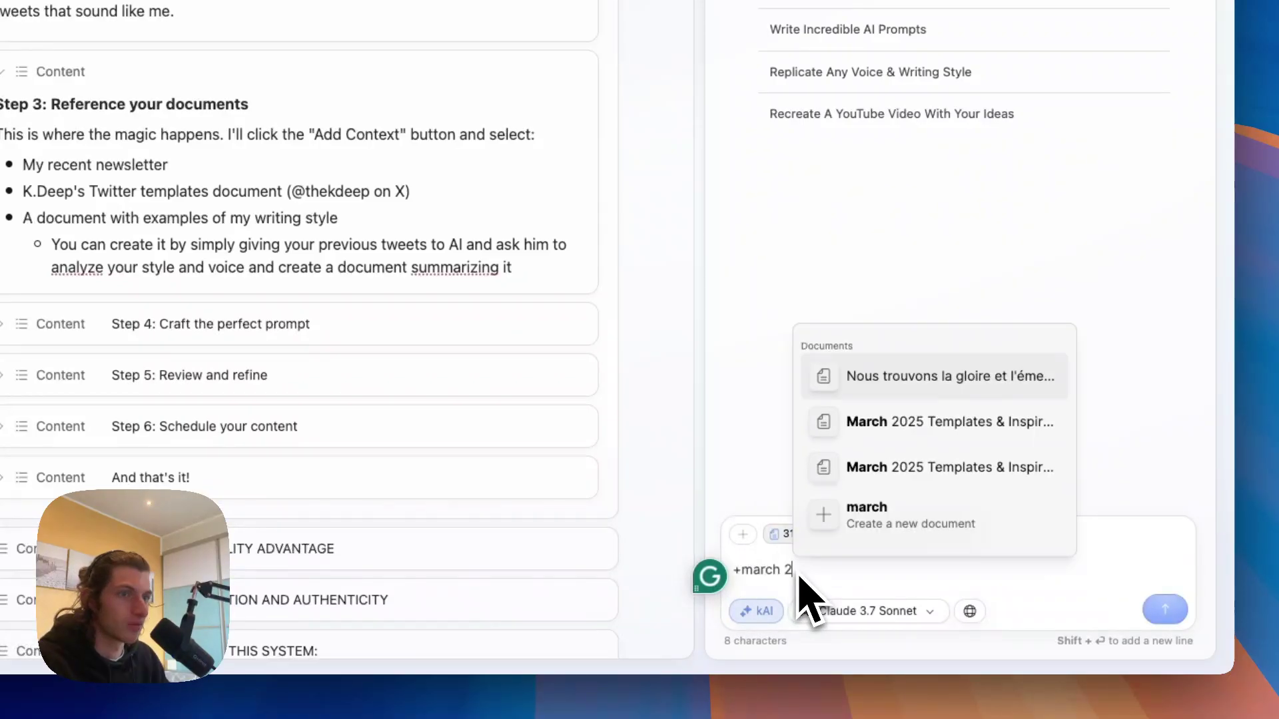
type("02")
left_click(892, 466)
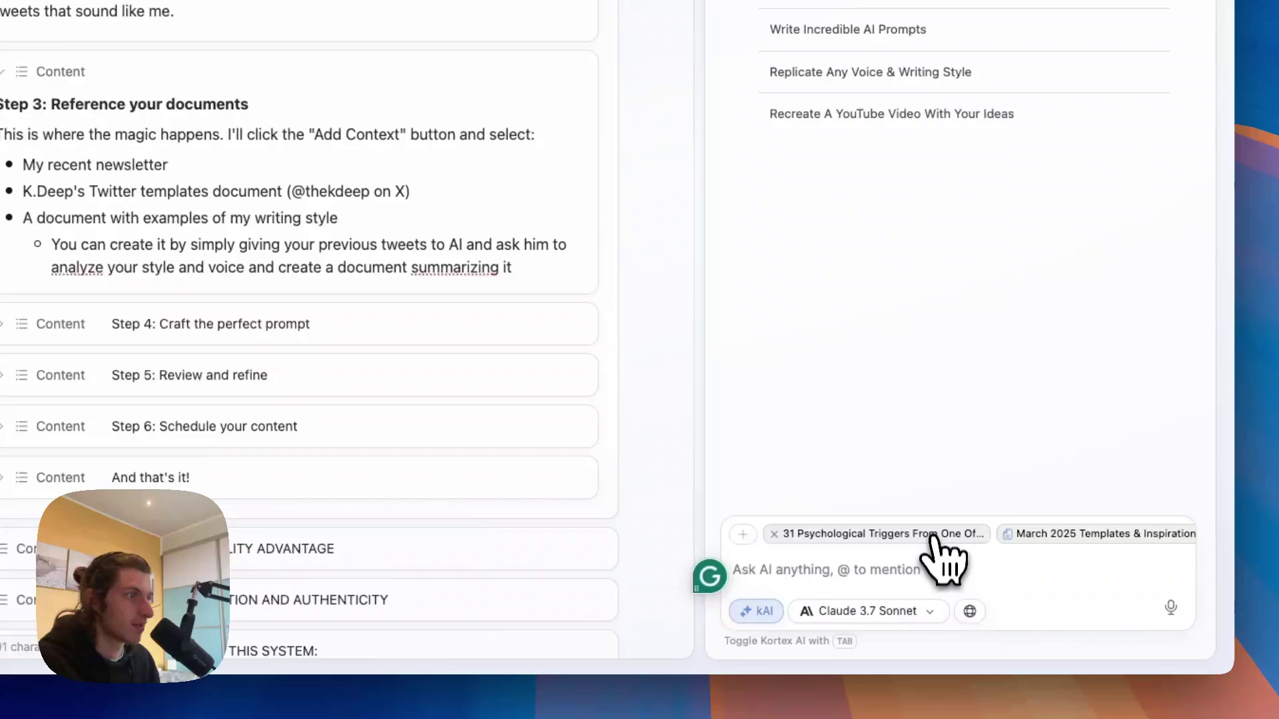
Search the context documents for "march" and add the second listed "March 2025 Templates & Inspiration" document.
type("+")
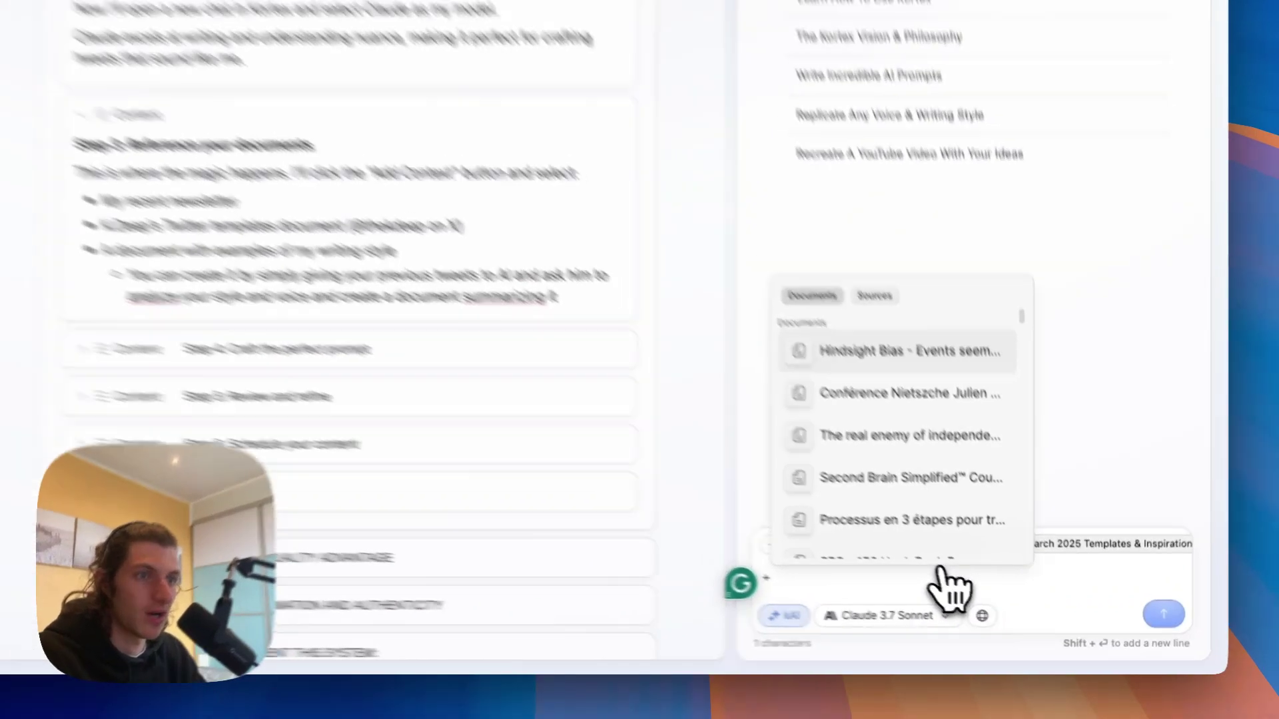
type("march")
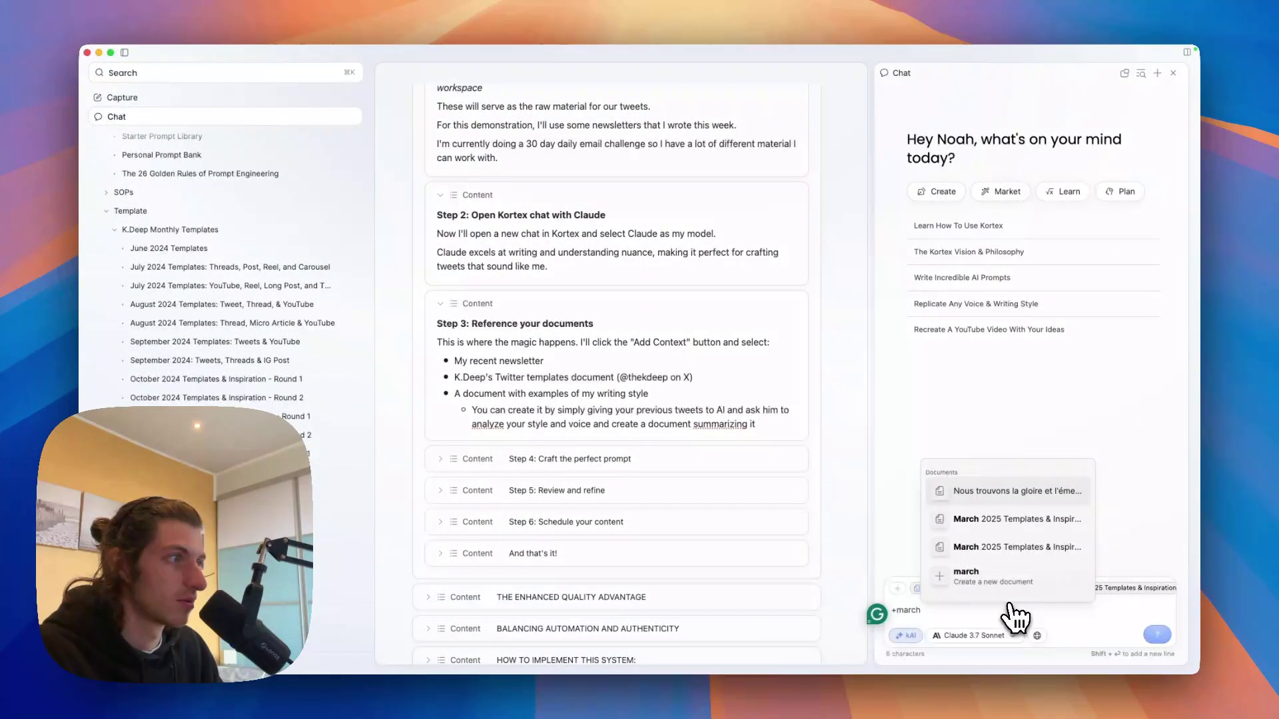
key("Down")
key("Down")
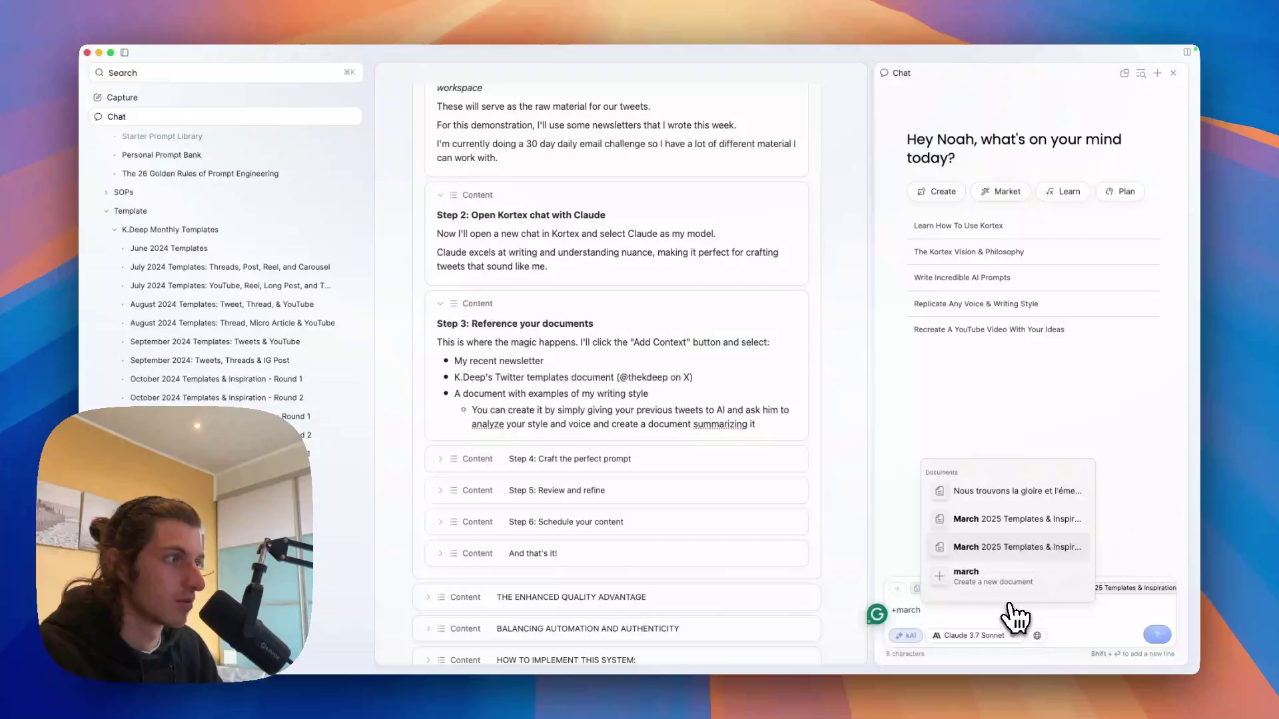
key("Return")
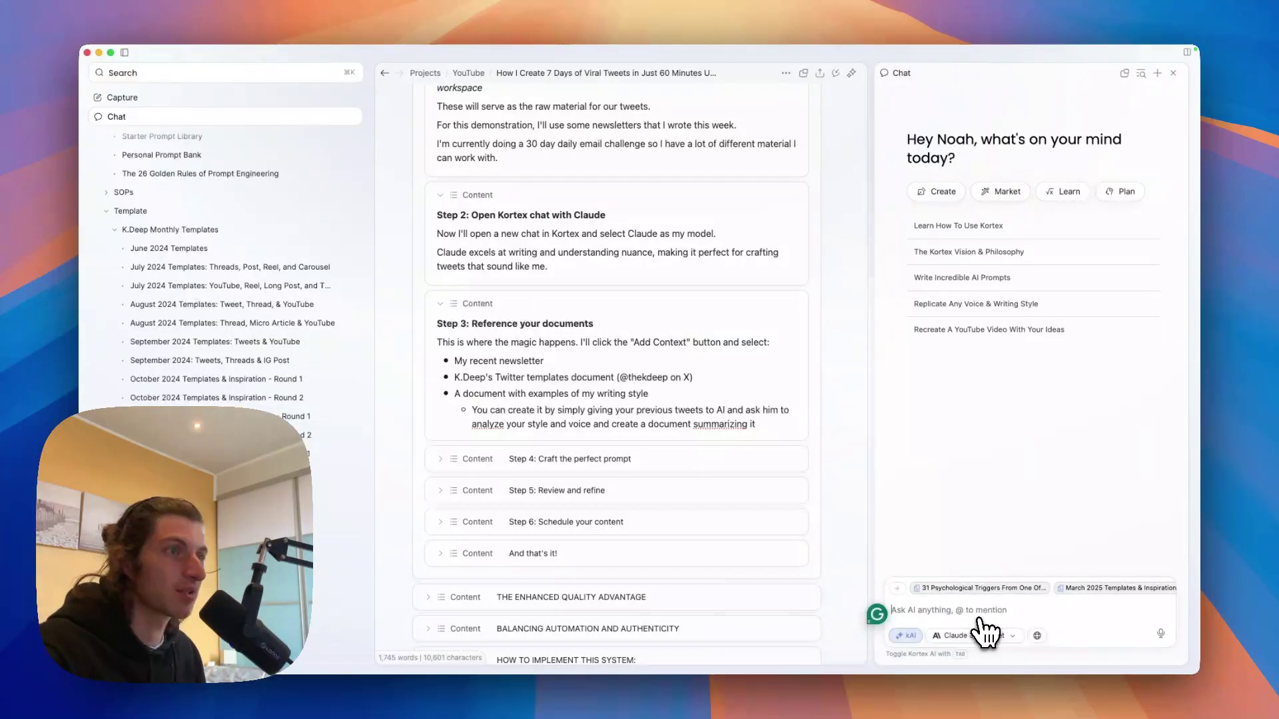
Collapse the K.Deep Monthly Templates, AI Prompts and Template folders in the document tree, keeping the References folder open.
scroll(193, 366, "down", 3)
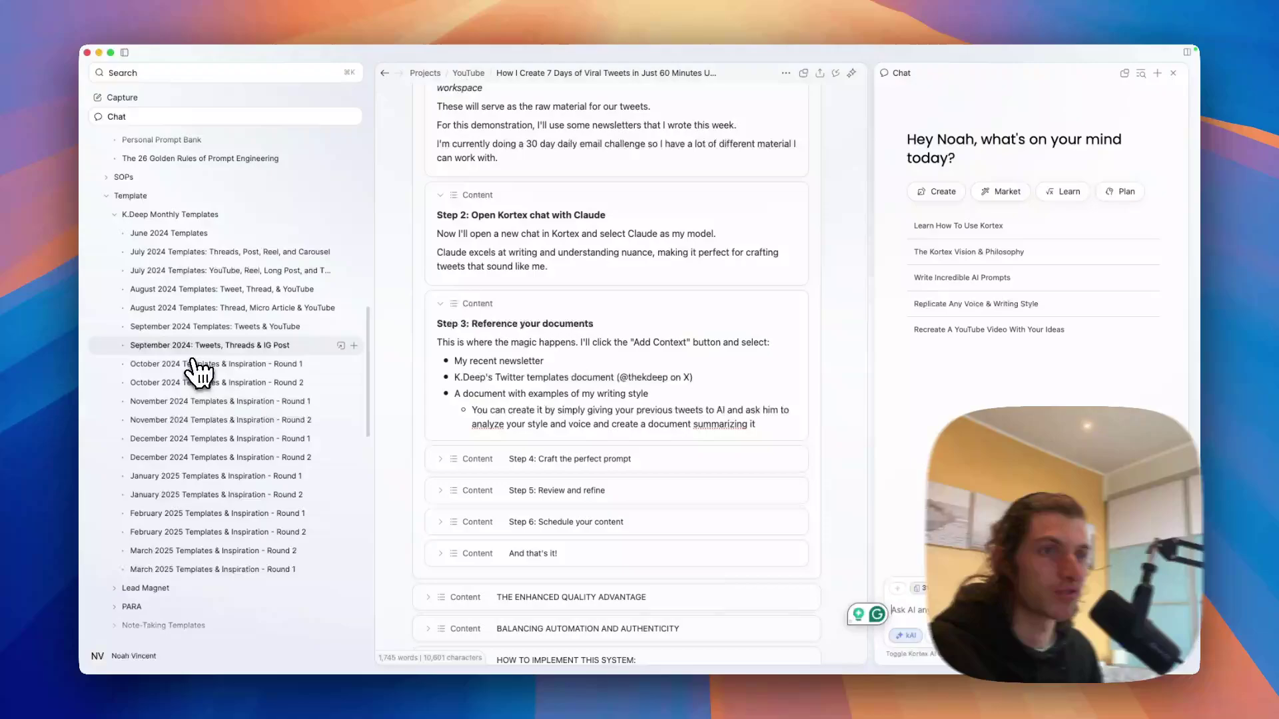
scroll(189, 365, "up", 4)
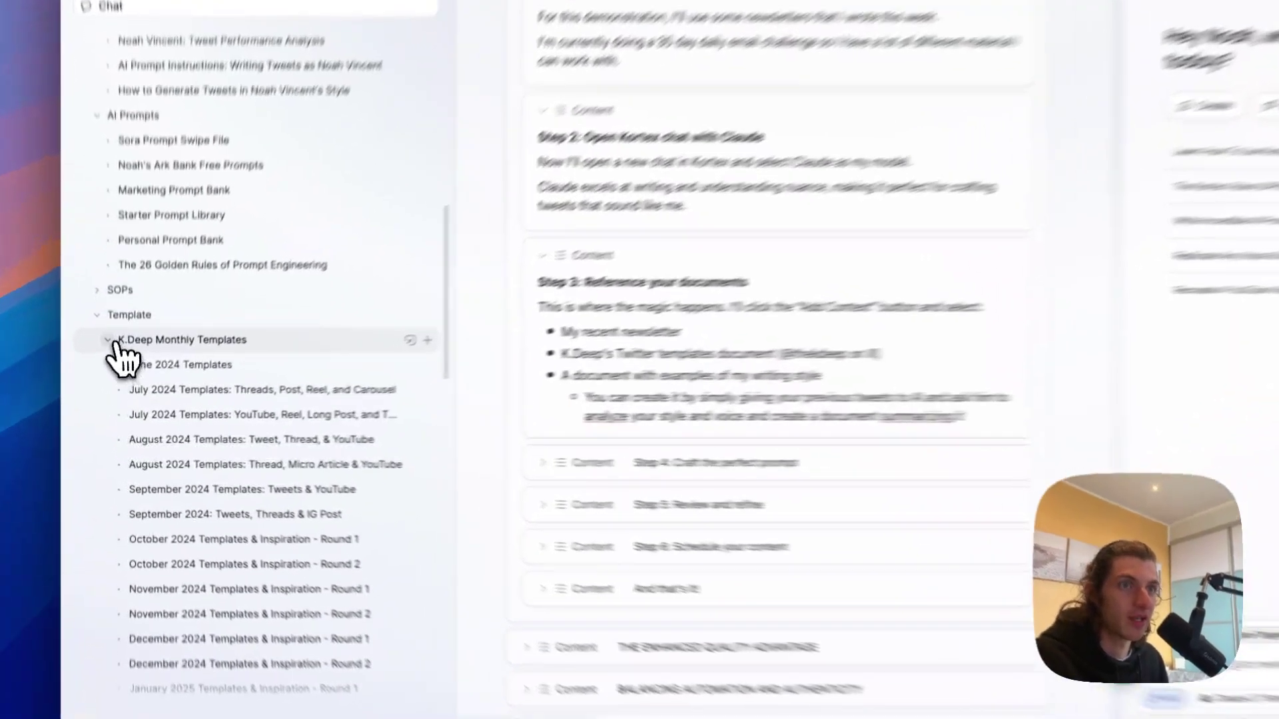
left_click(107, 339)
scroll(127, 359, "up", 10)
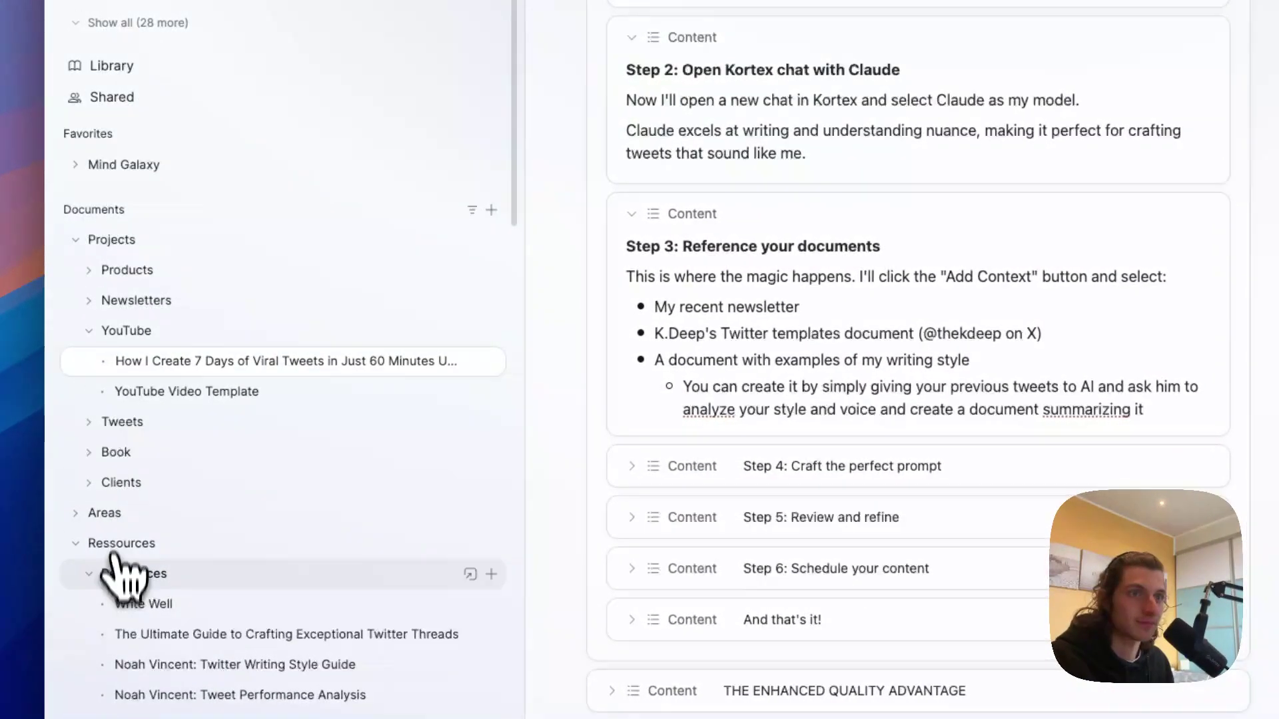
left_click(90, 385)
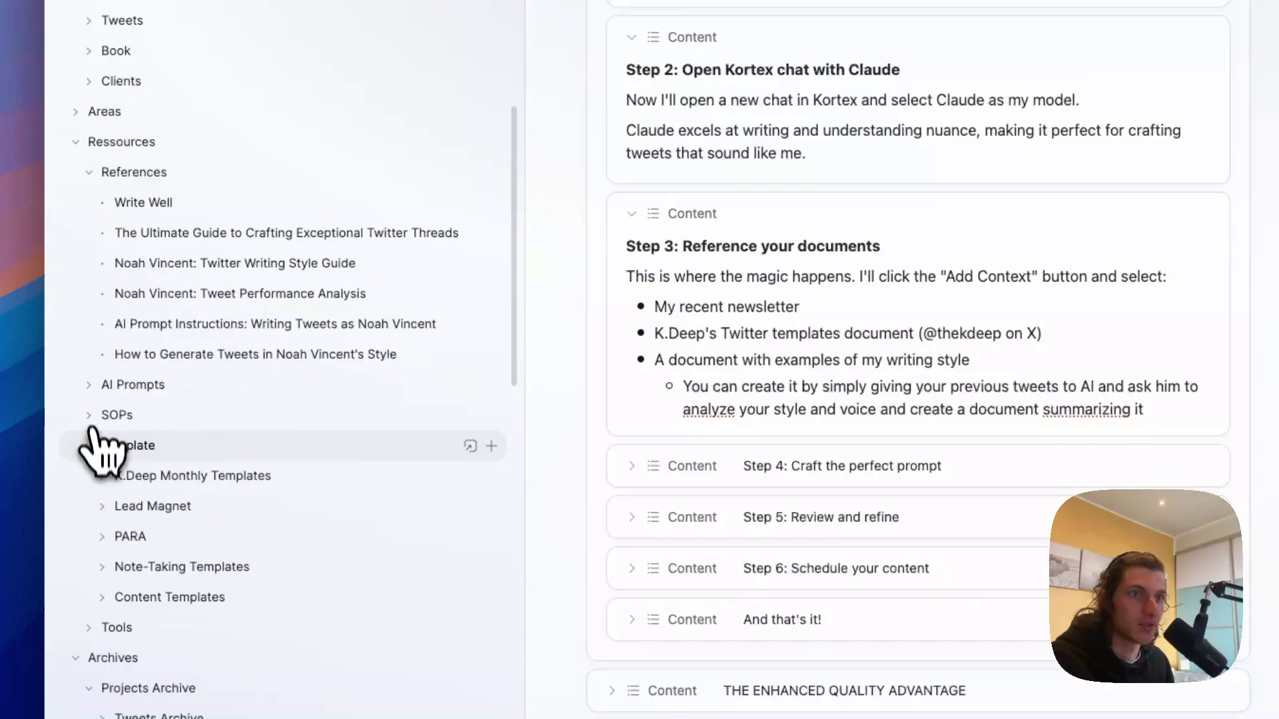
left_click(90, 446)
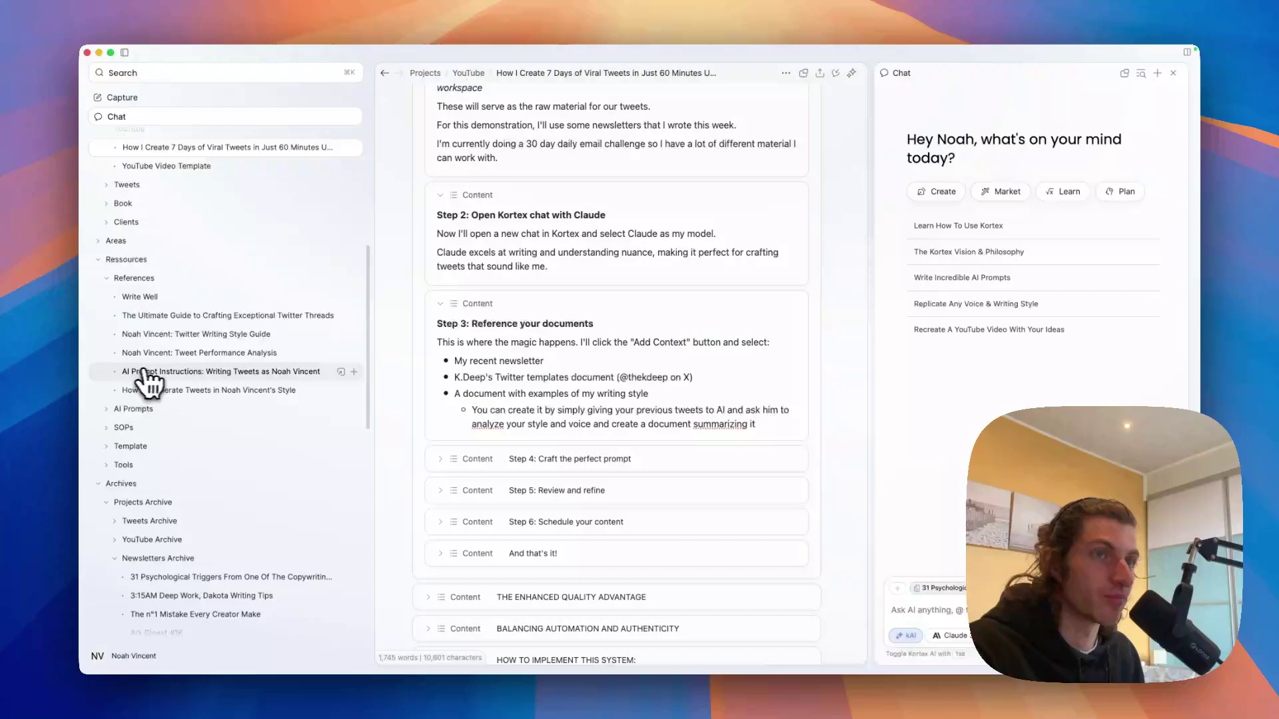
Try to add the AI Prompt Instructions document on writing tweets to the chat's context by searching for "ai promp".
left_click(954, 609)
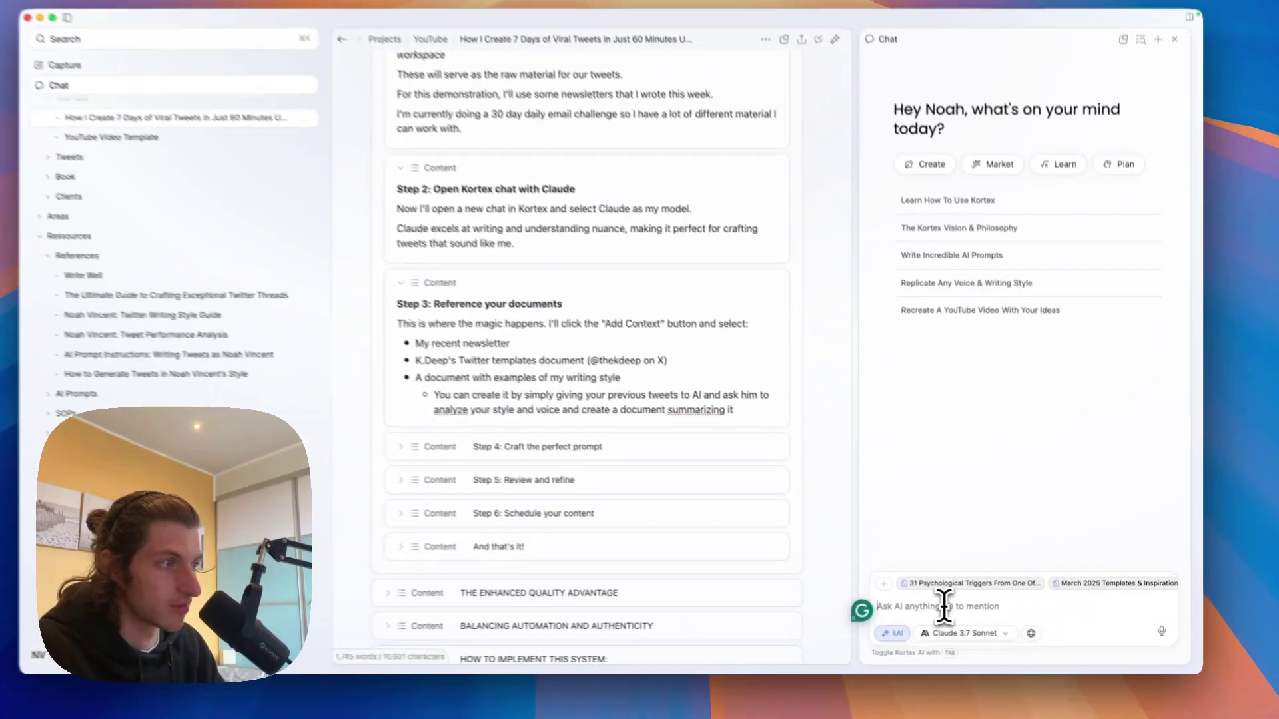
type("+ai")
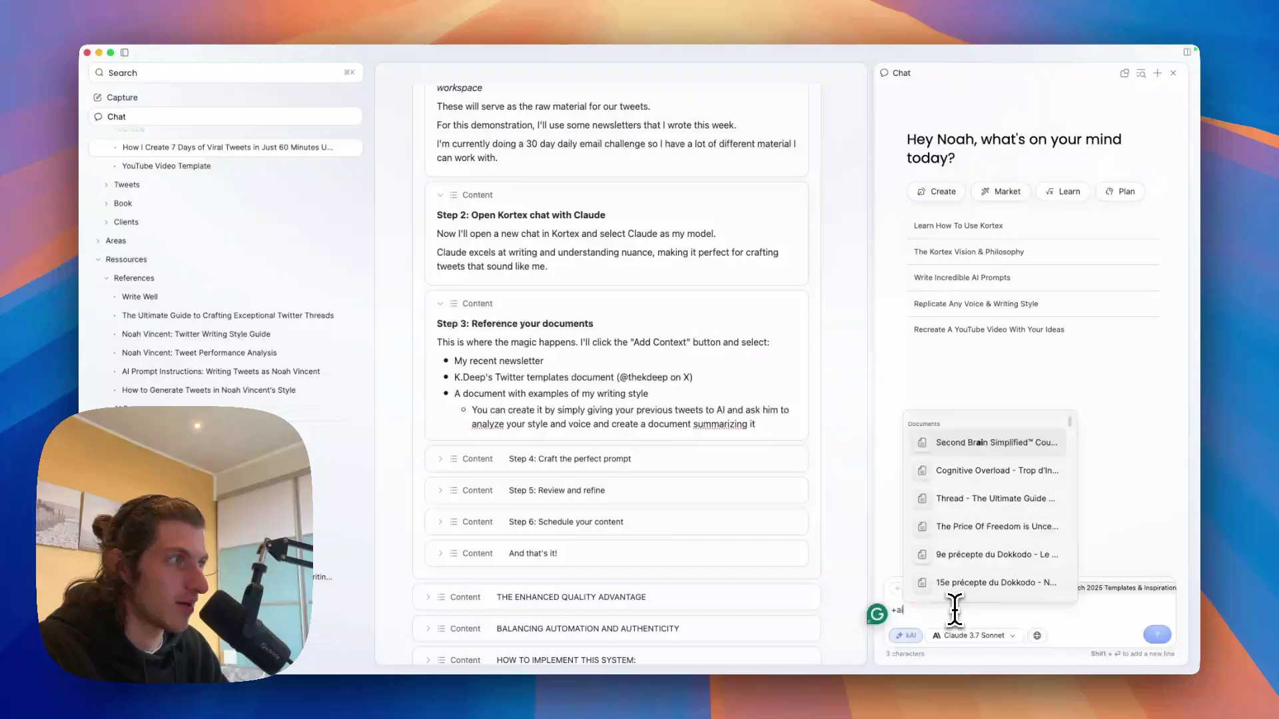
type(" promp")
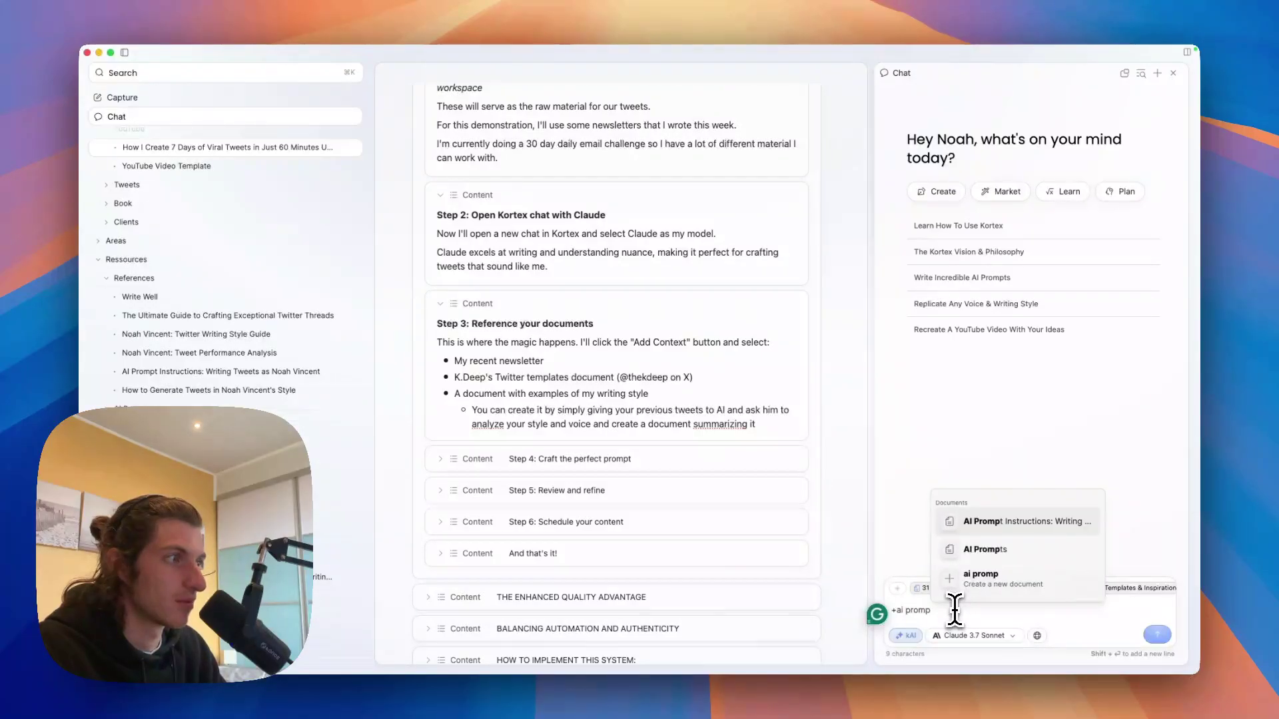
key("super+a")
key("BackSpace")
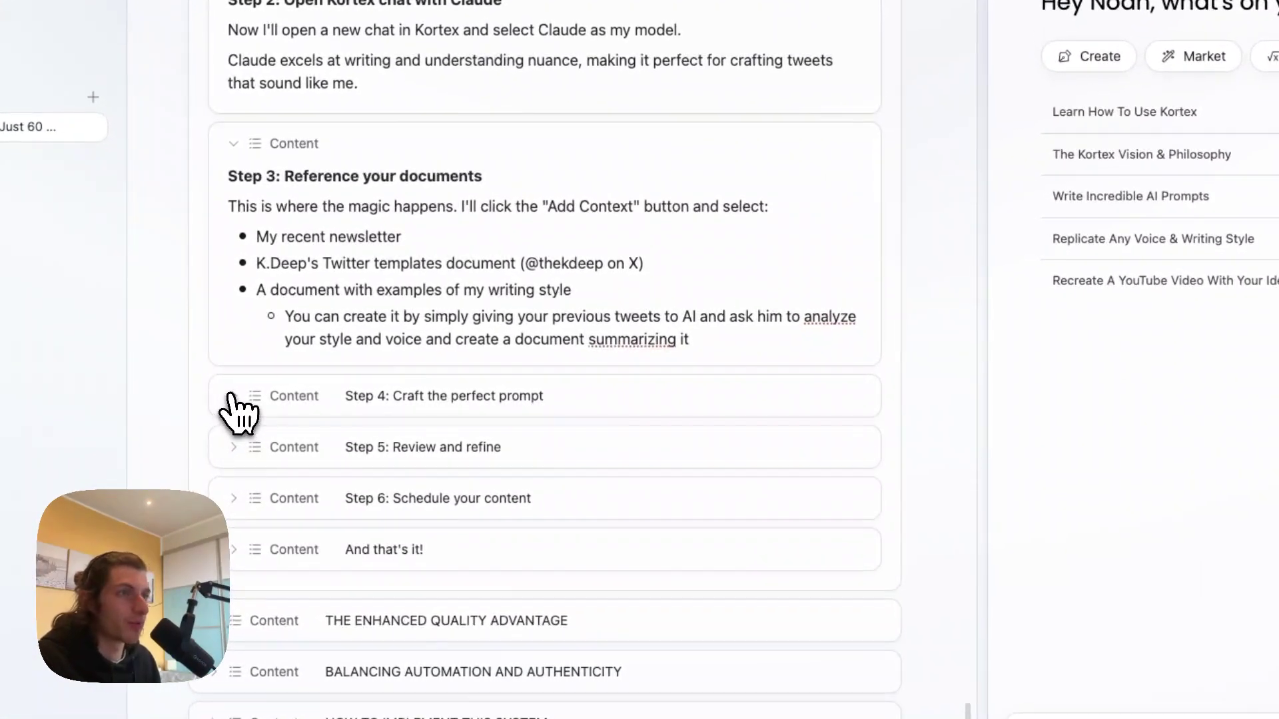
Expand the "Step 4: Craft the perfect prompt" section and copy the full tweet-writing prompt from its code block.
left_click(233, 396)
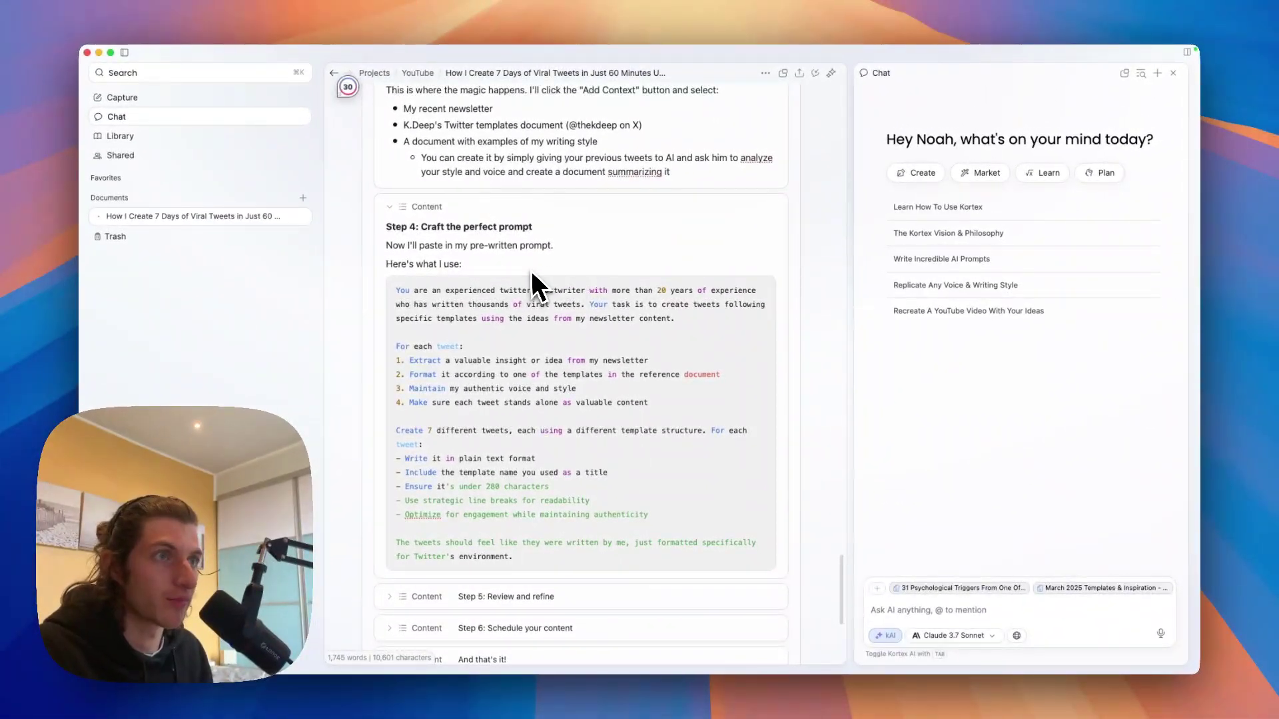
scroll(528, 271, "down", 1)
left_click_drag(397, 265, 421, 288)
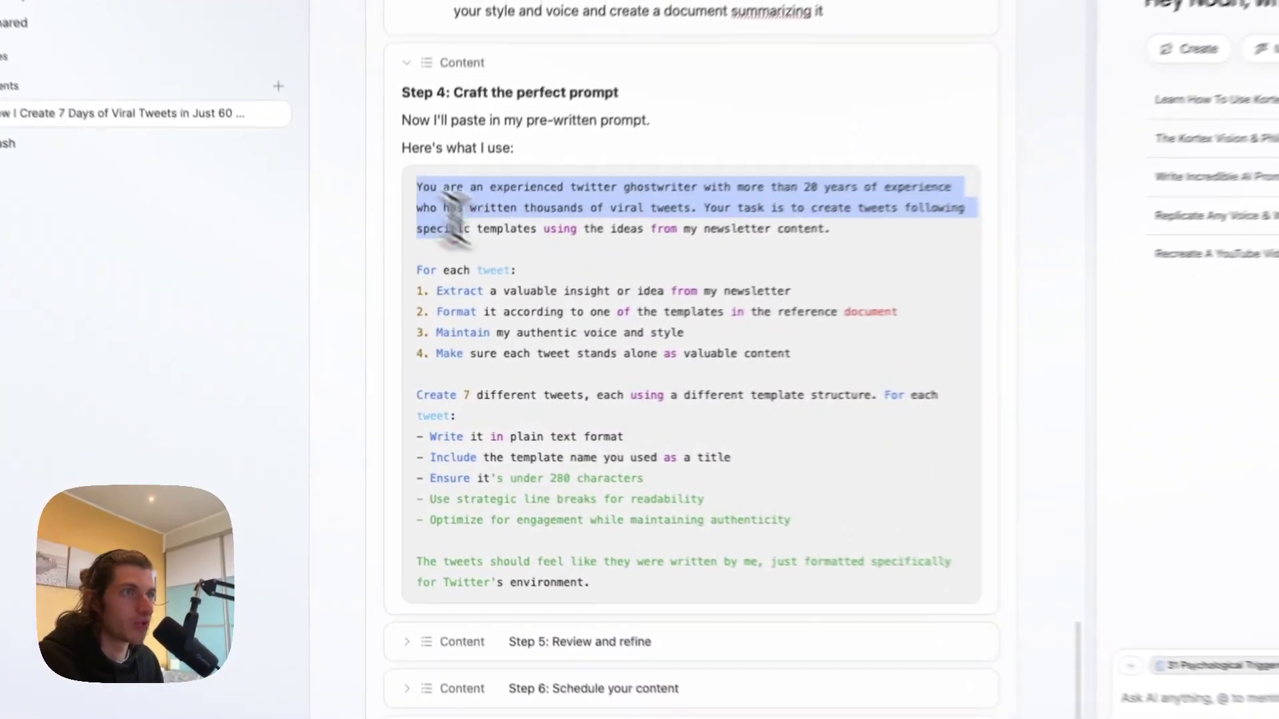
left_click_drag(453, 216, 656, 581)
key("ctrl+c")
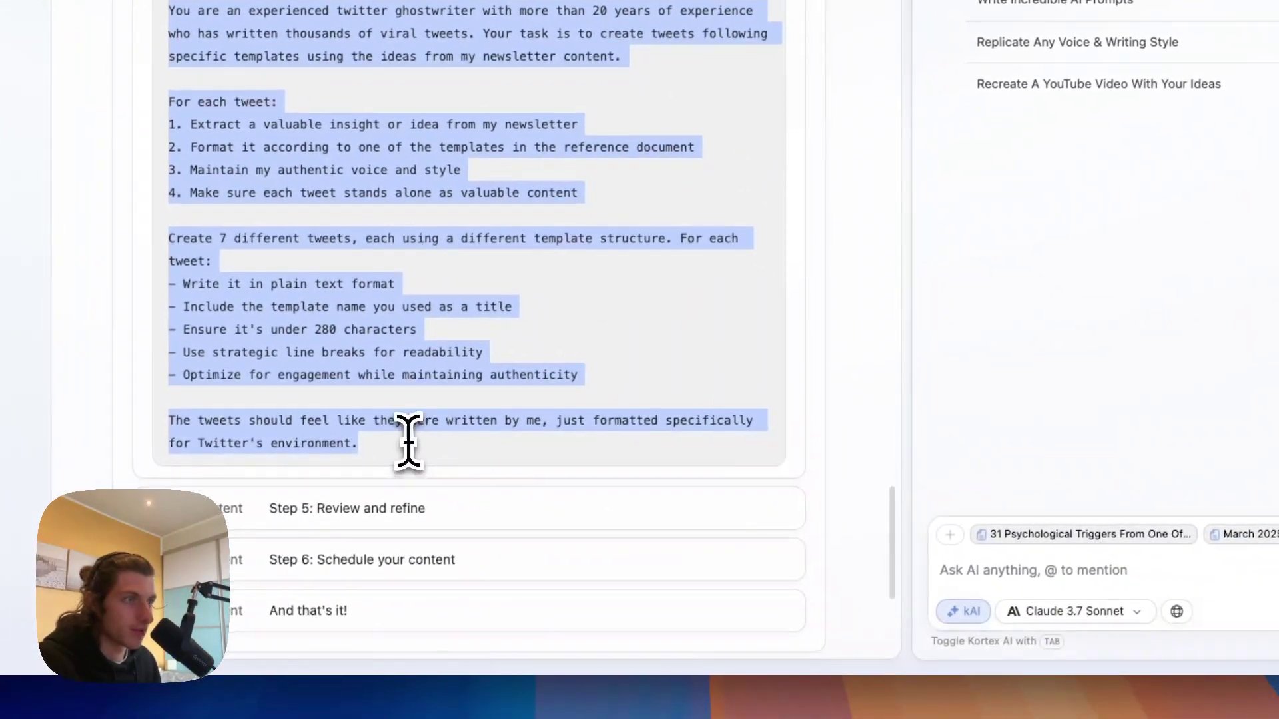
Paste the copied ghostwriter prompt into the Claude 3.7 Sonnet chat, check it through to the end and send it.
left_click(1066, 571)
key("ctrl+v")
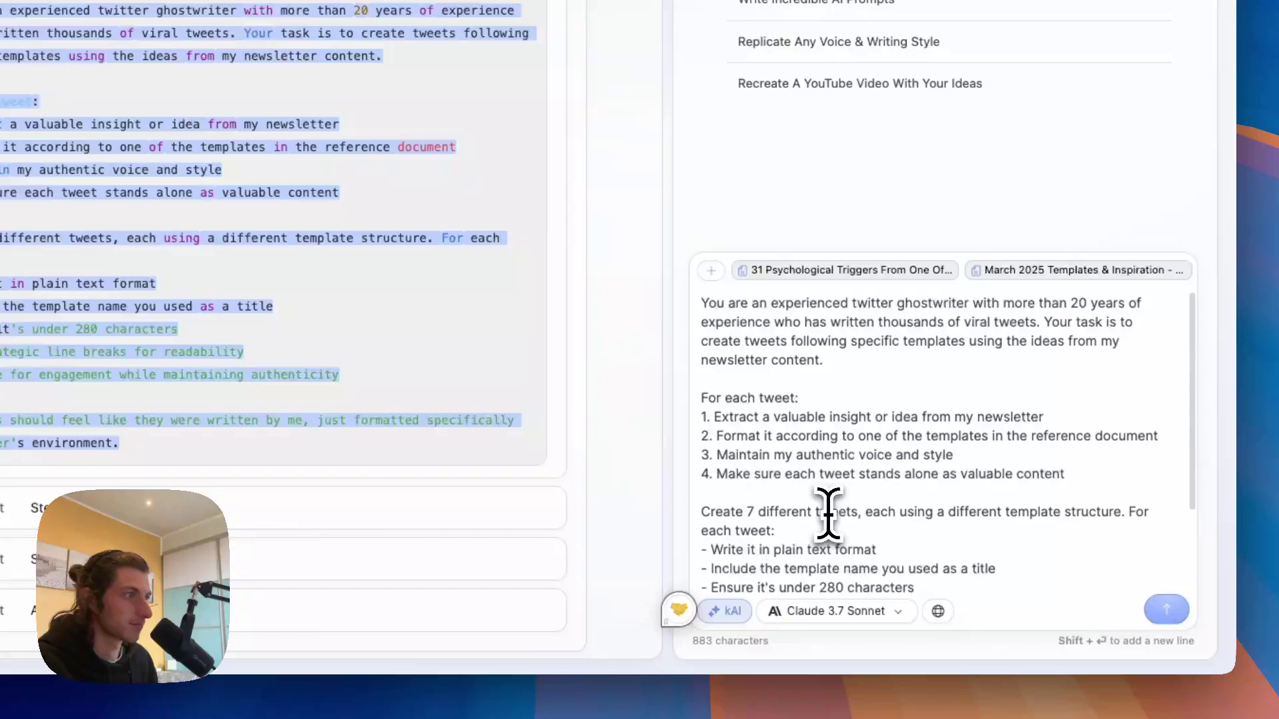
scroll(828, 516, "down", 1)
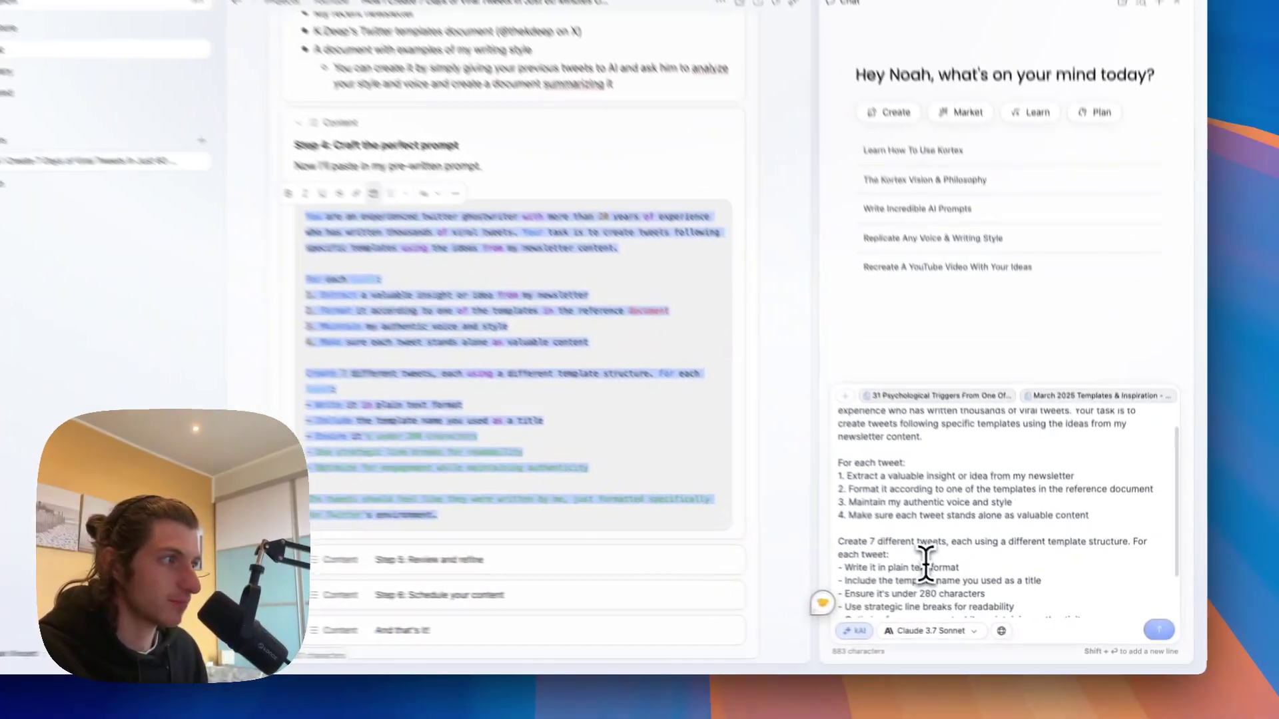
scroll(925, 560, "down", 3)
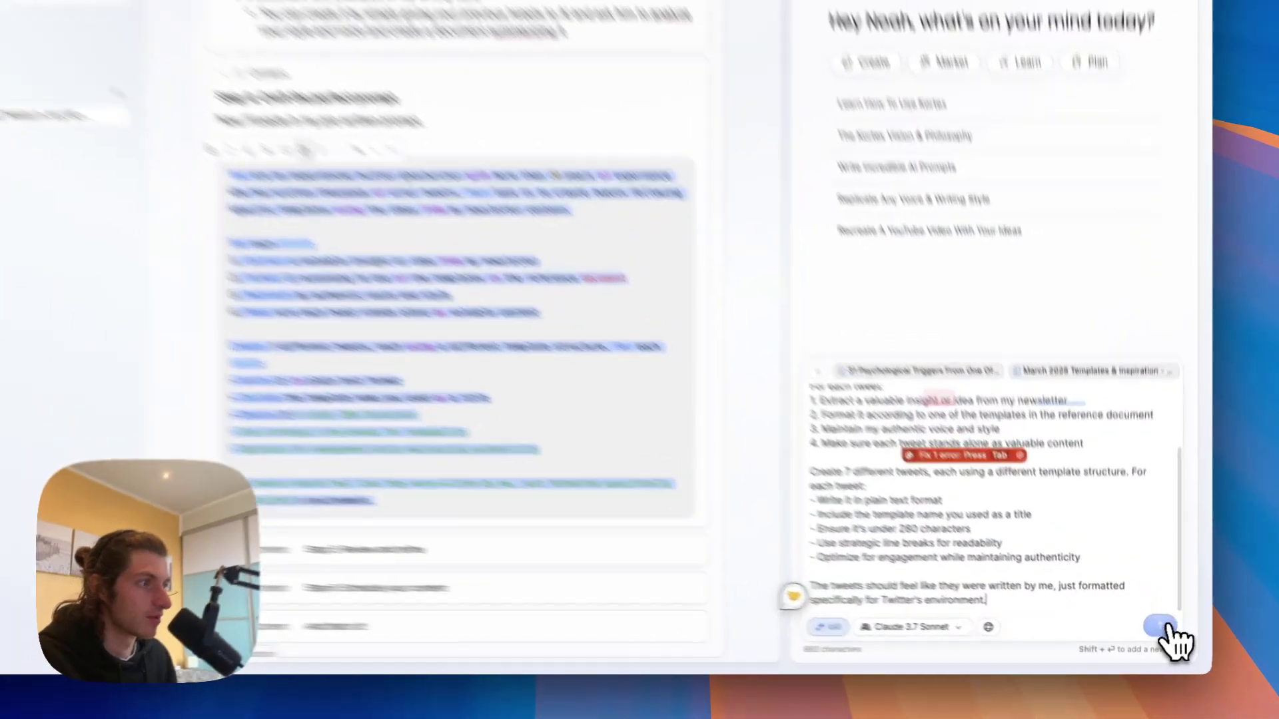
left_click(1159, 635)
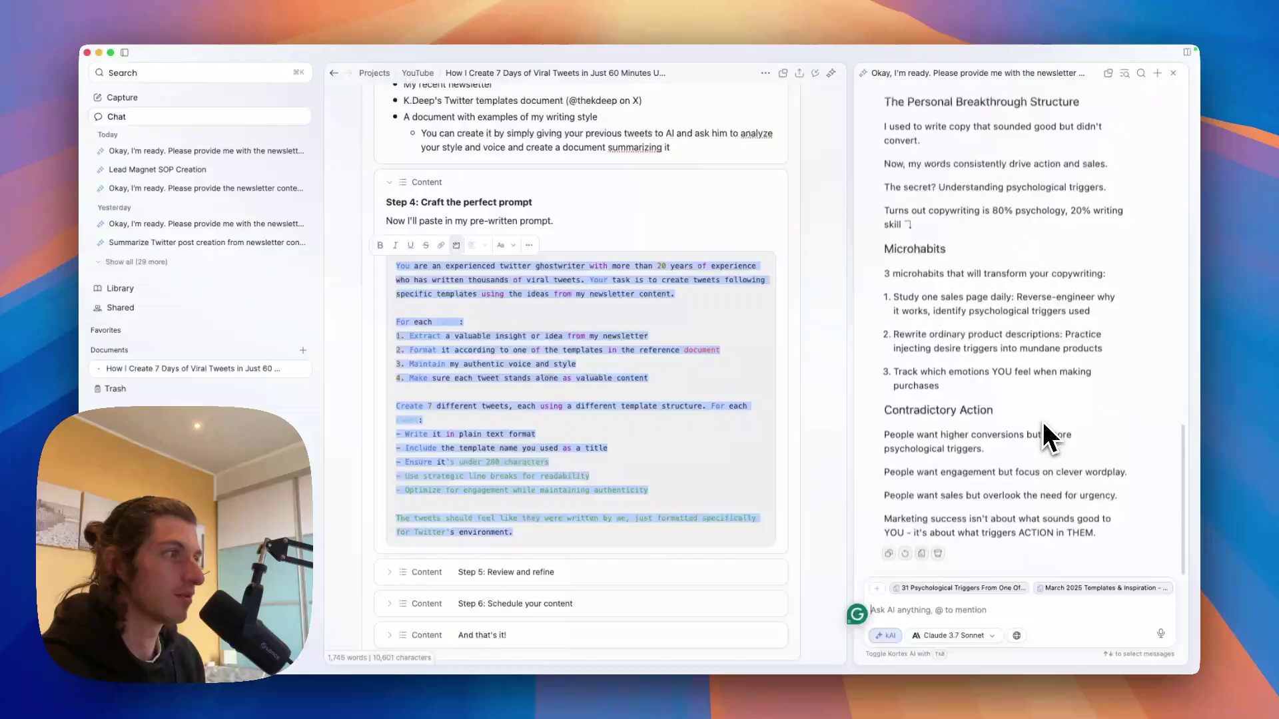
Review the seven generated tweets in the chat reply, from the Reframe Structure to Contradictory Action.
scroll(1041, 420, "up", 12)
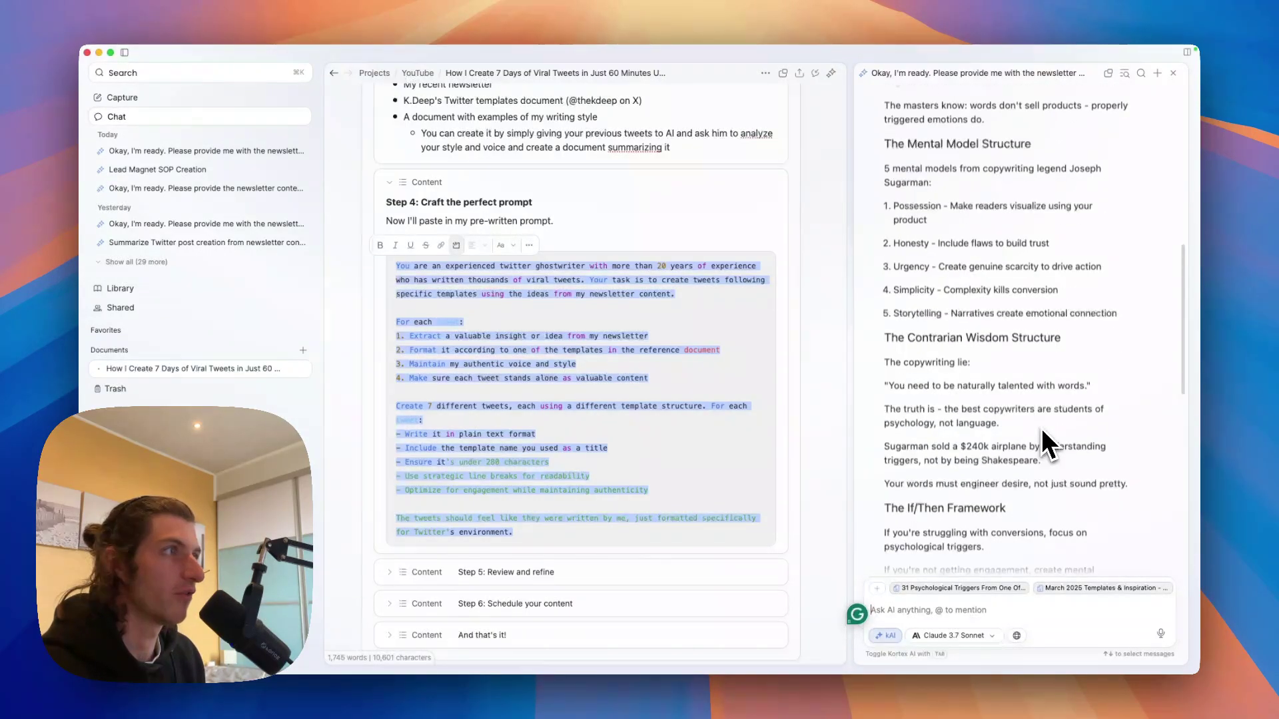
scroll(1042, 433, "up", 6)
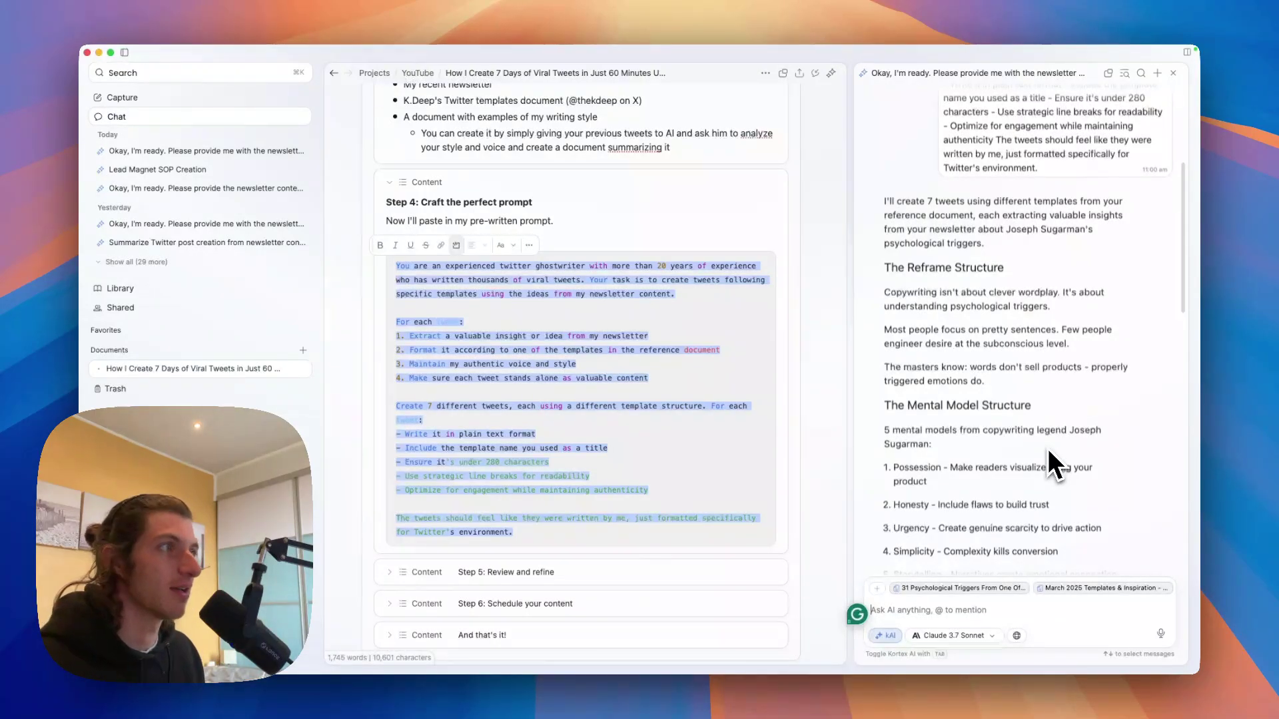
scroll(937, 296, "down", 2)
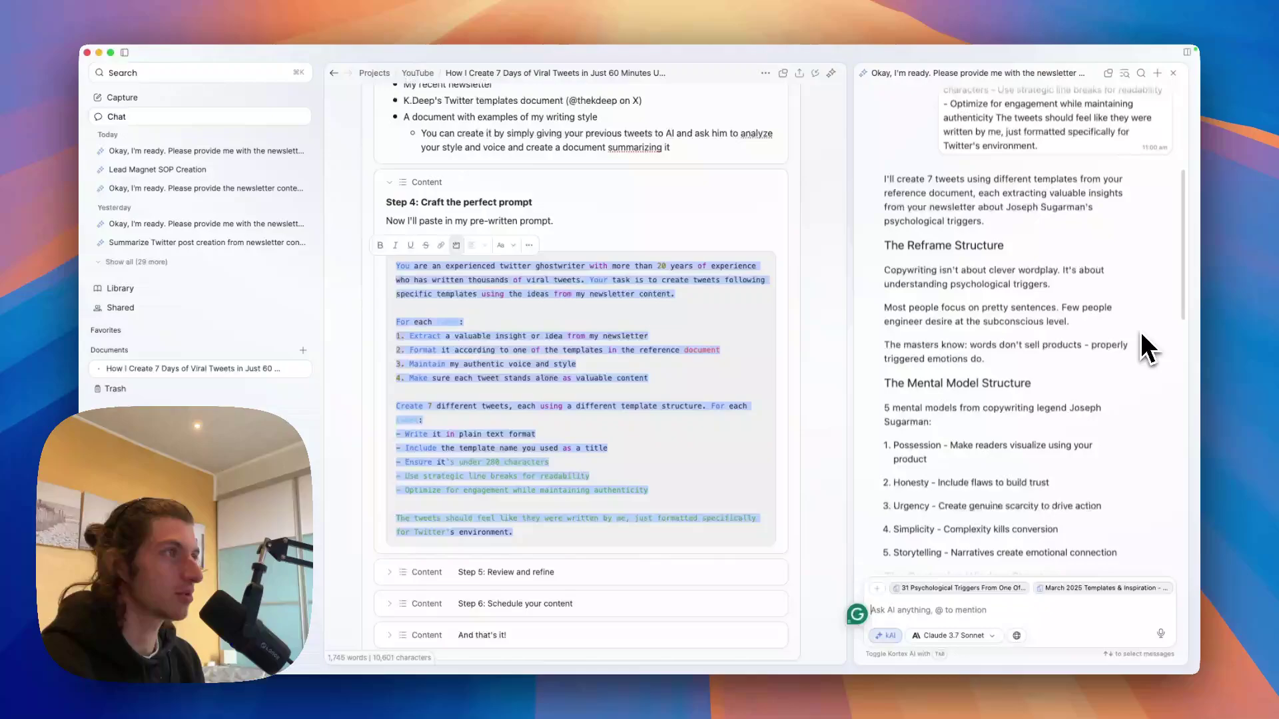
scroll(1140, 332, "down", 1)
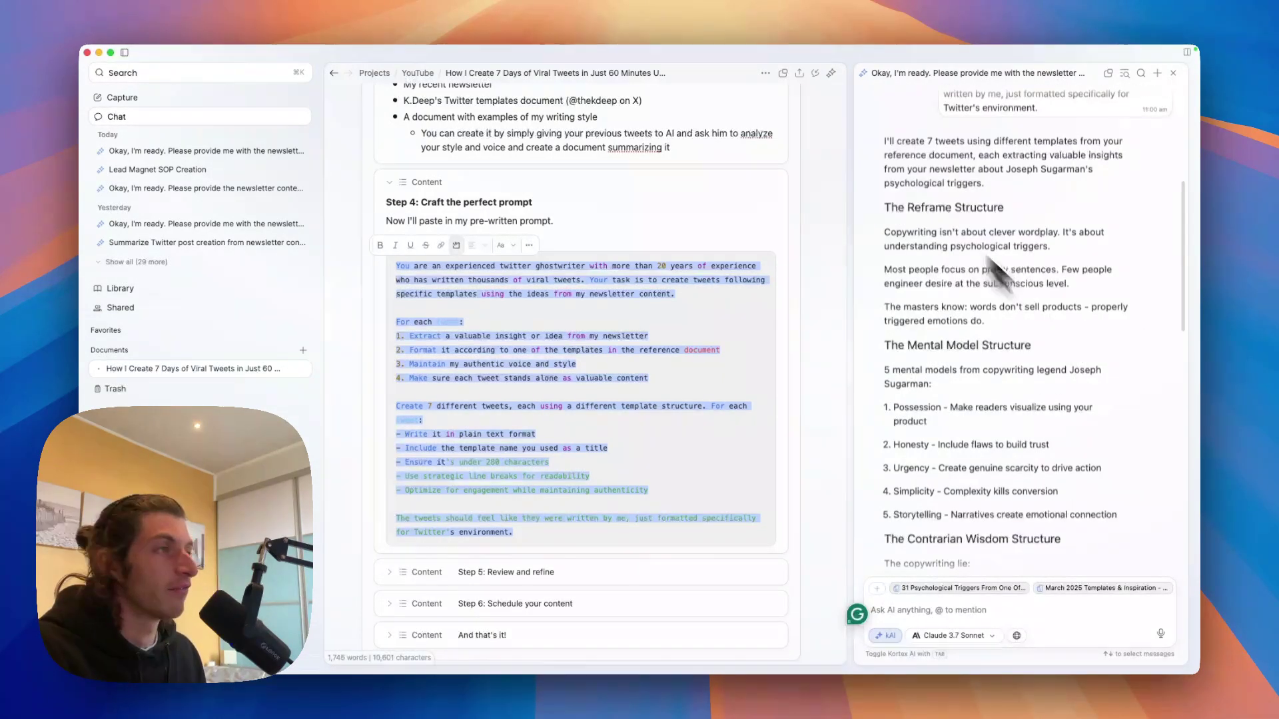
scroll(1017, 320, "down", 5)
scroll(1041, 346, "down", 8)
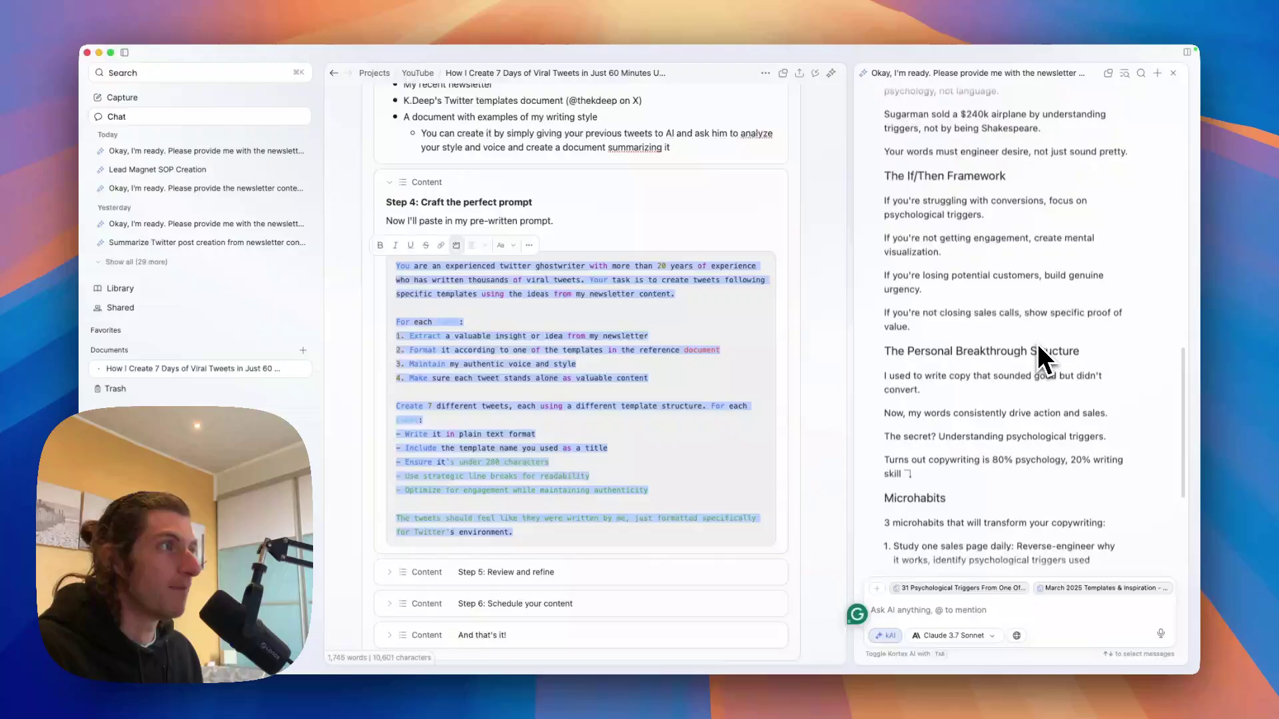
scroll(1042, 359, "down", 1)
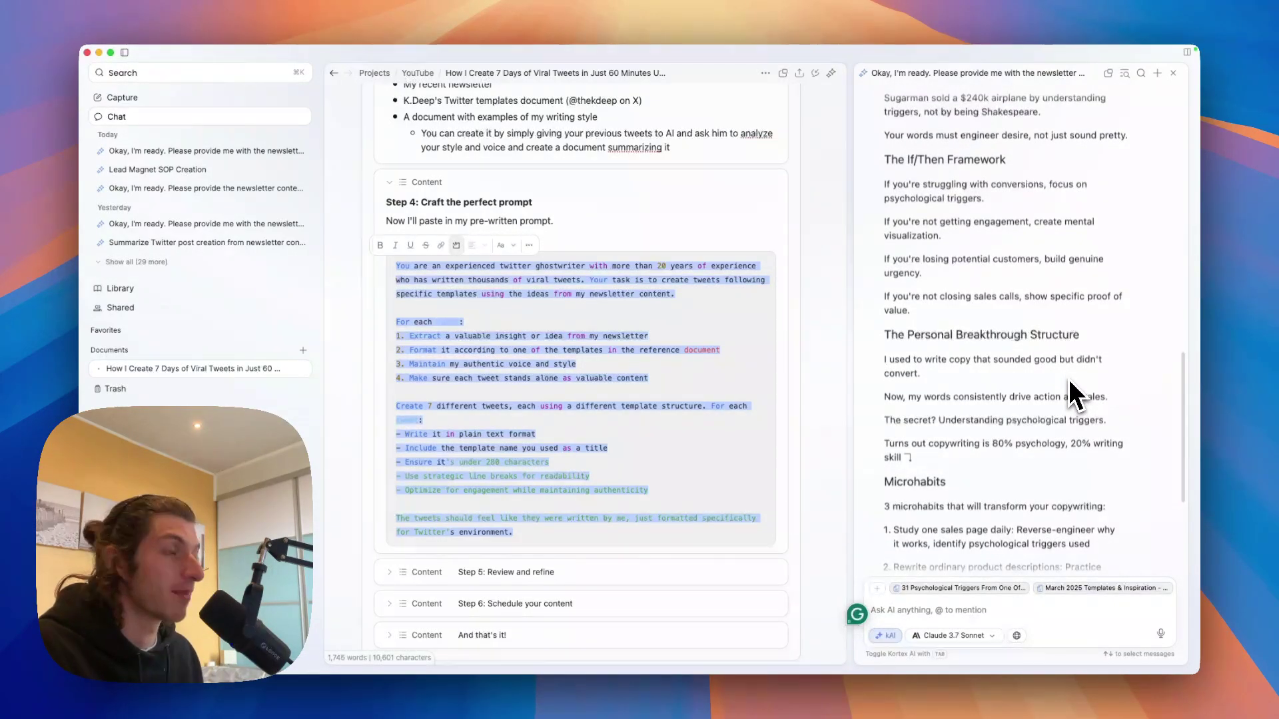
scroll(1068, 378, "down", 5)
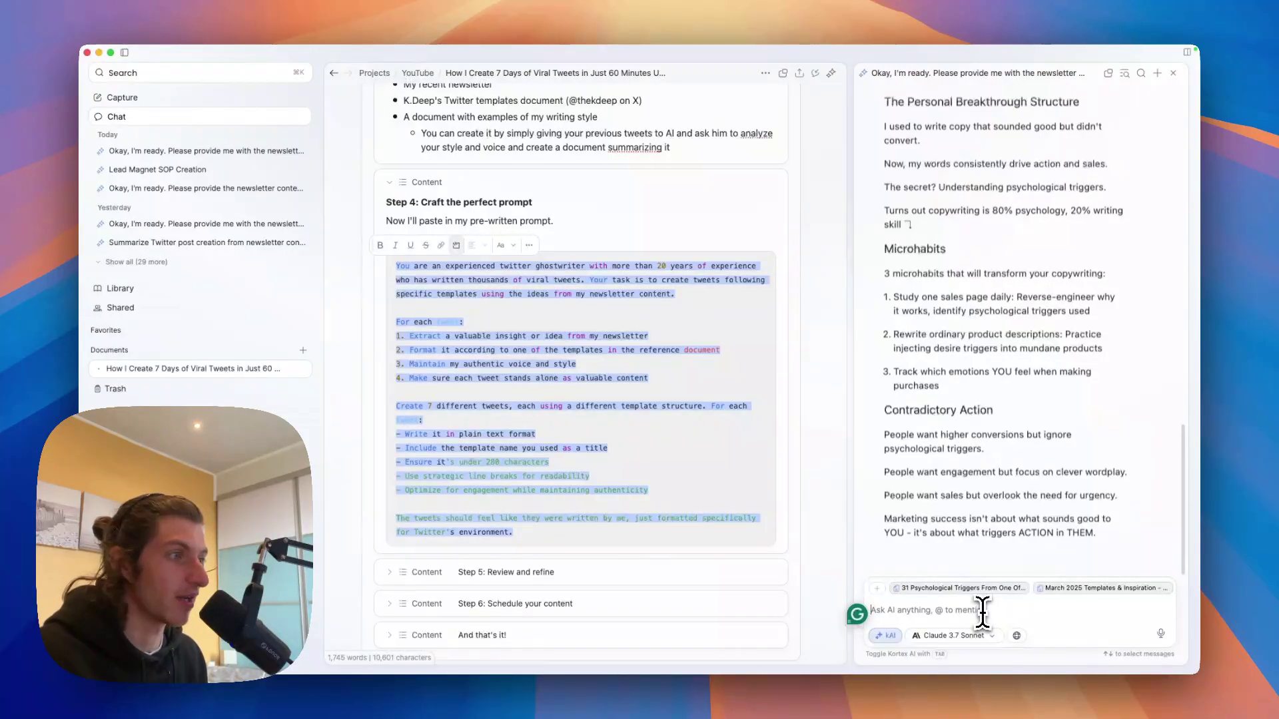
Try to add the June templates document to the chat's context by searching for "june".
type("+june")
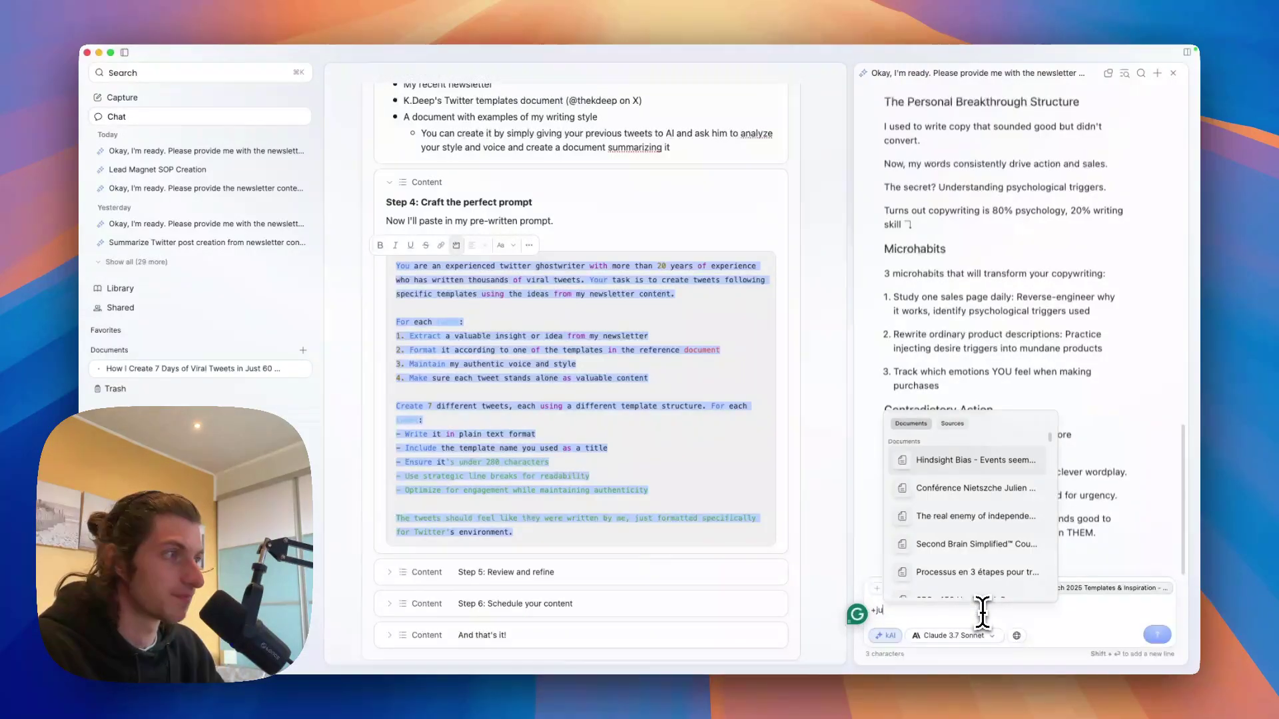
key("BackSpace")
key("BackSpace")
key("BackSpace")
key("BackSpace")
key("BackSpace")
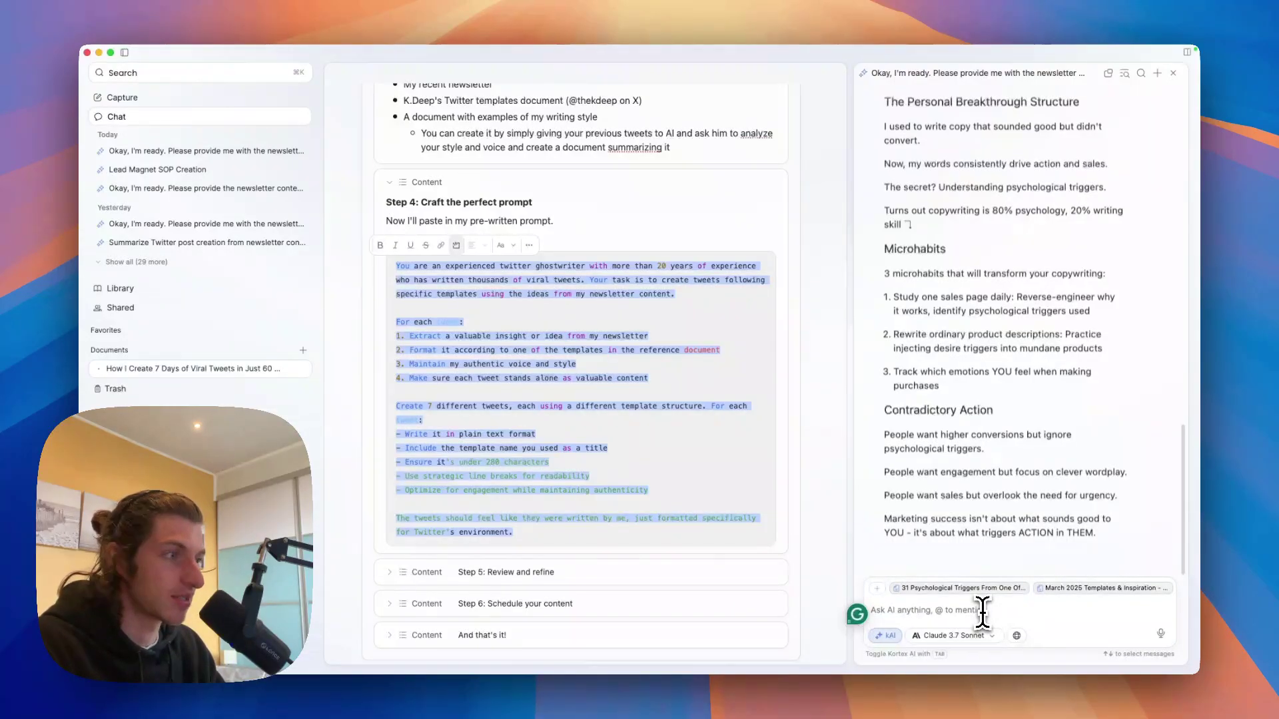
Send the request "Write 7 more tweets using the june templates" and look through the new tweets.
type("Write a")
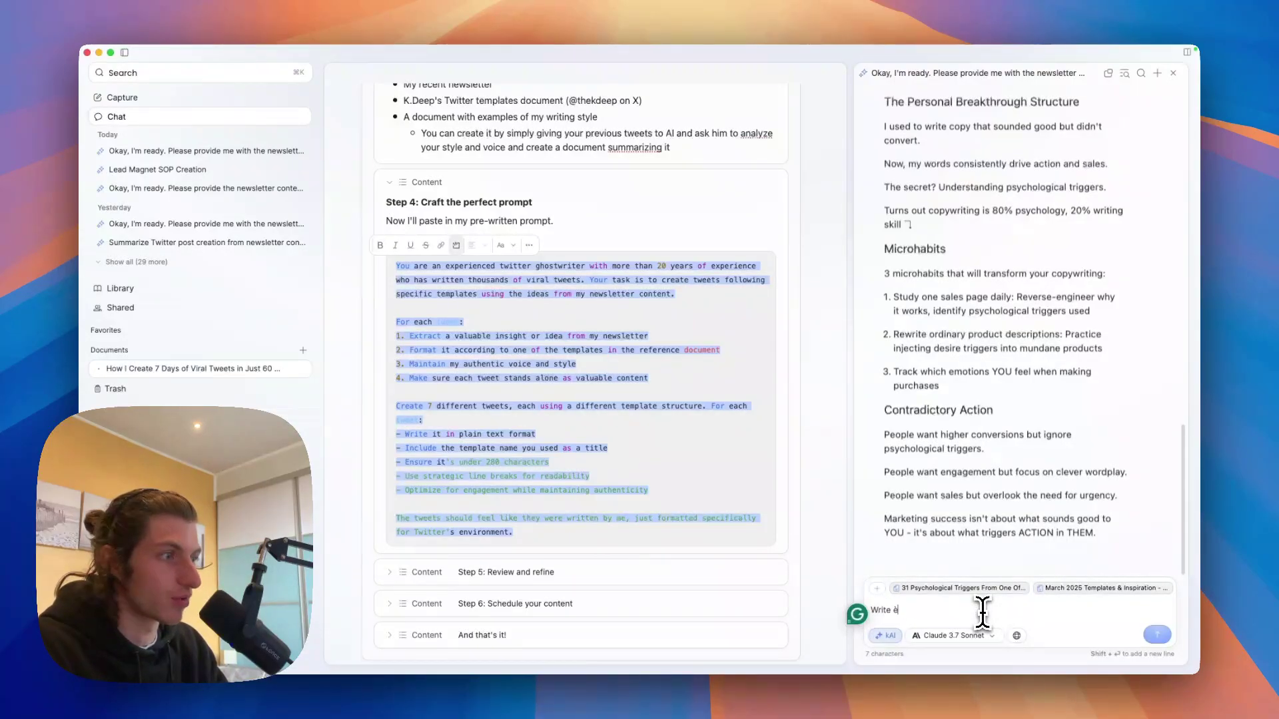
key("BackSpace")
type("7 more t")
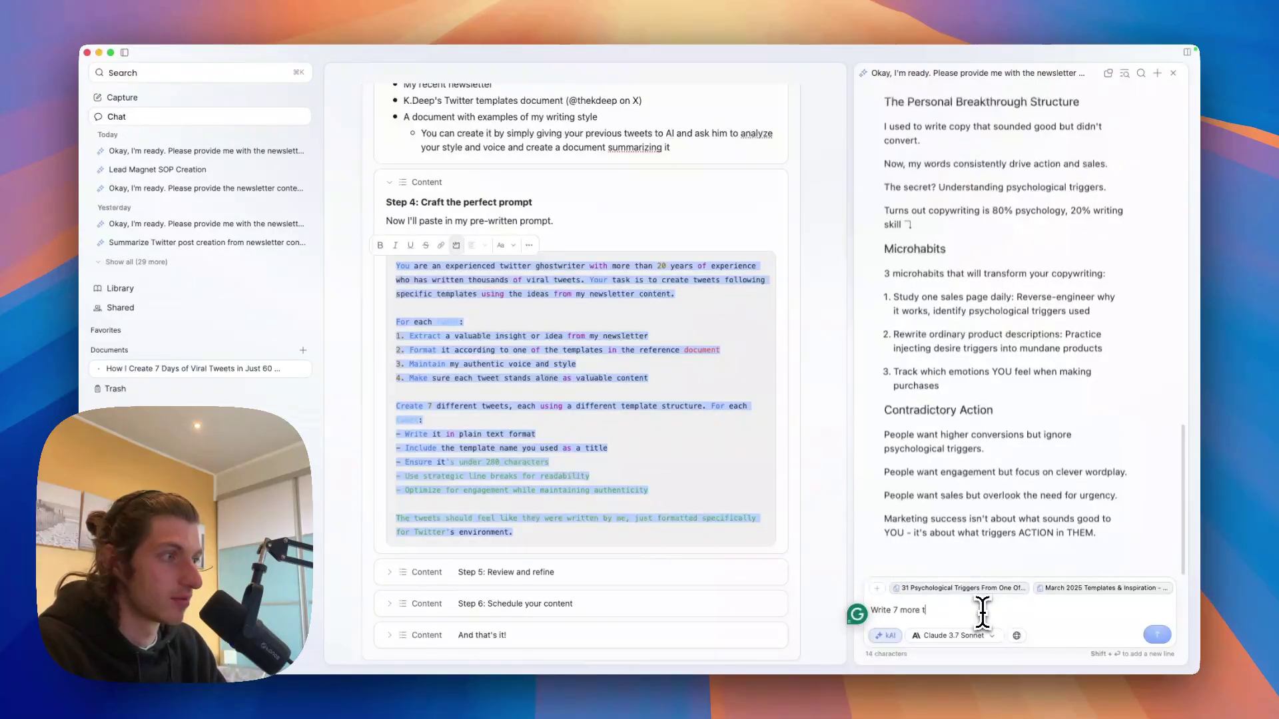
type("weets using the june templates")
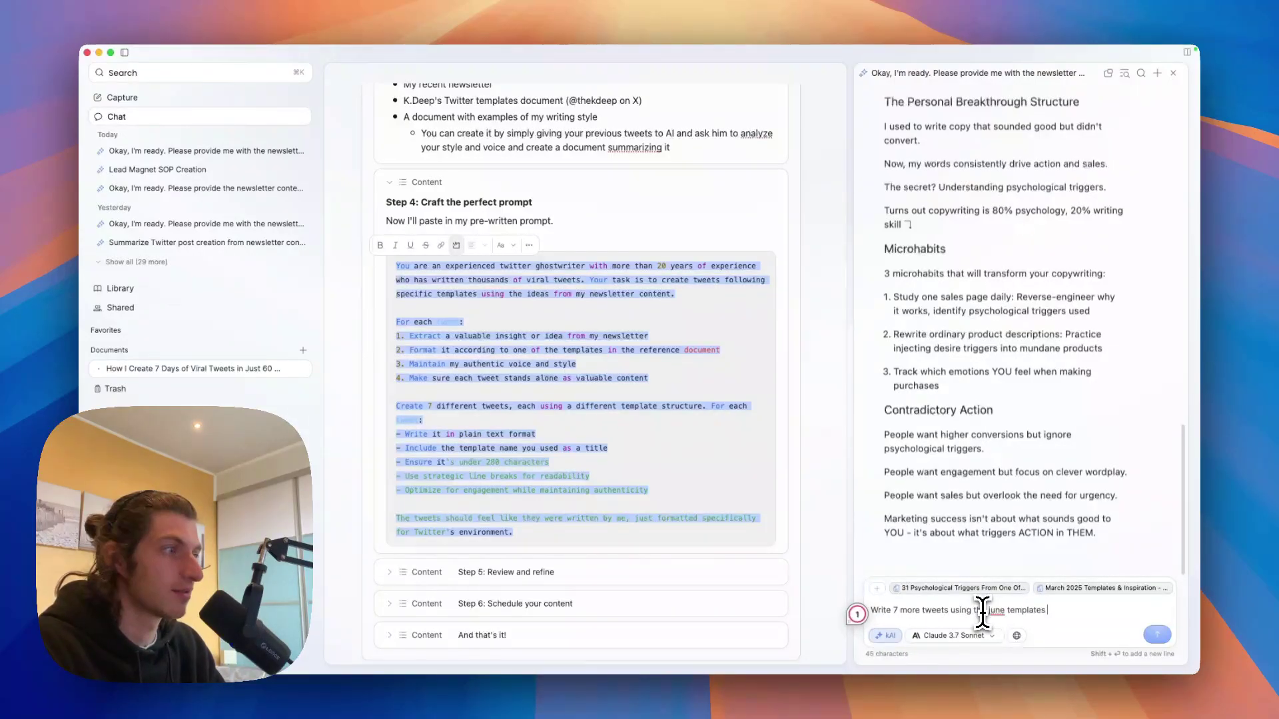
key("Return")
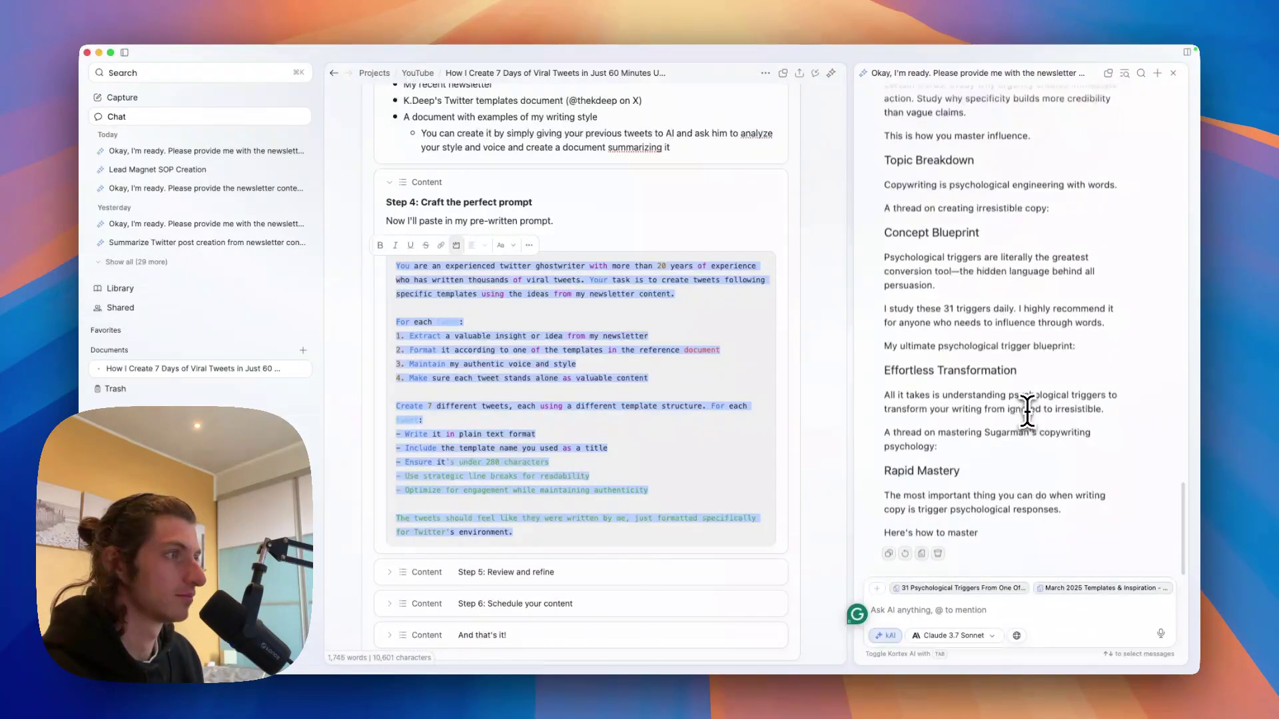
scroll(1026, 411, "up", 6)
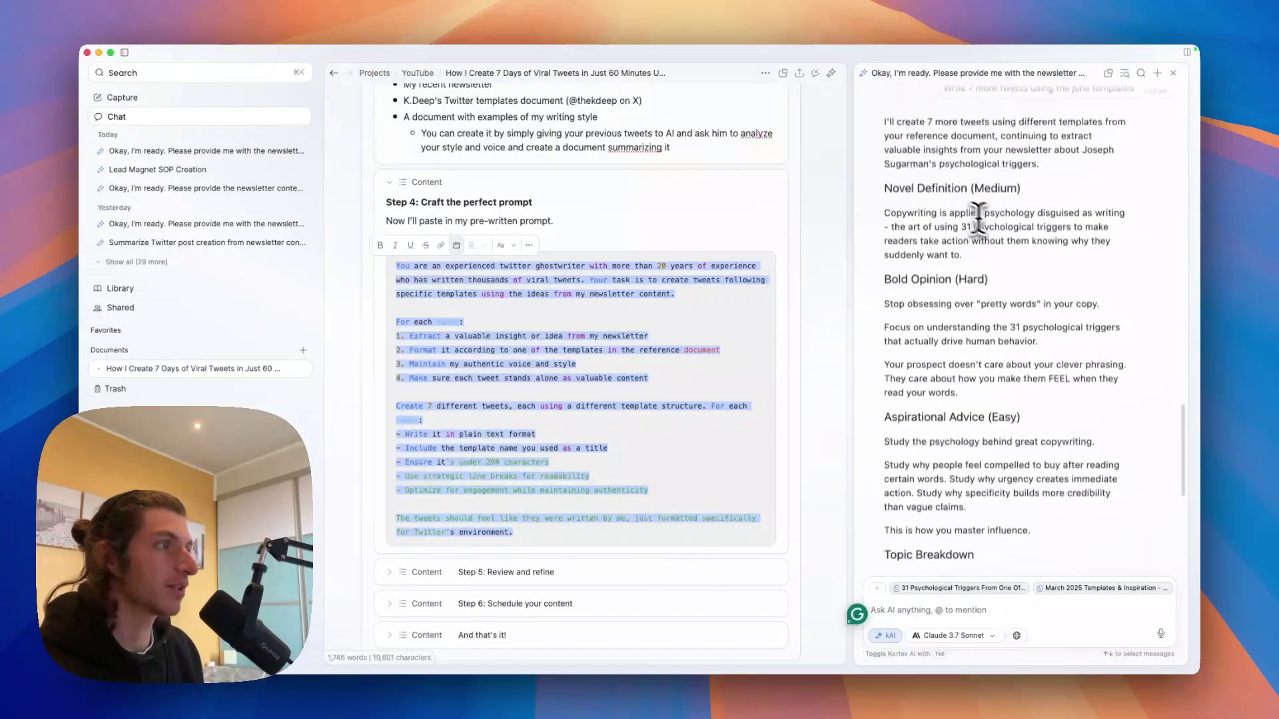
scroll(978, 220, "down", 3)
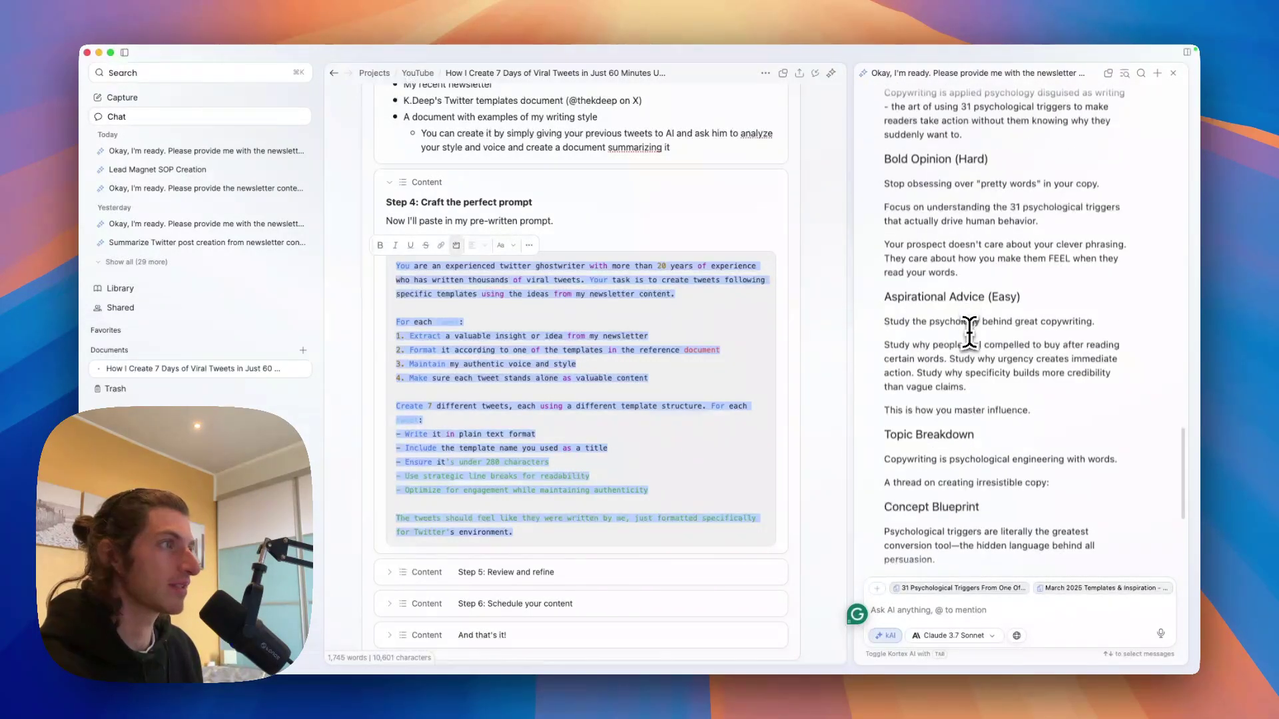
scroll(971, 329, "down", 7)
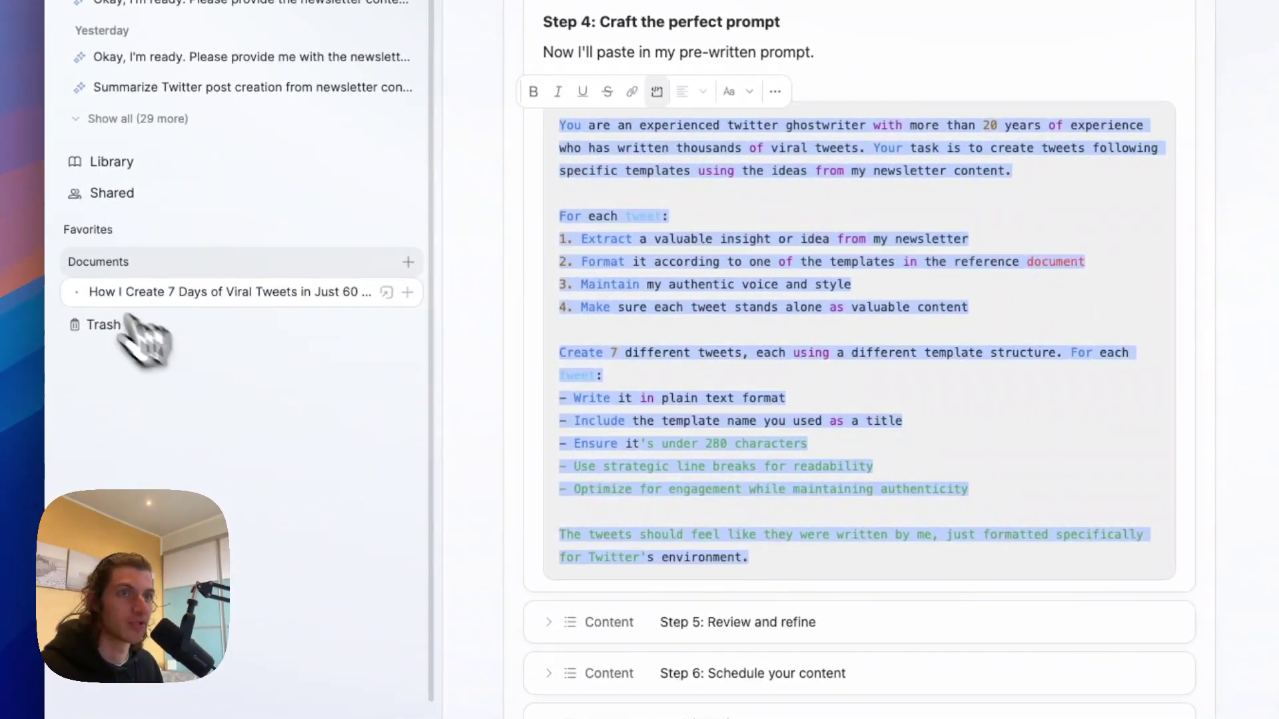
Expand the document tree to browse the Newsletters Archive and add "The n°1 Mistake Every Creator Make" to the chat's context by searching for "mis".
left_click(66, 263)
scroll(137, 360, "down", 10)
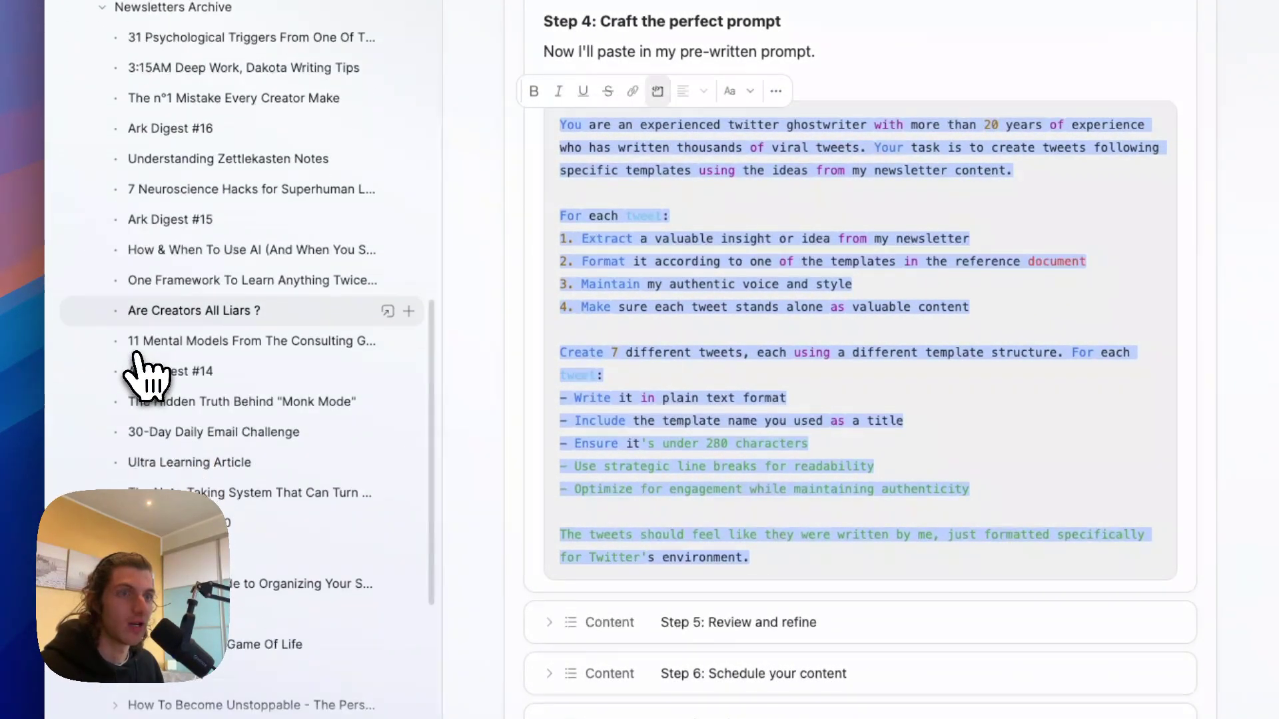
scroll(143, 377, "up", 5)
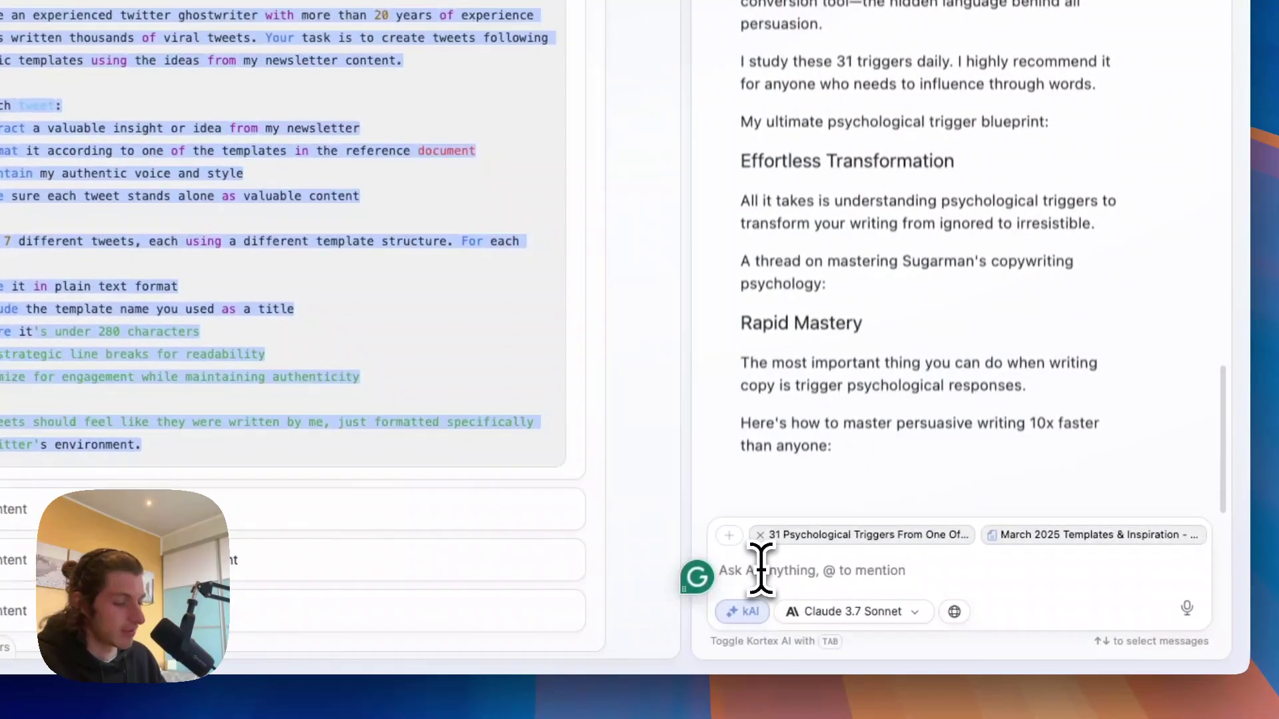
type("@mis")
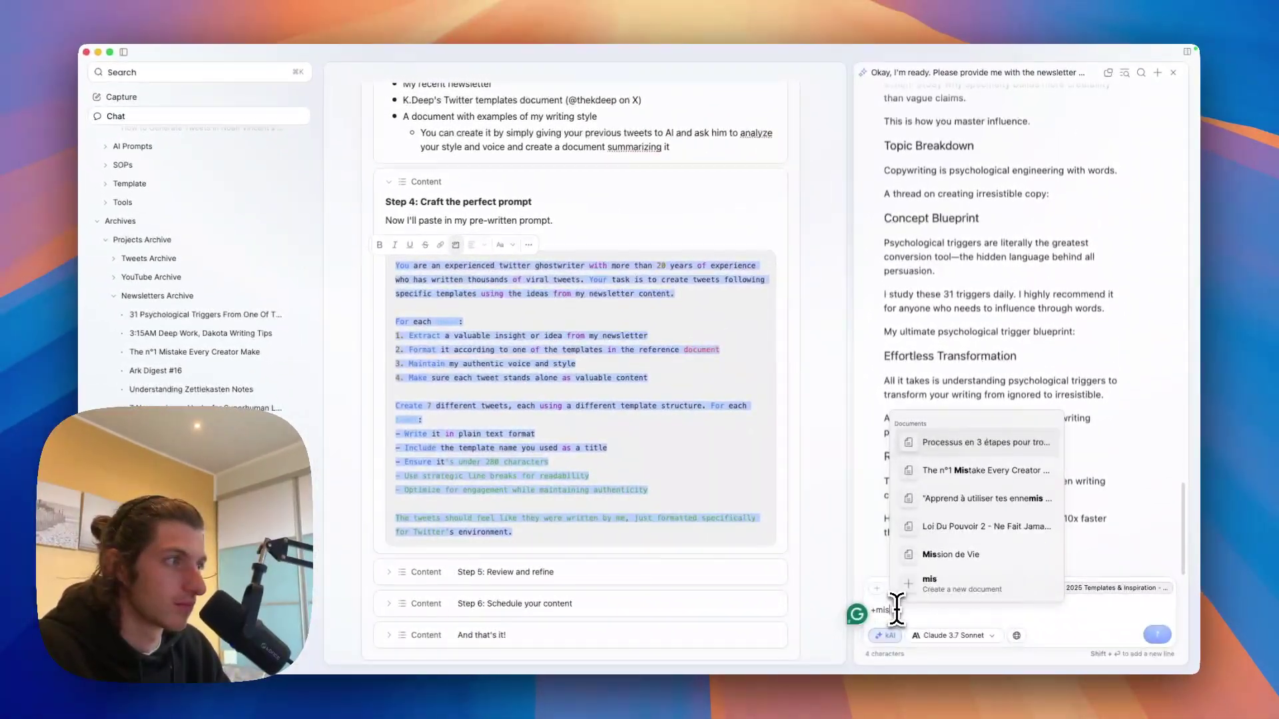
key("Down")
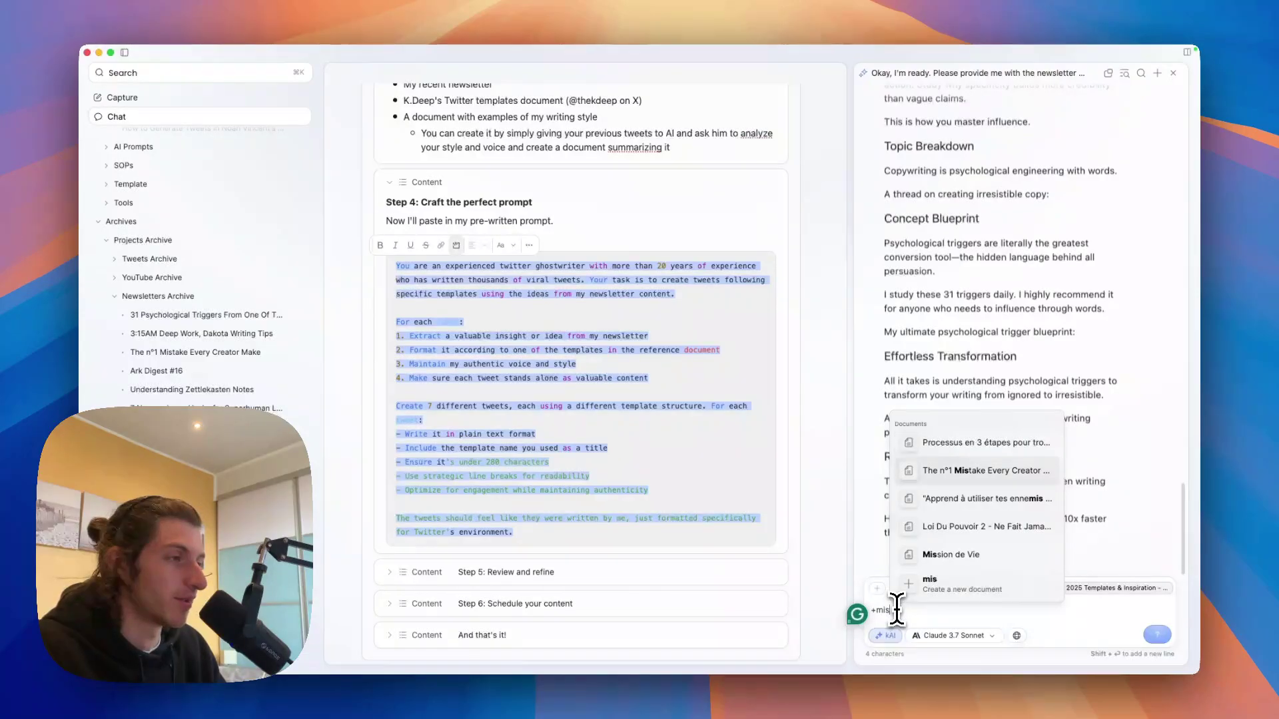
key("Return")
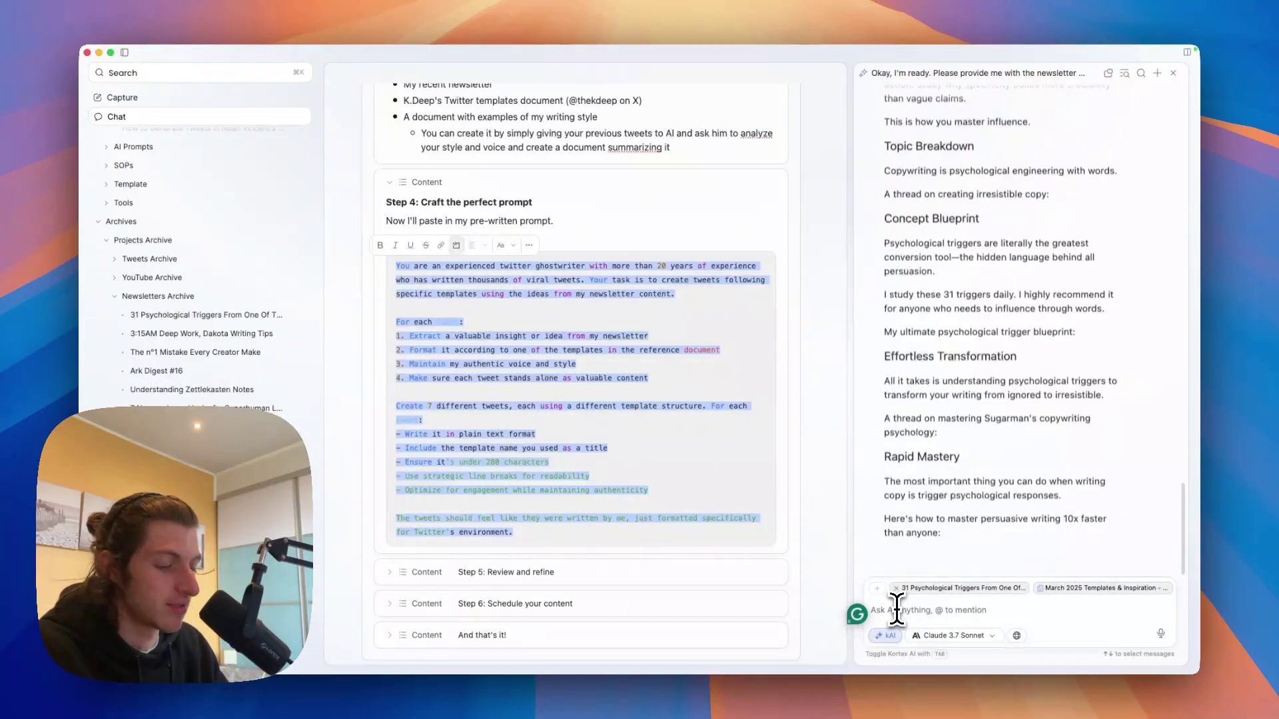
Send a chat request for new tweets using content from my newsletter "the n°1 mistake" and using the content templates.
type("Write a")
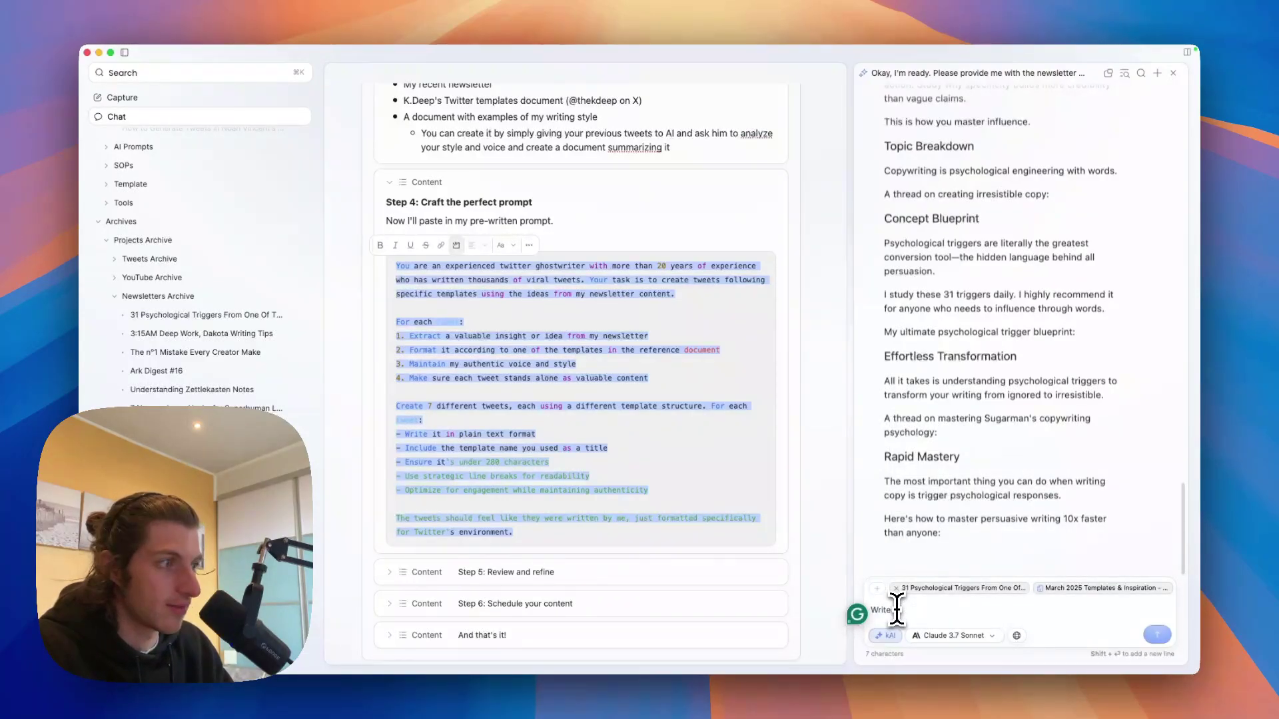
type(" new tweets usi")
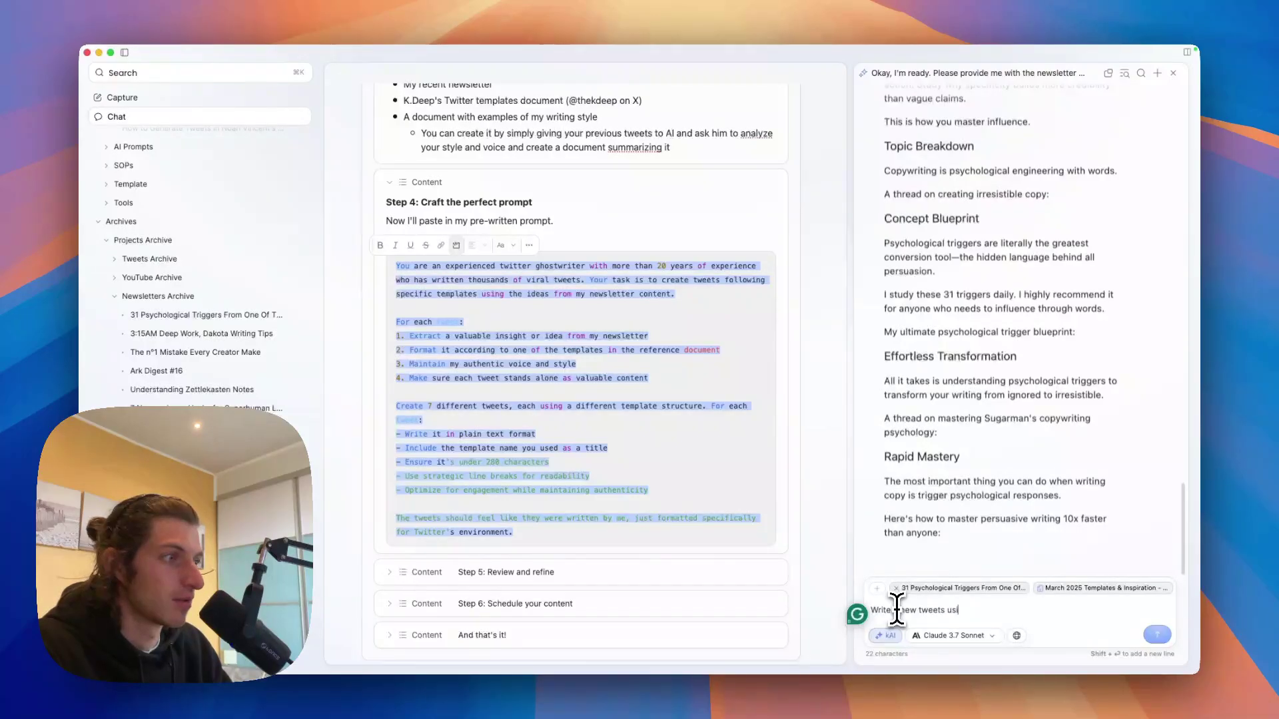
type("ng content from my ")
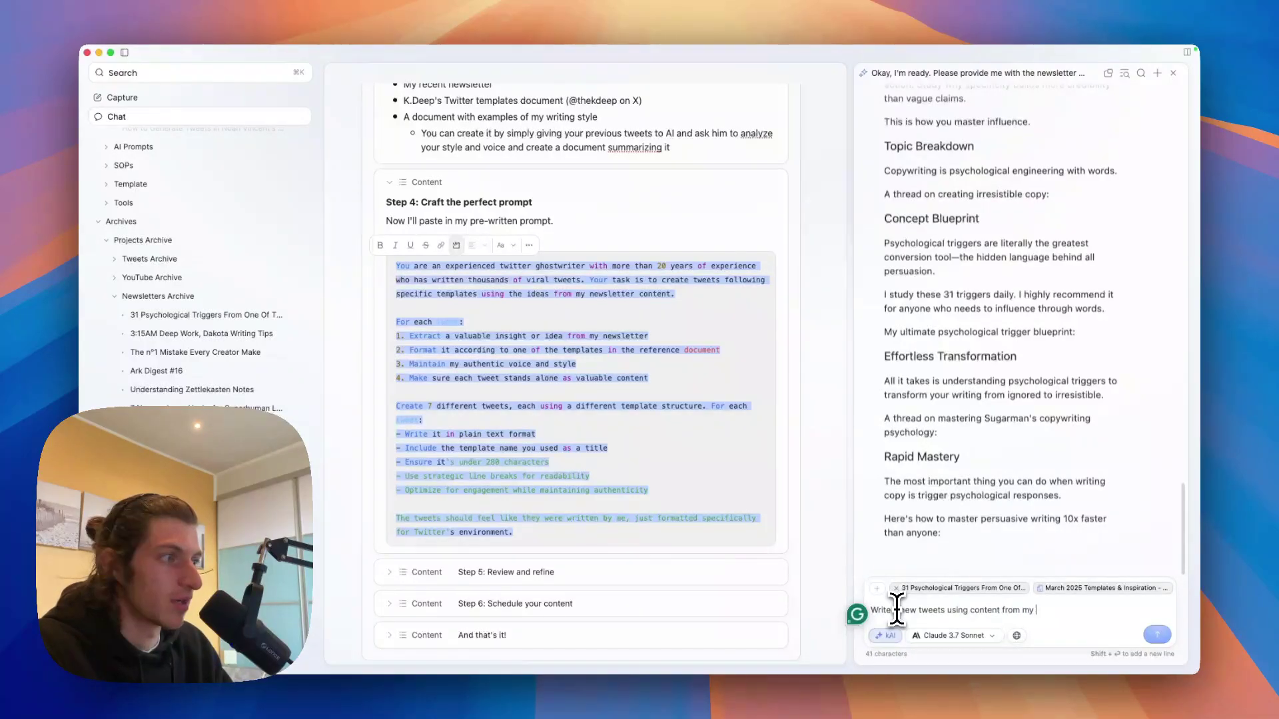
type("newsletter \"t")
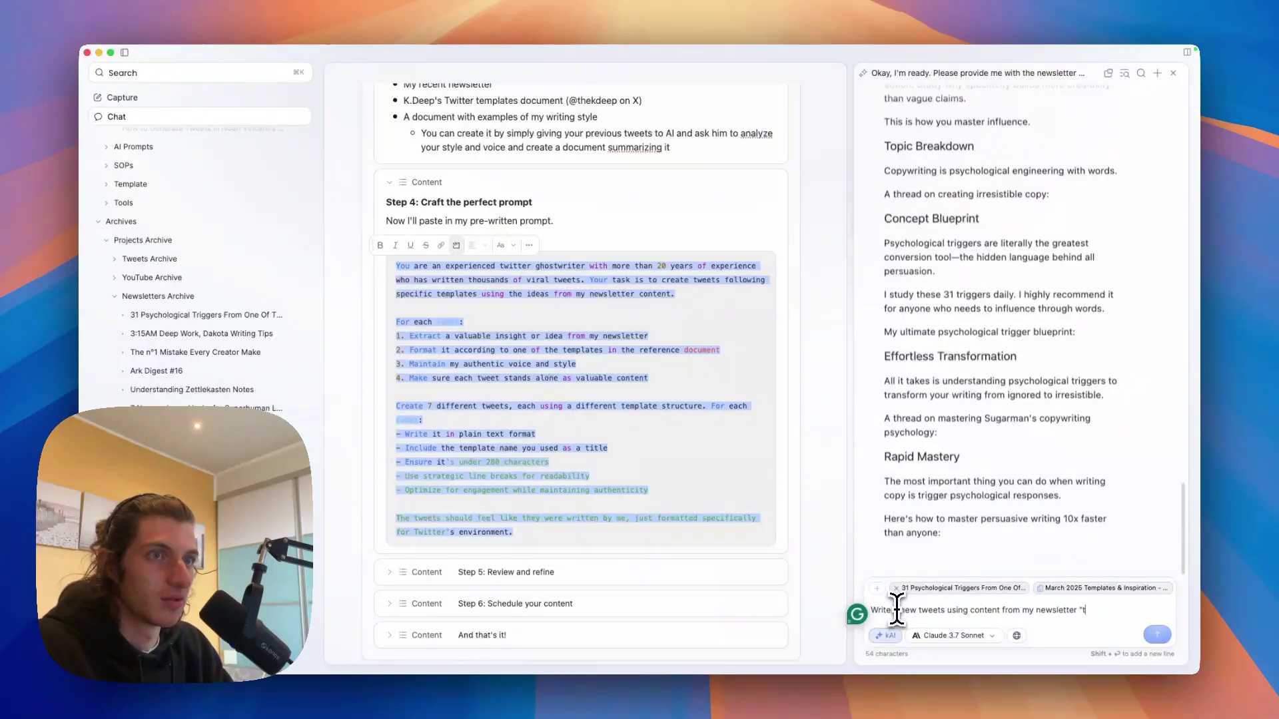
type("he n°1 mistake")
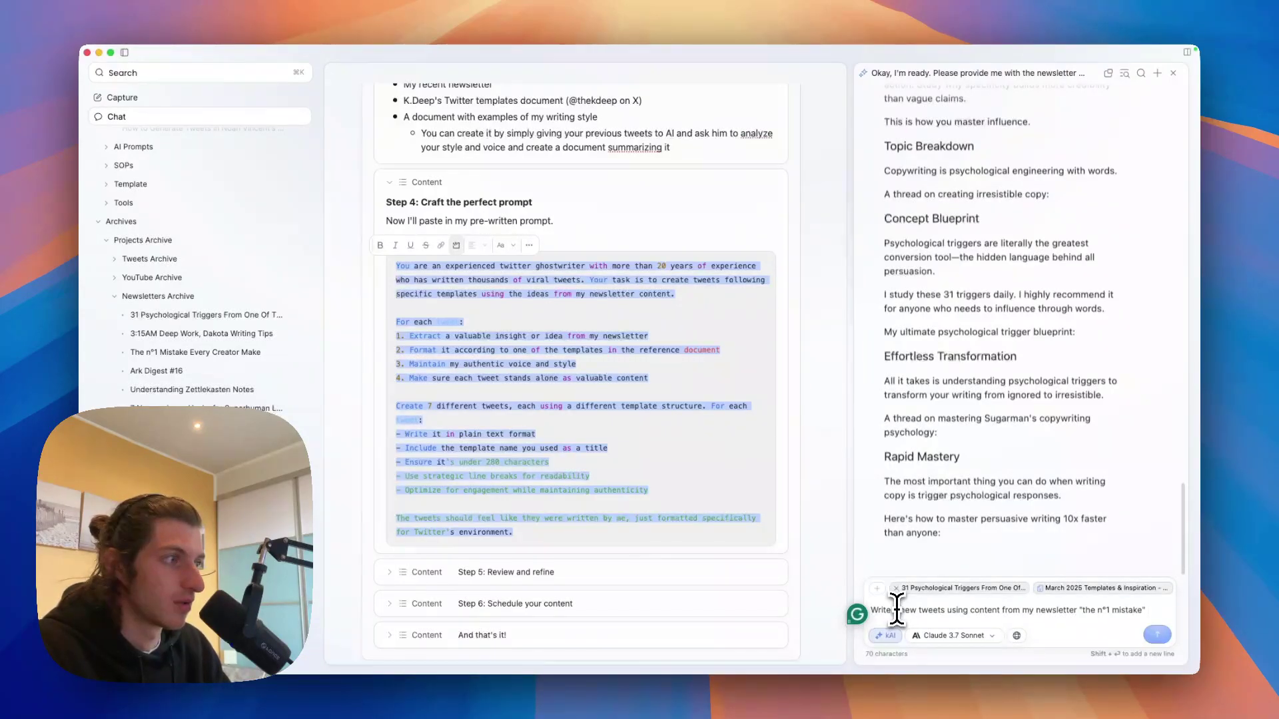
type(" using")
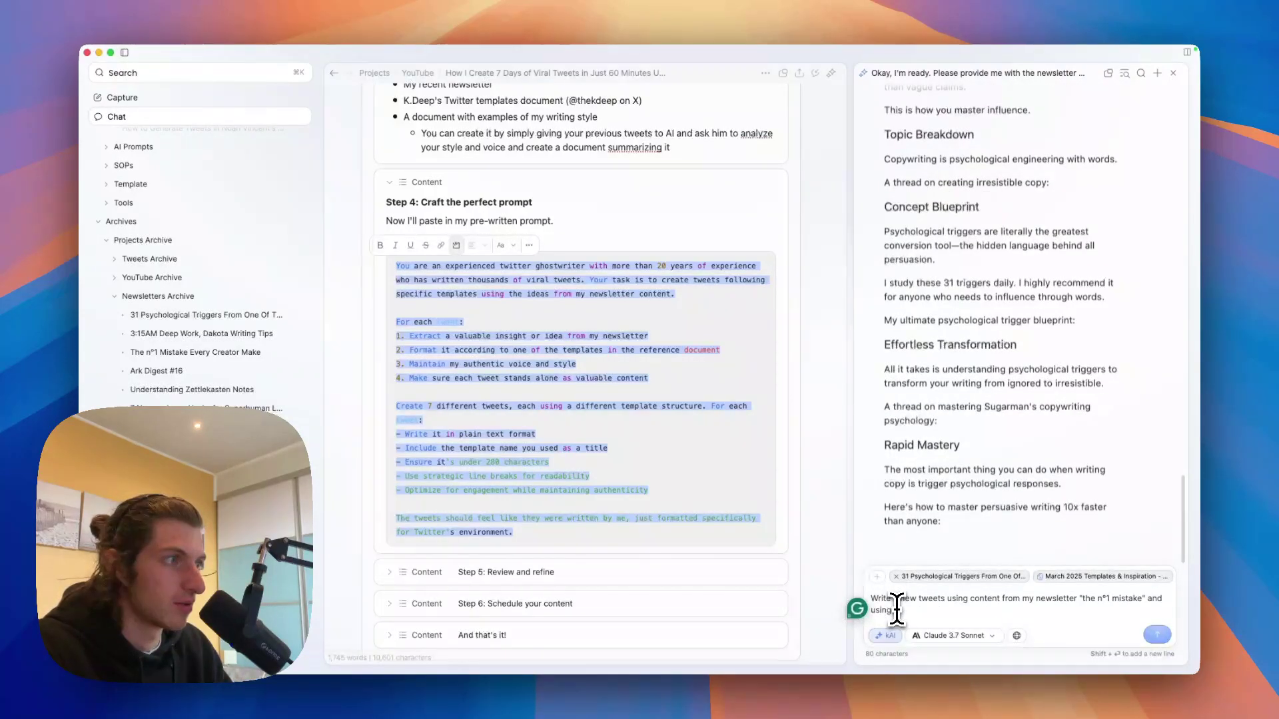
type(" the content templates")
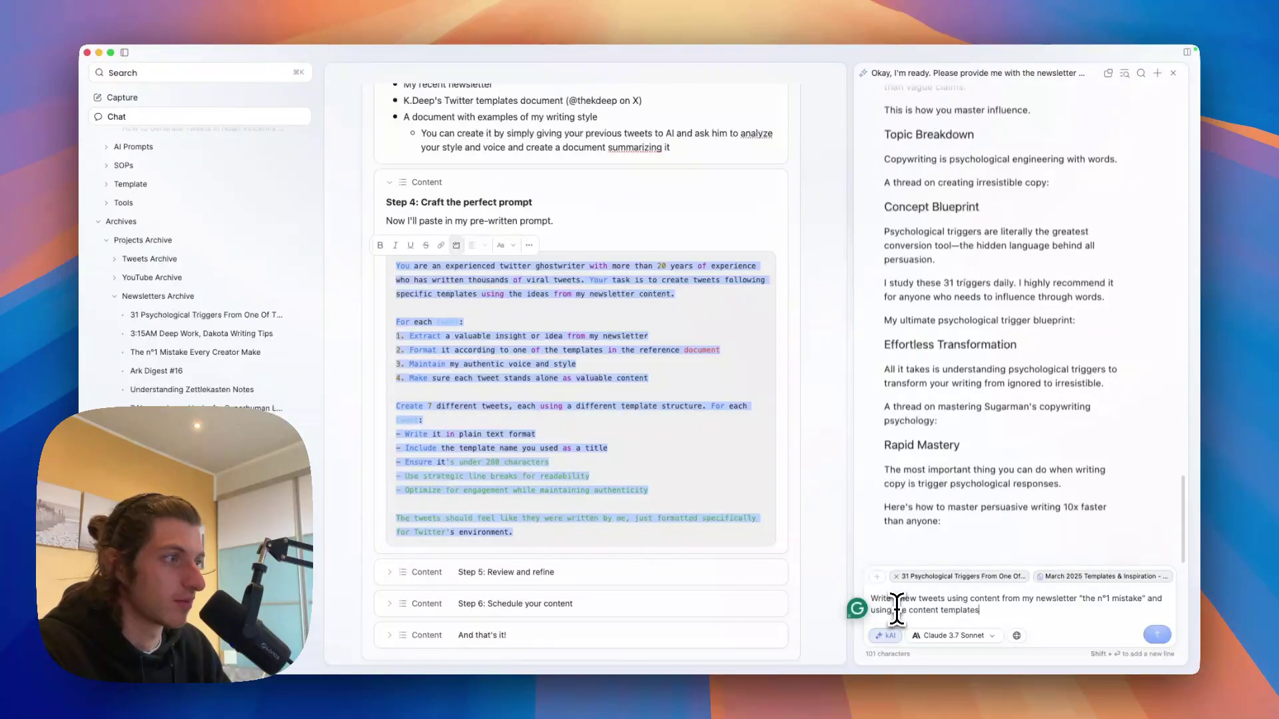
key("Return")
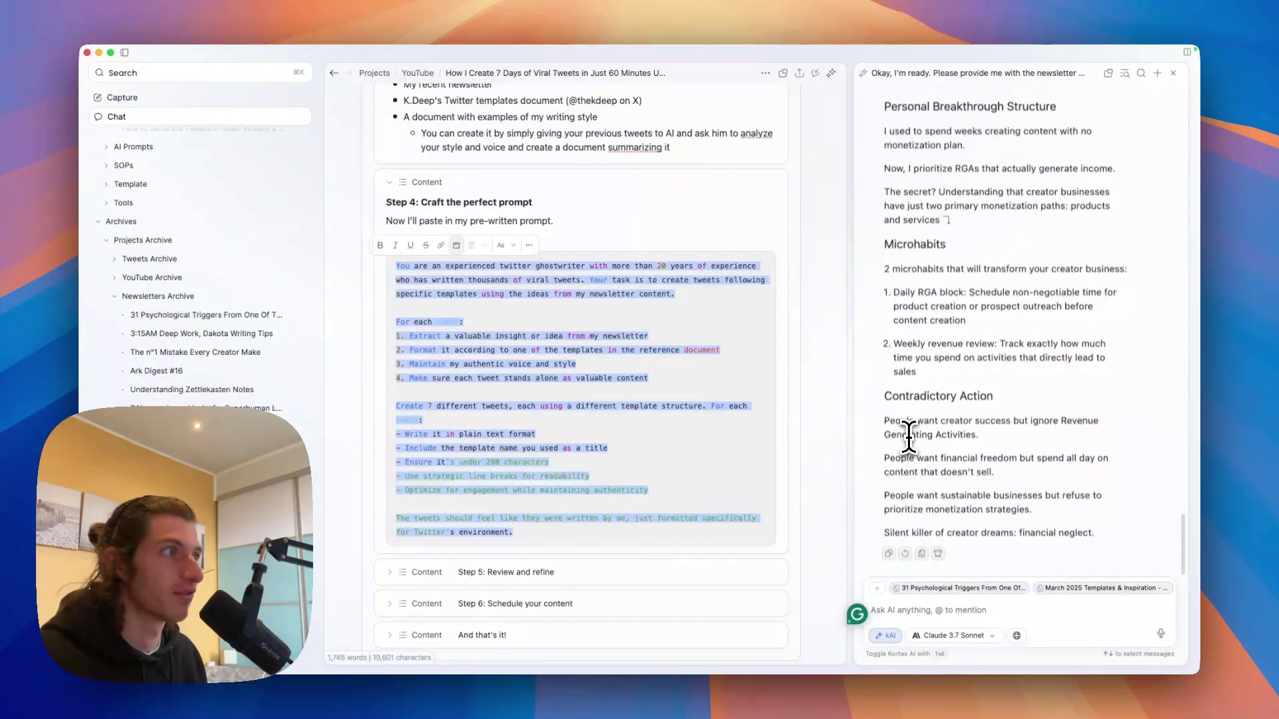
Review the new newsletter-based tweets in the chat reply, from The Reframe Structure to Contradictory Action.
scroll(908, 436, "up", 10)
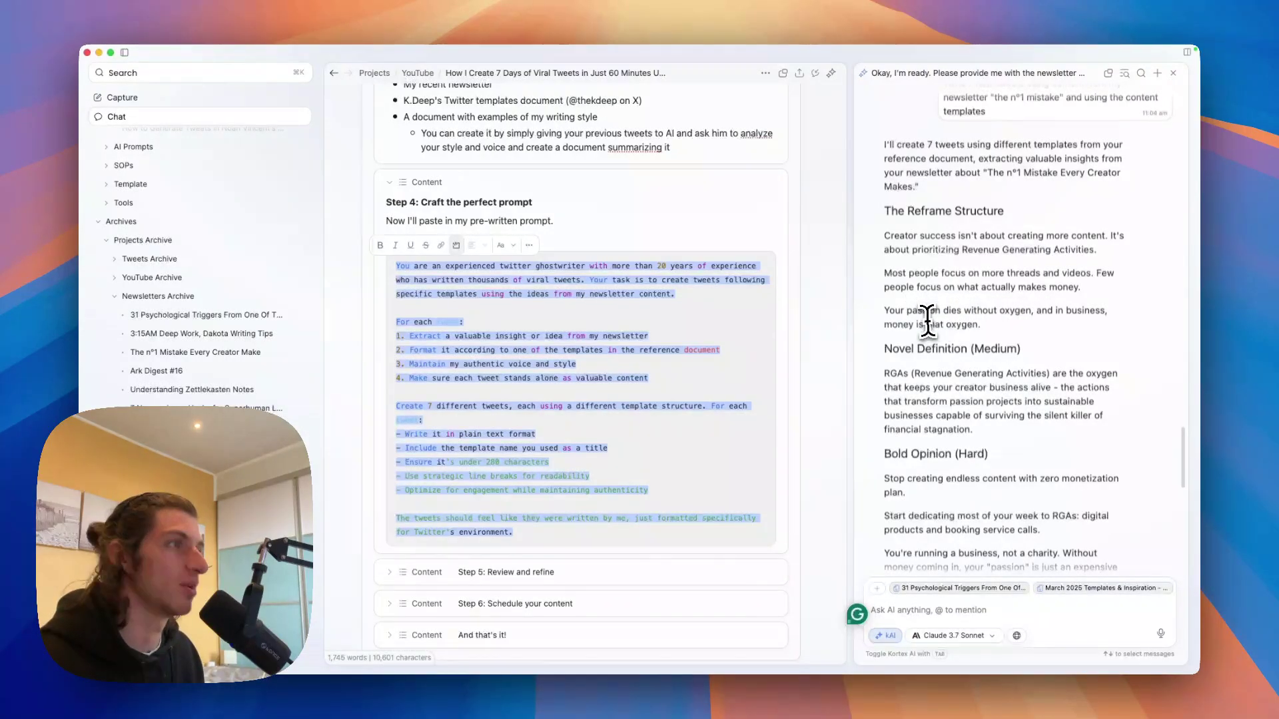
scroll(1032, 321, "down", 2)
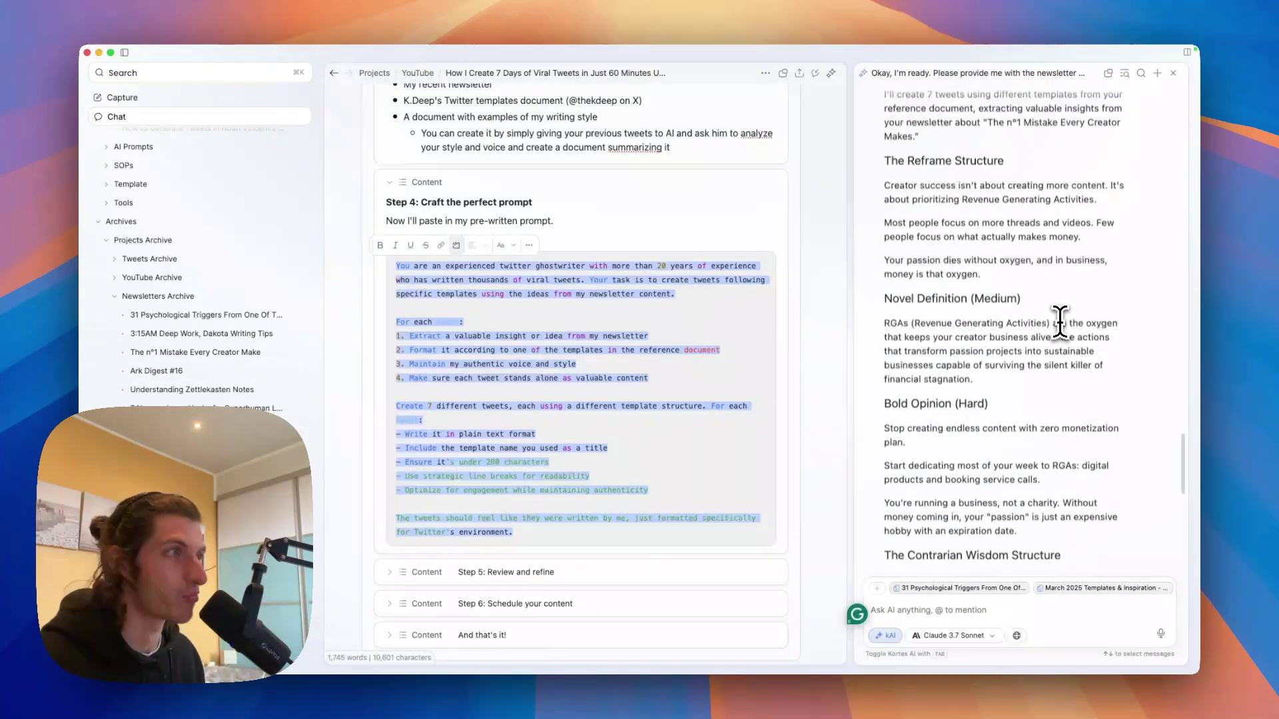
scroll(1032, 313, "down", 10)
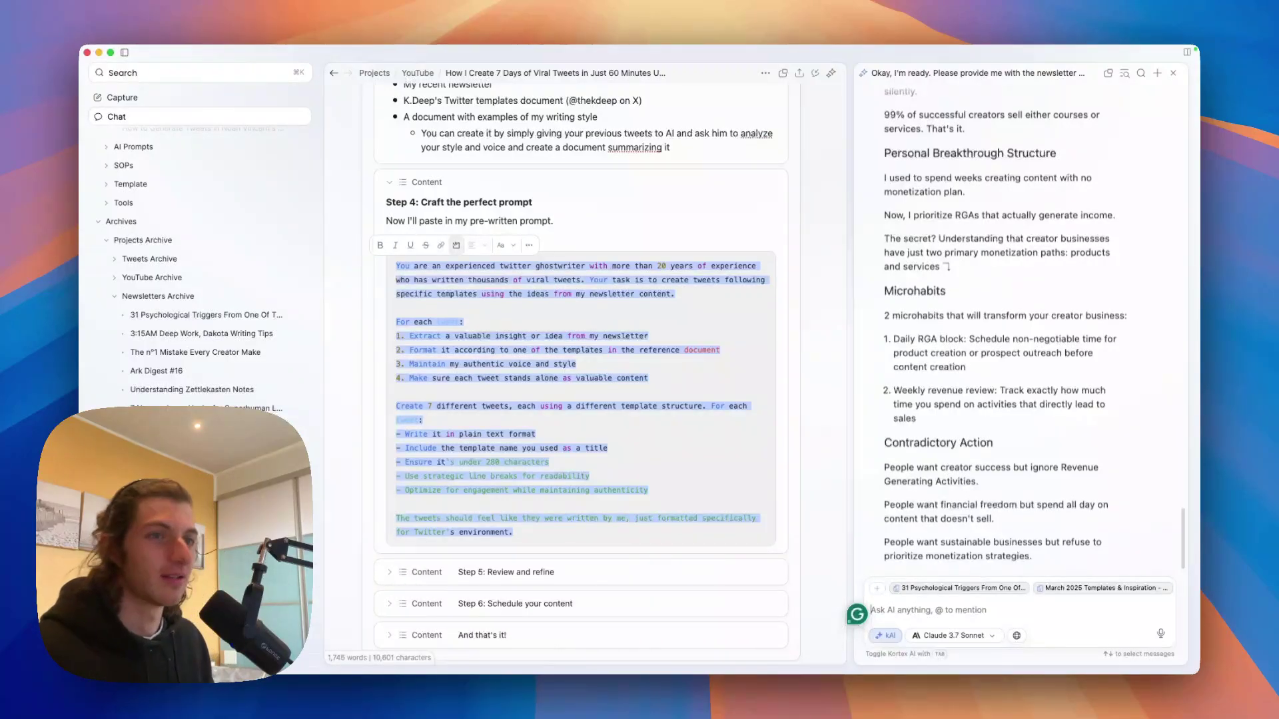
scroll(565, 481, "down", 3)
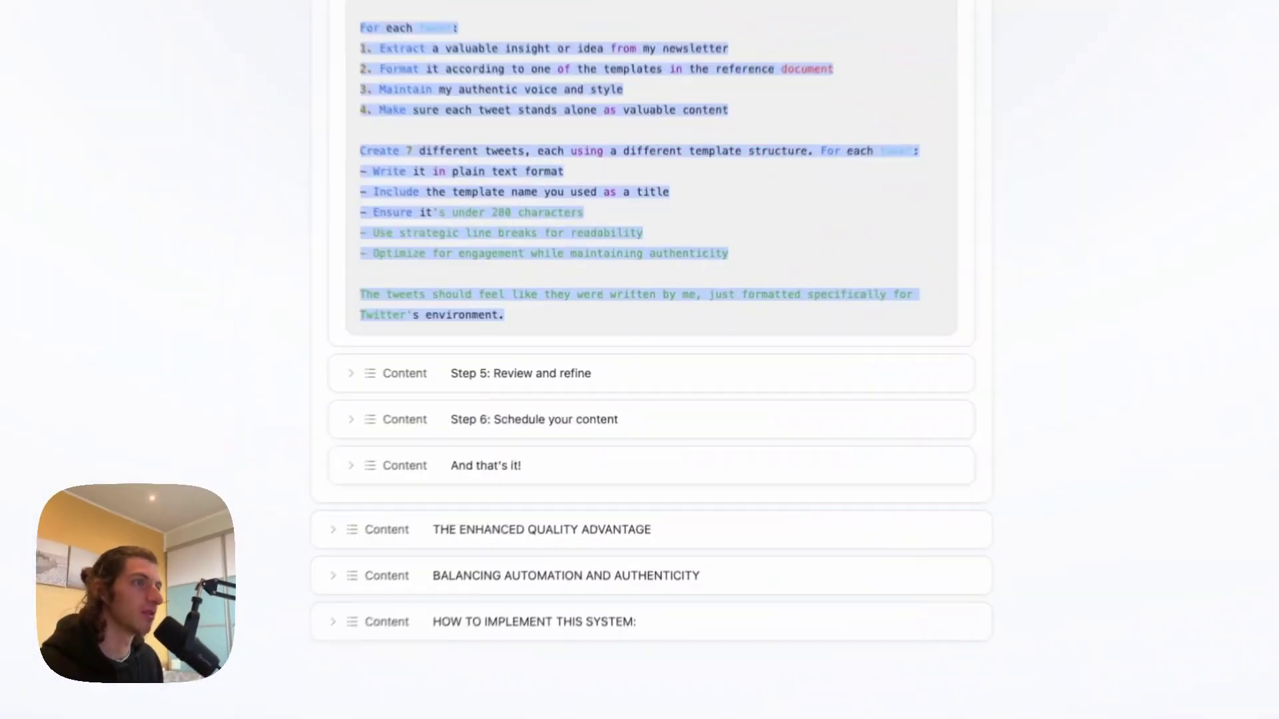
Expand and read the "Step 5: Review and refine", "Step 6: Schedule your content" and "And that's it!" blocks of the script.
left_click(350, 373)
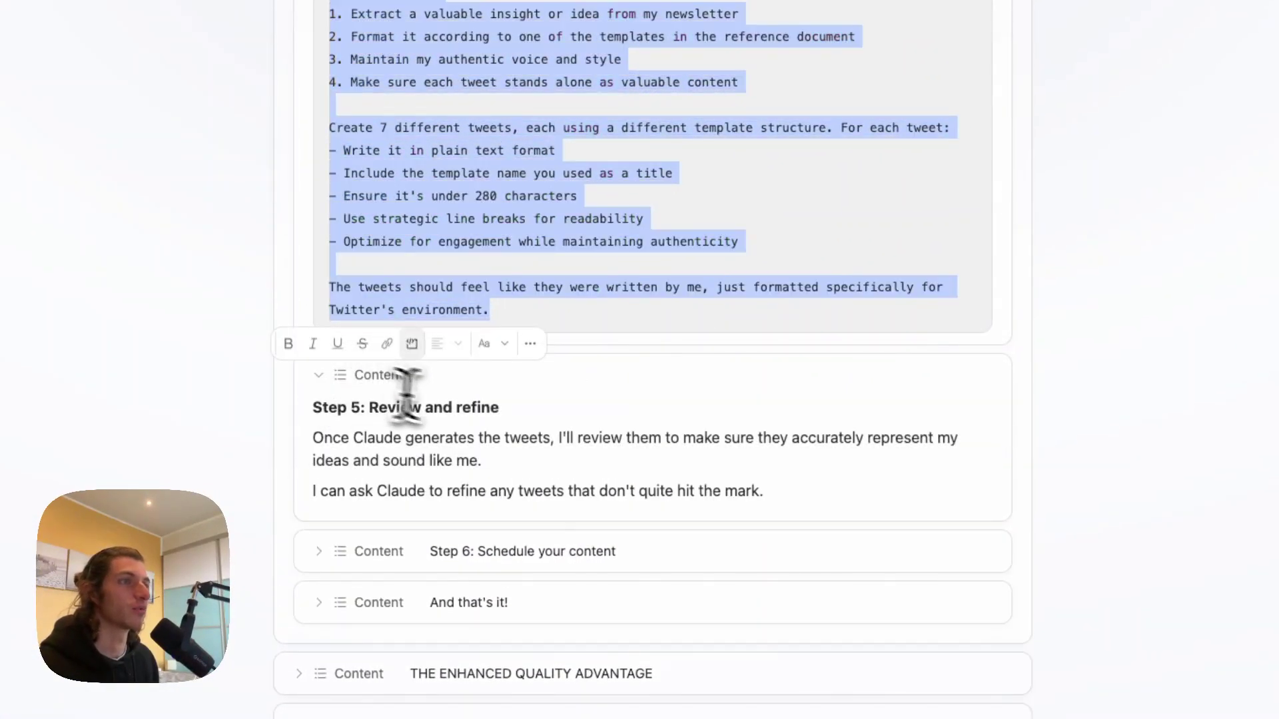
left_click(570, 448)
scroll(643, 433, "down", 1)
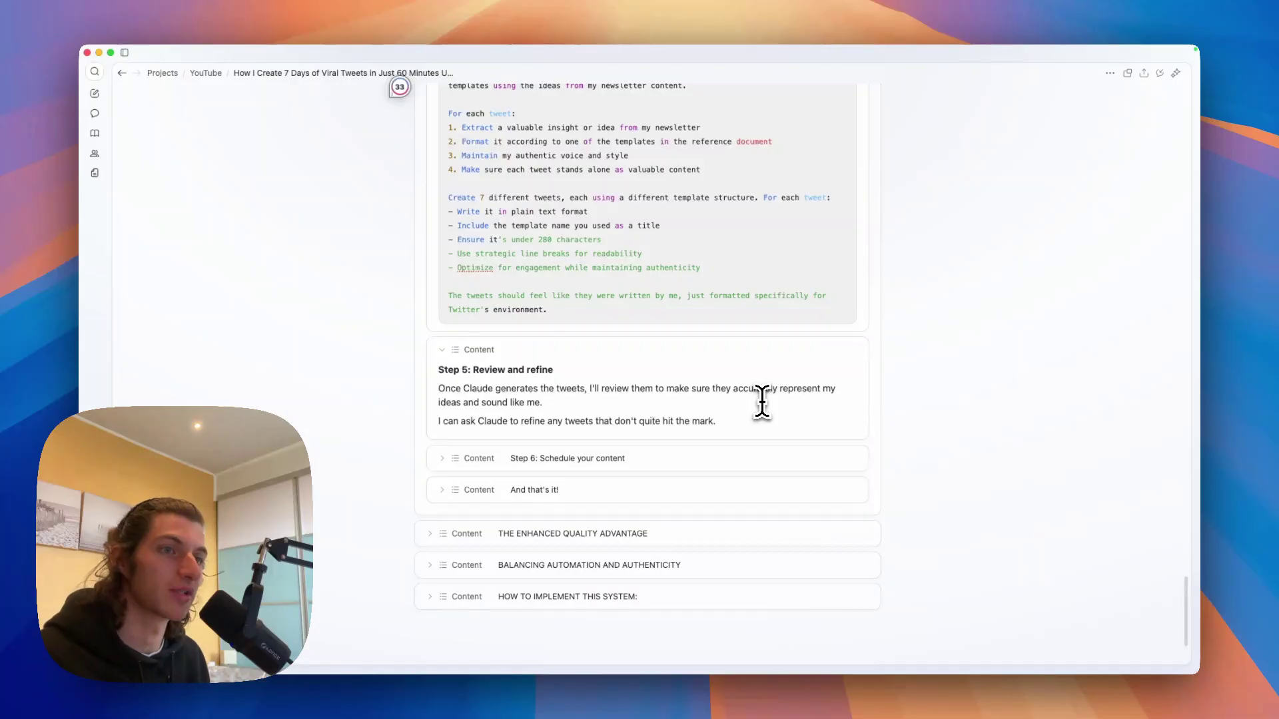
left_click(763, 458)
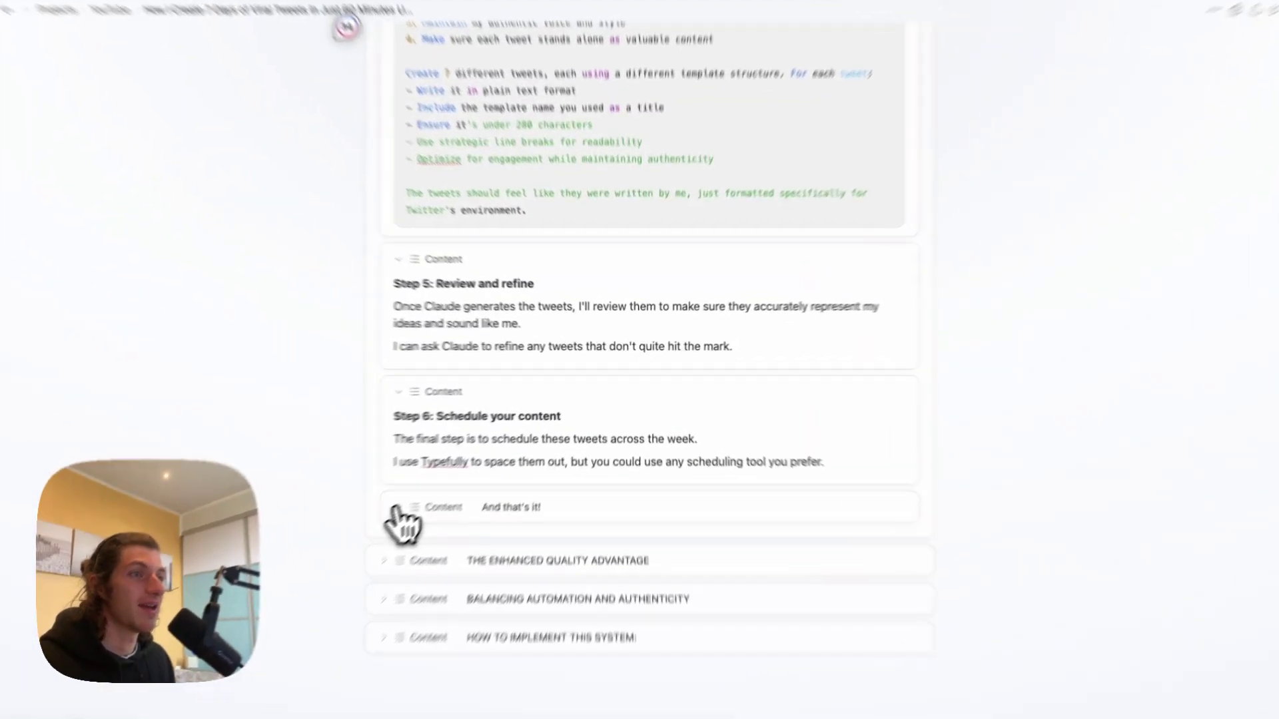
left_click(398, 509)
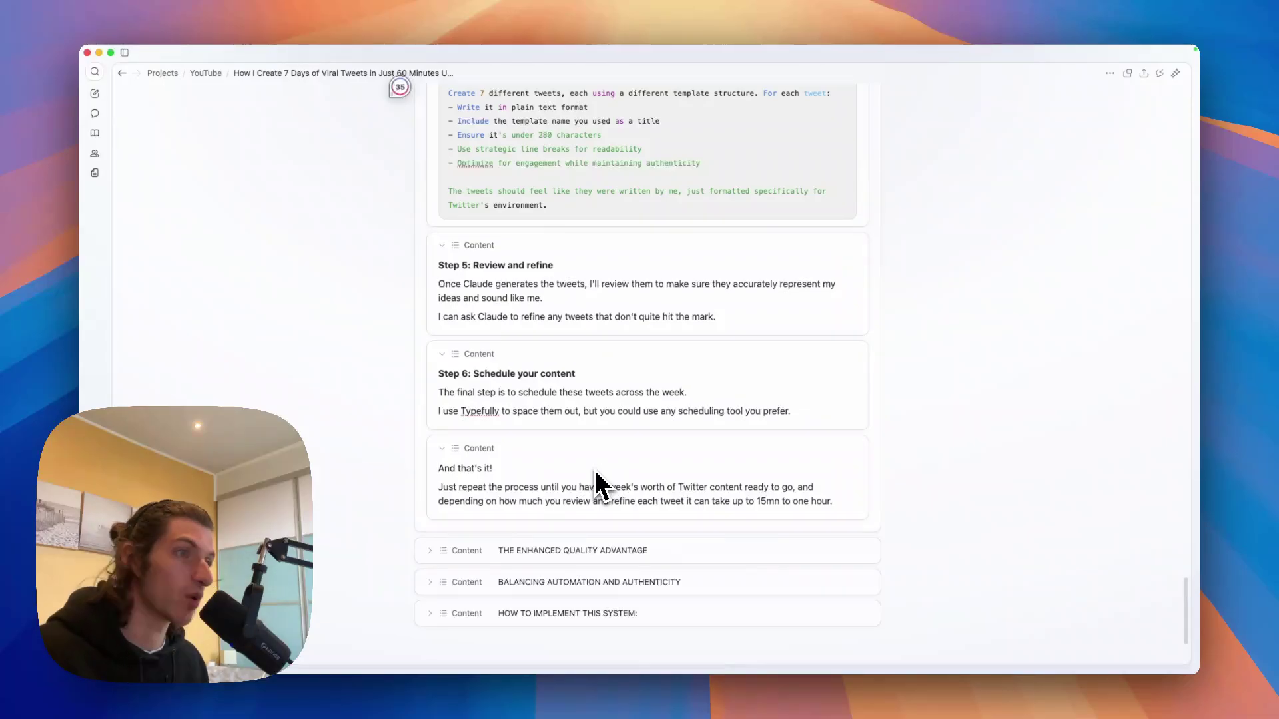
scroll(595, 472, "down", 1)
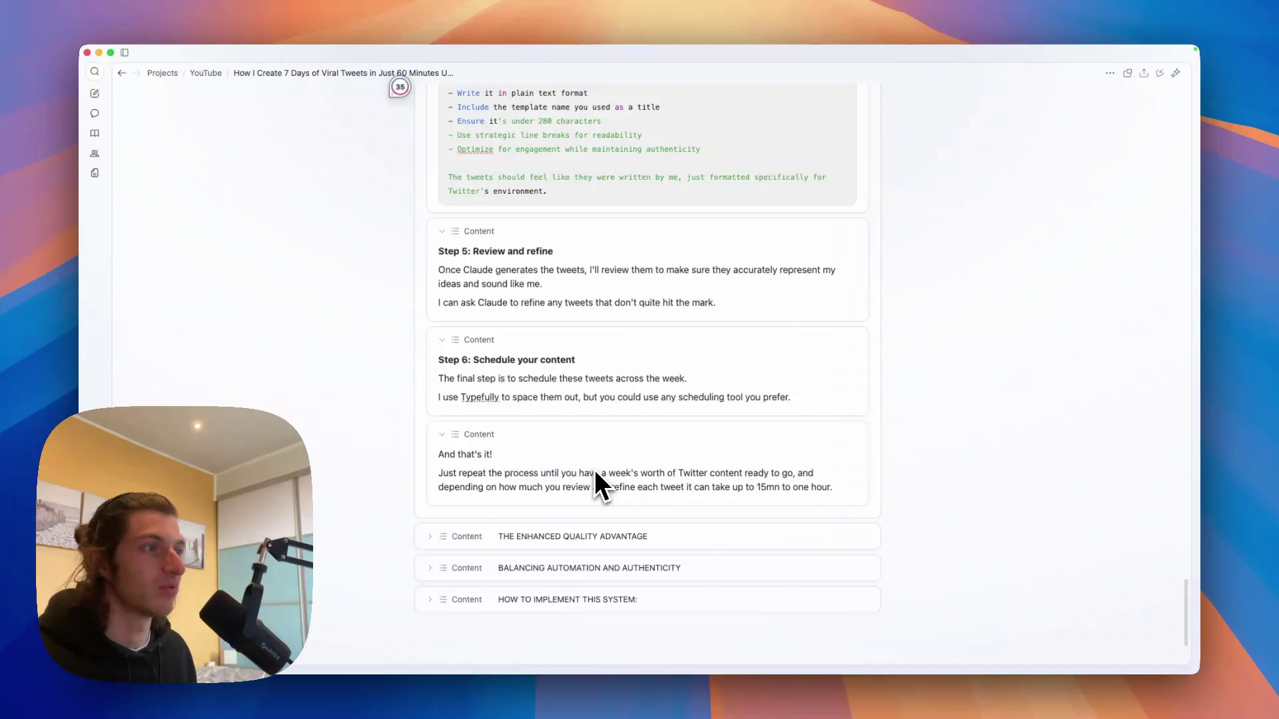
Expand THE ENHANCED QUALITY ADVANTAGE section and read its introduction and the blocks starting with "First" and "Second".
left_click(540, 536)
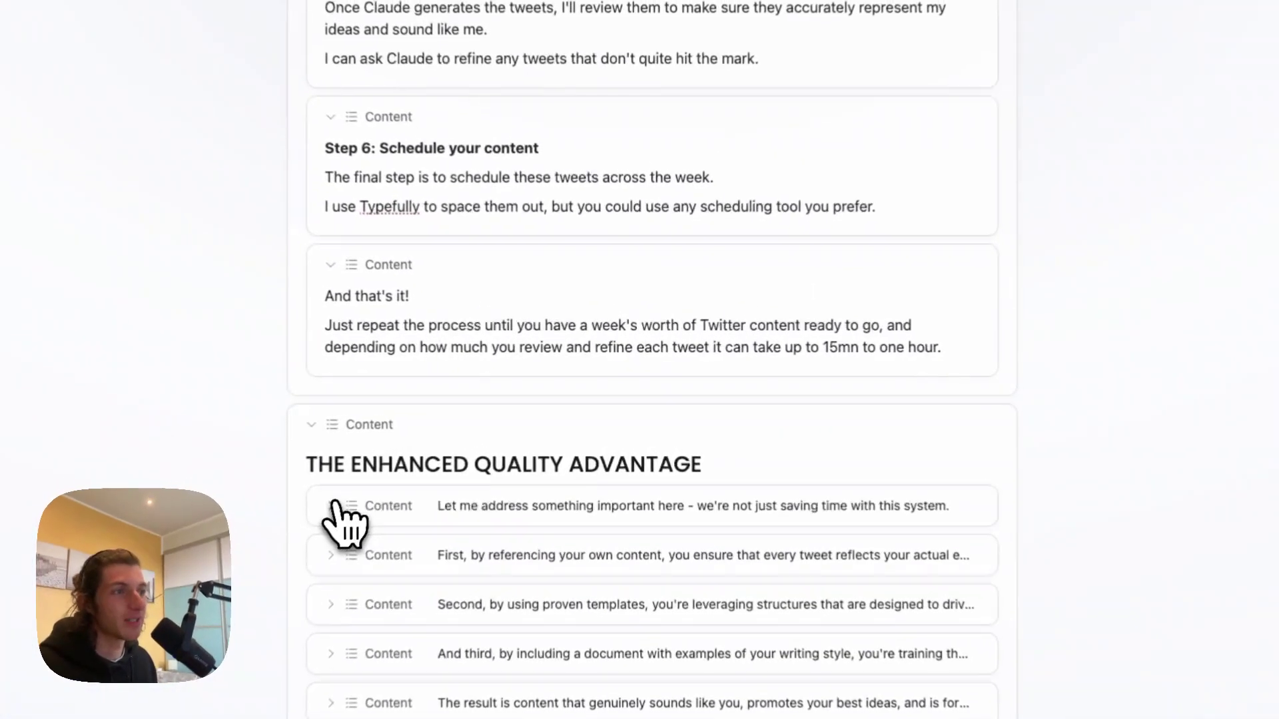
left_click(450, 588)
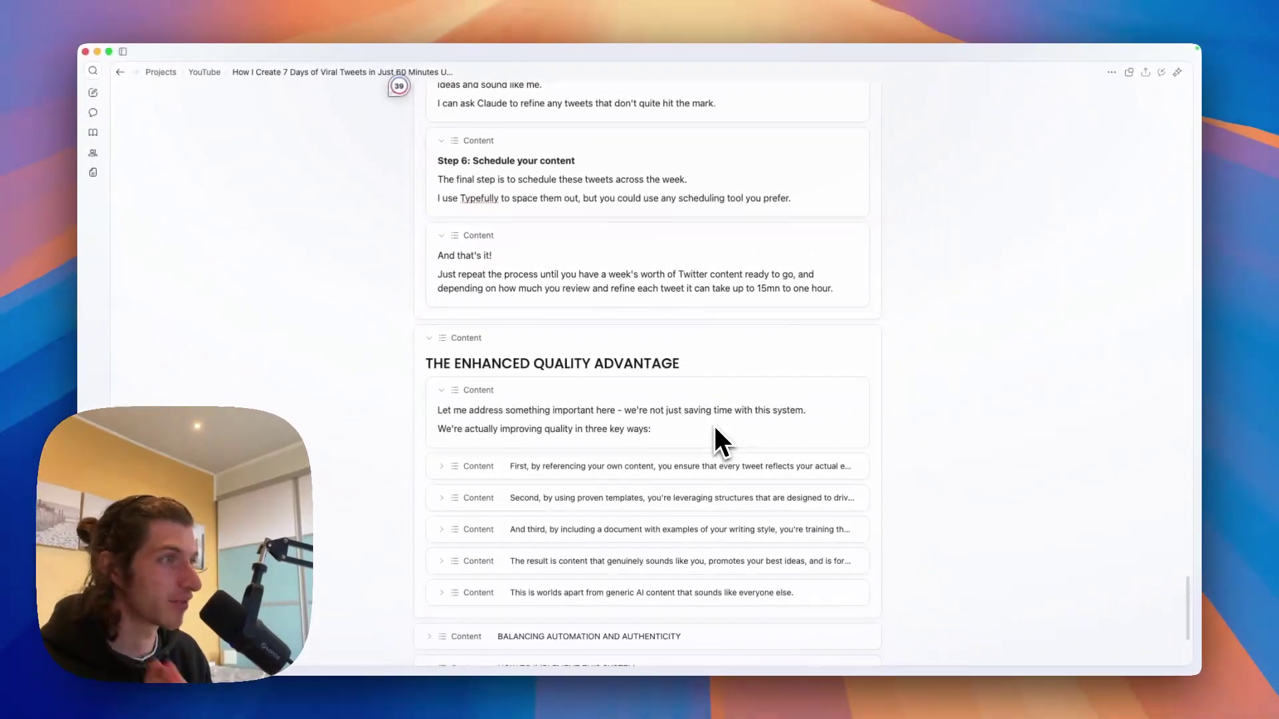
scroll(712, 425, "down", 1)
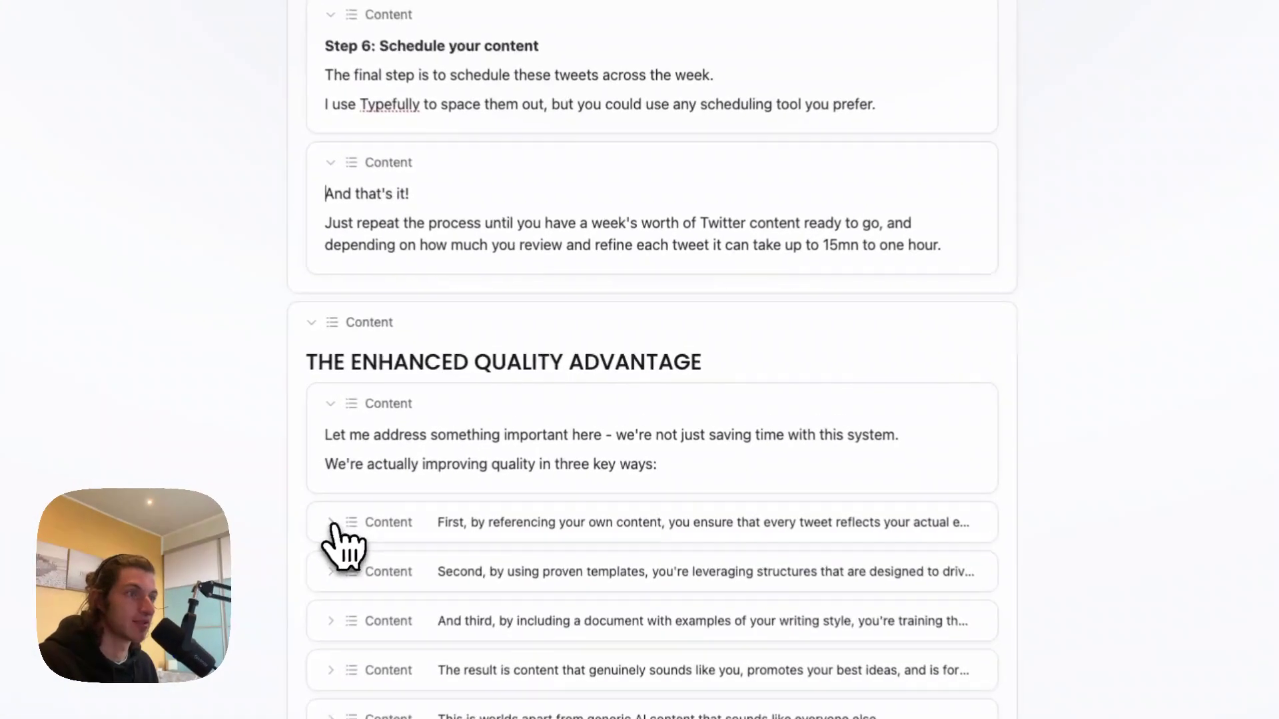
left_click(331, 522)
scroll(270, 553, "down", 3)
scroll(266, 553, "down", 1)
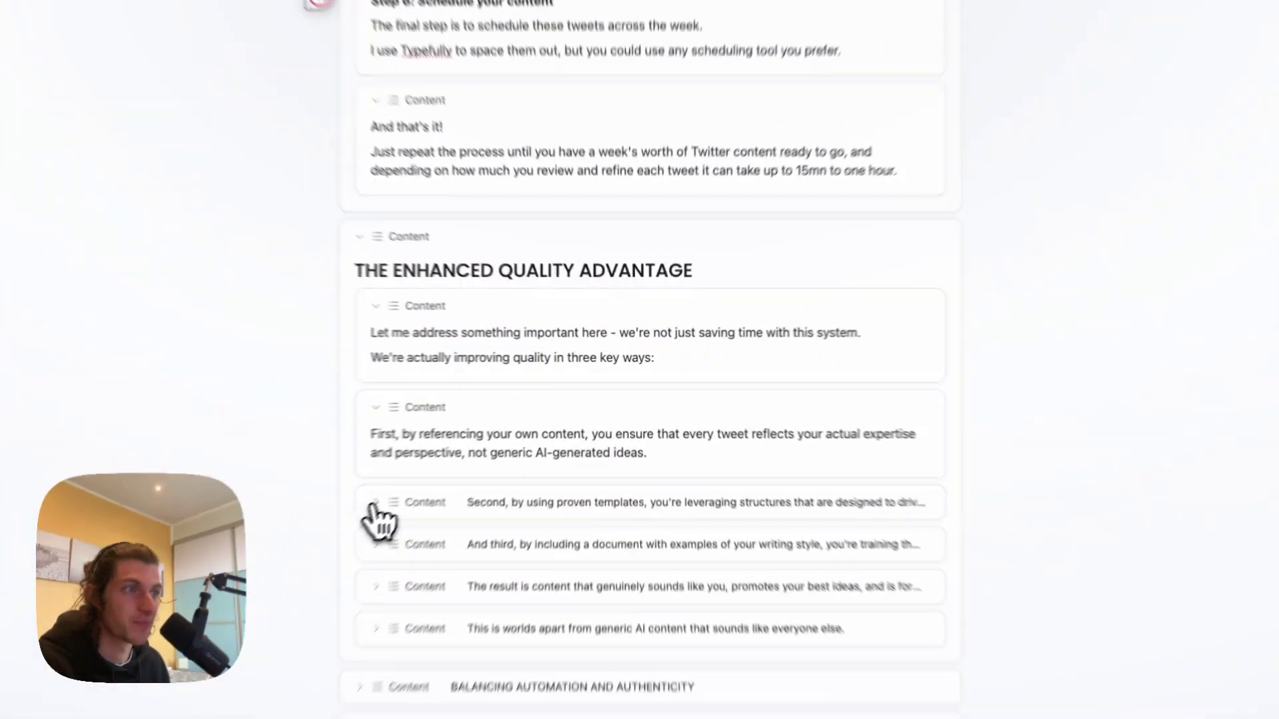
left_click(409, 468)
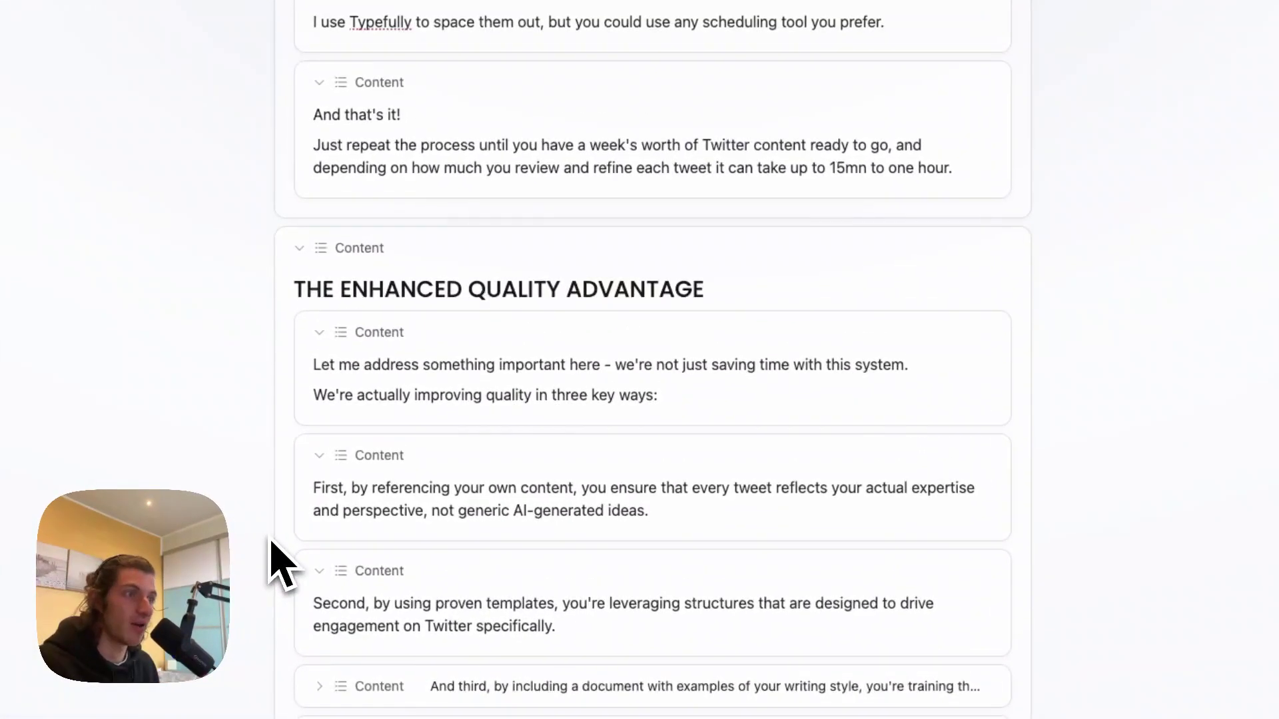
Expand and read the remaining quality advantage blocks, from "And third" to "This is worlds apart from generic AI content".
scroll(271, 541, "down", 2)
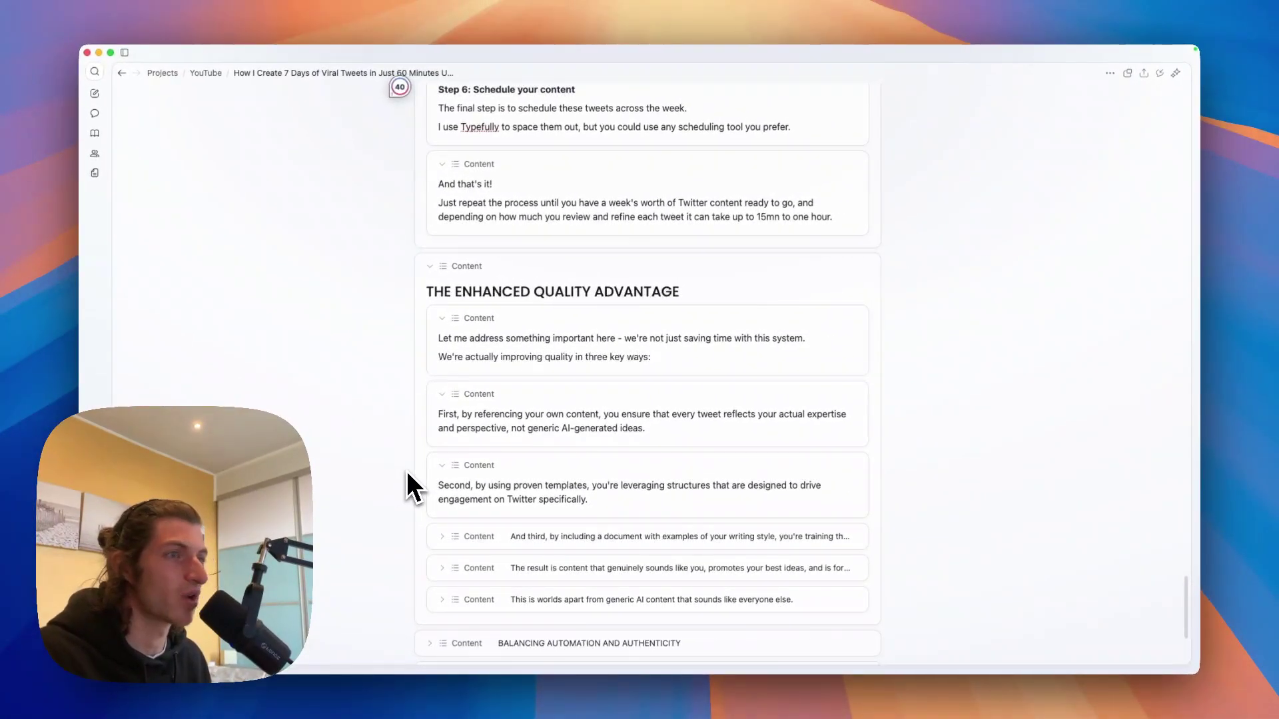
scroll(413, 476, "down", 2)
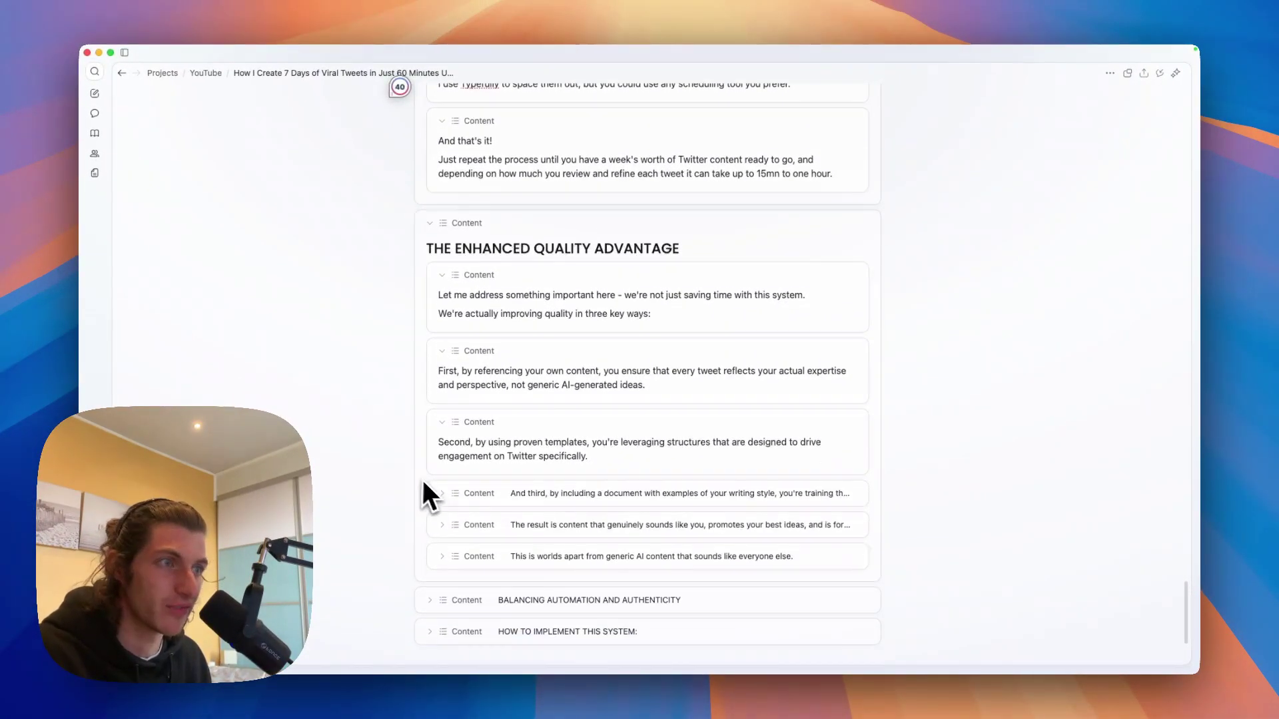
left_click(440, 494)
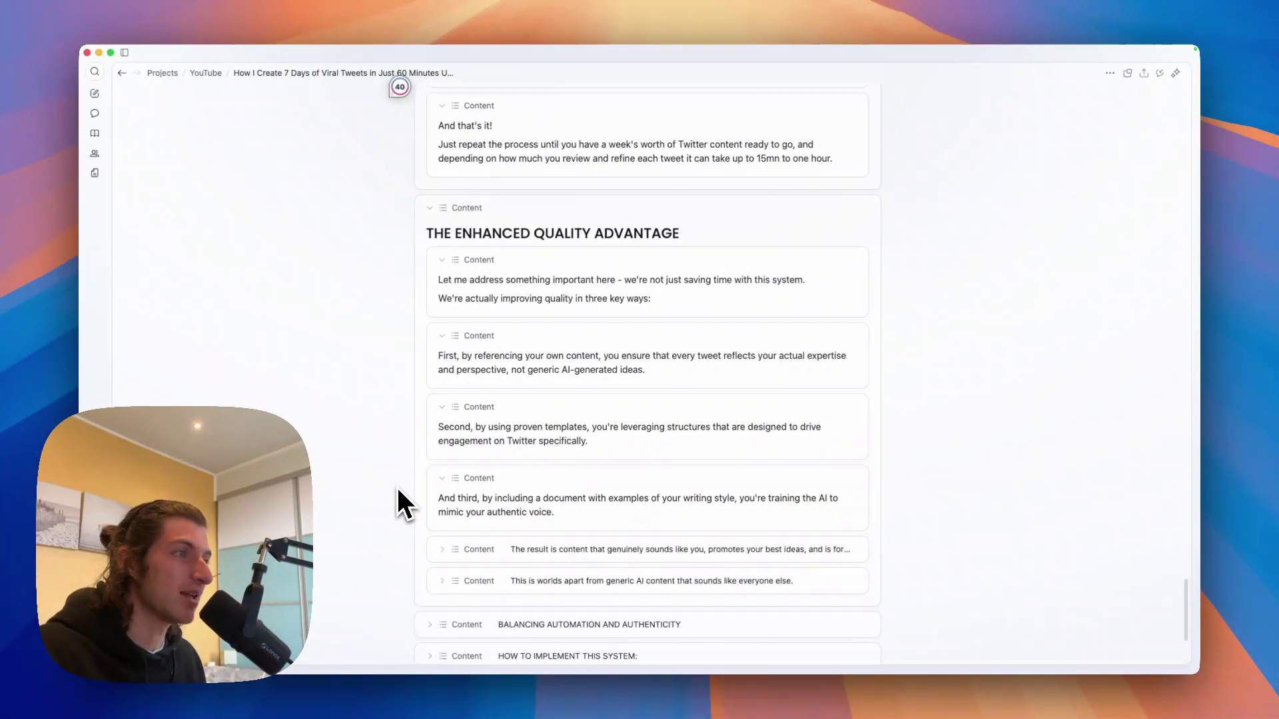
scroll(405, 507, "down", 3)
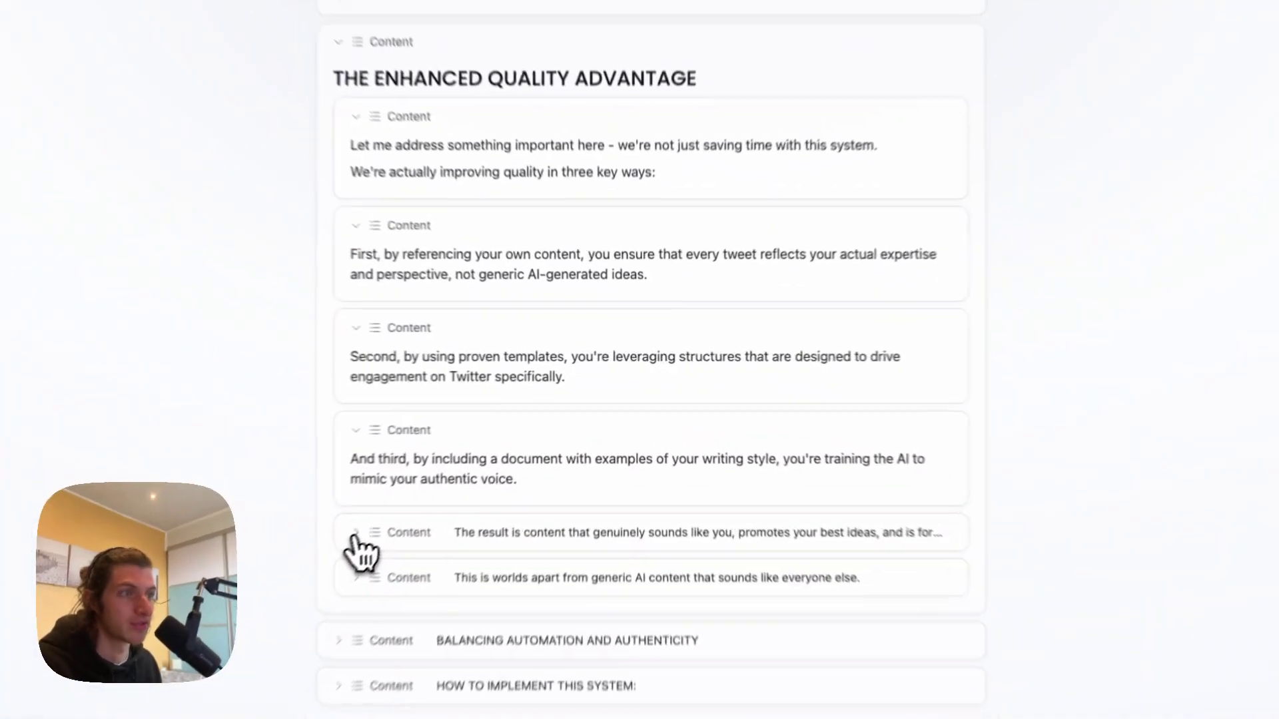
left_click(440, 481)
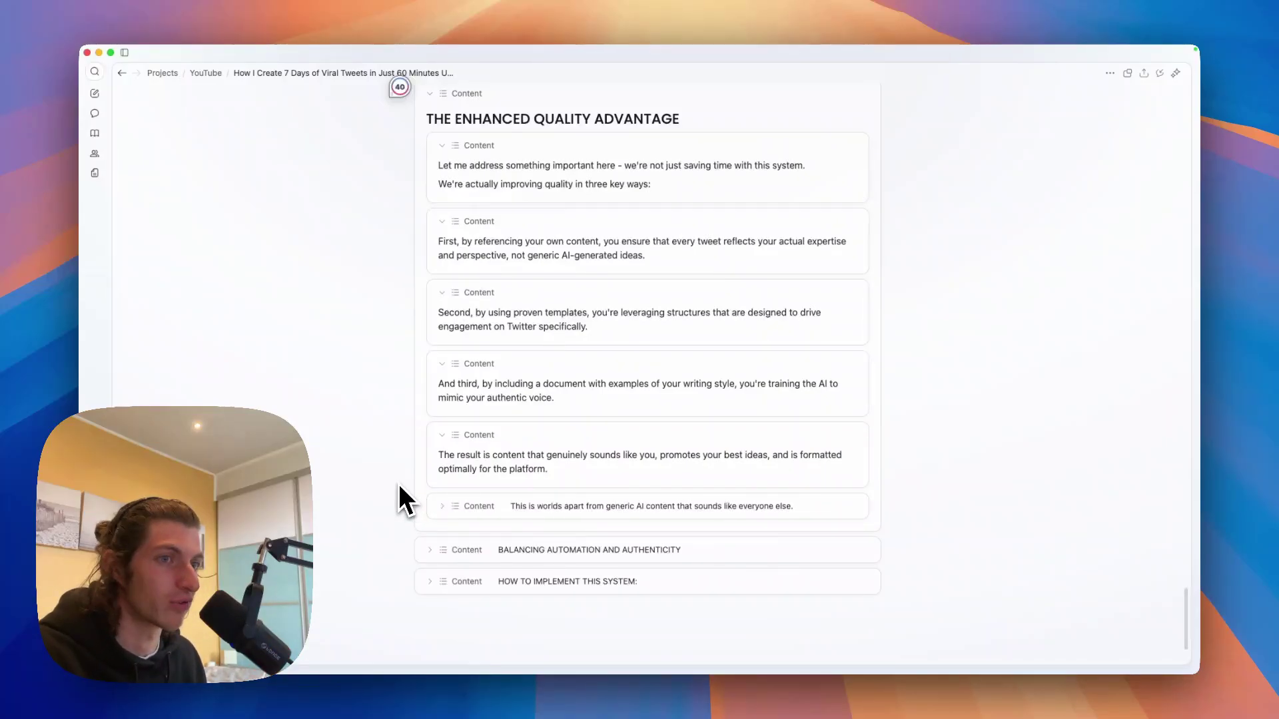
scroll(407, 503, "down", 1)
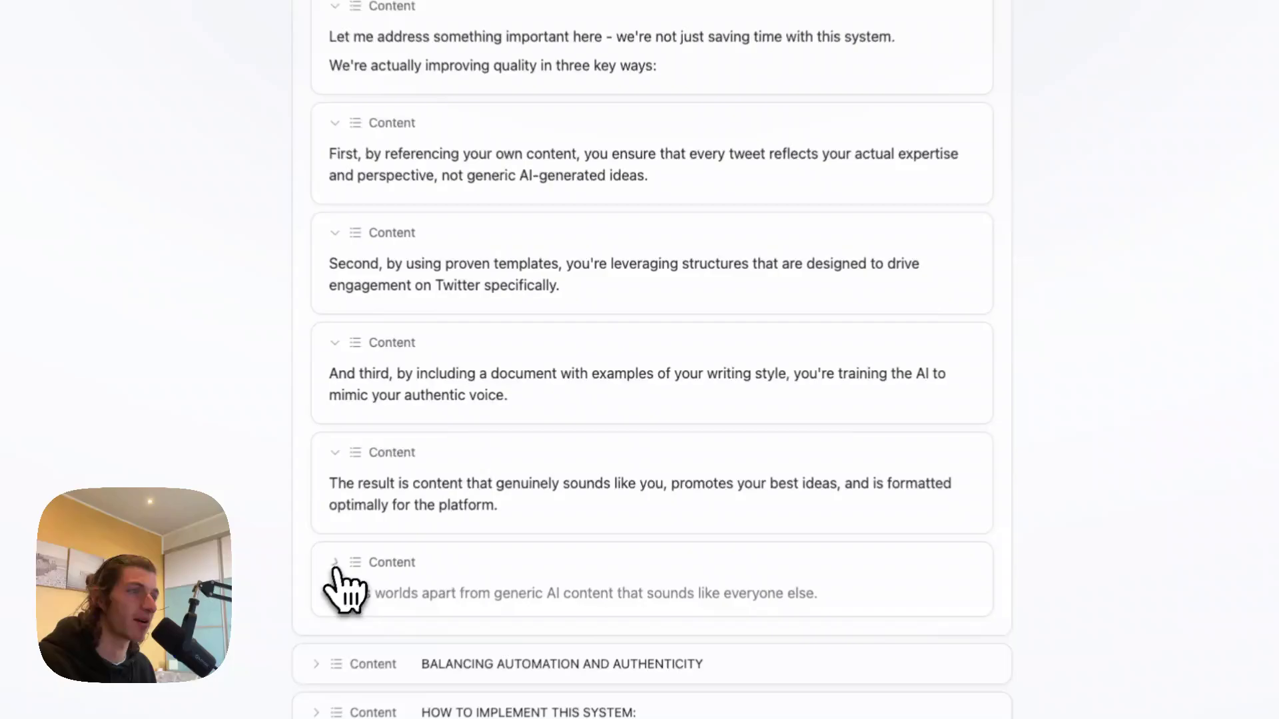
left_click(437, 496)
Expand the BALANCING AUTOMATION AND AUTHENTICITY section and read its first two blocks, on full automation and on maintaining consistency.
scroll(392, 533, "down", 2)
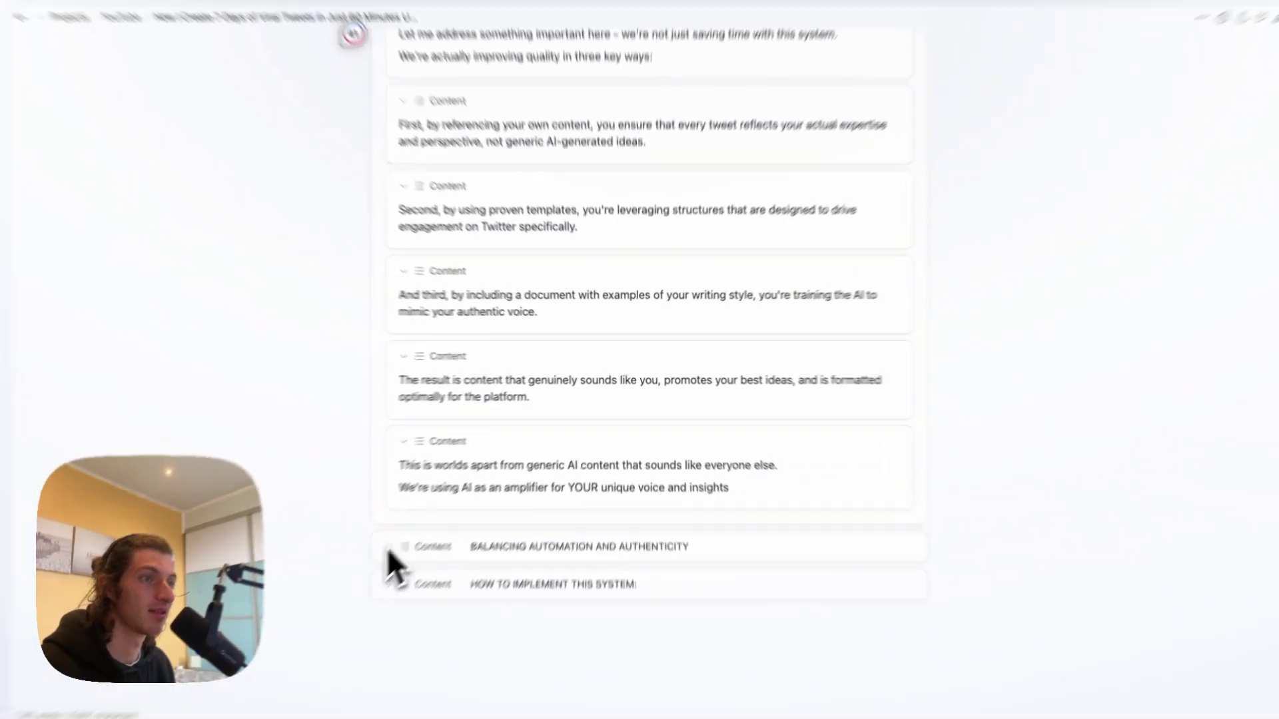
left_click(429, 516)
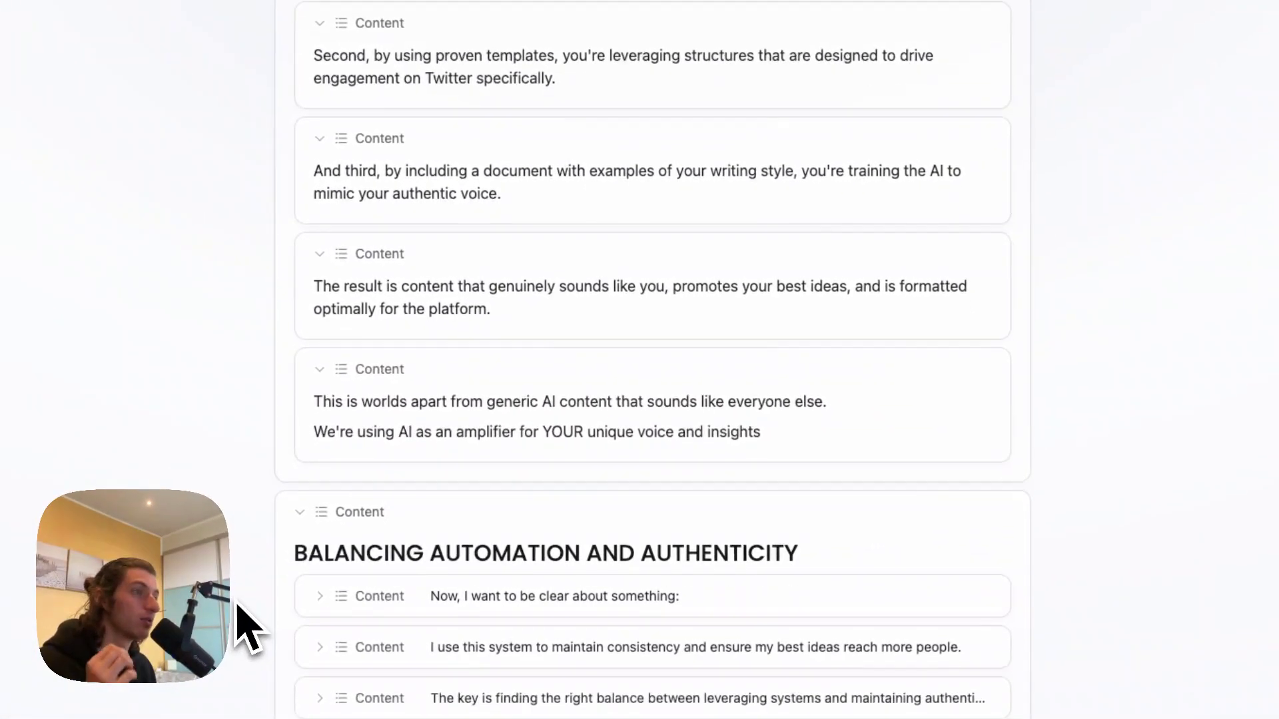
scroll(260, 600, "down", 3)
left_click(319, 475)
scroll(286, 496, "down", 2)
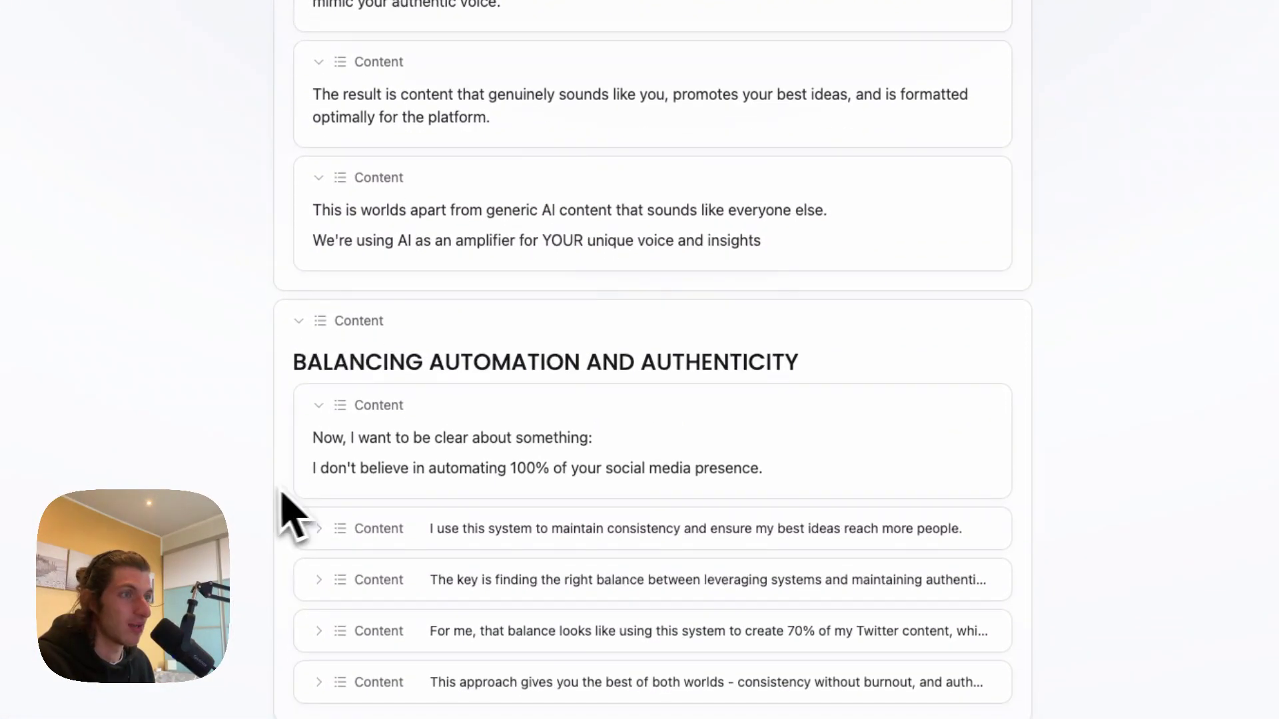
scroll(283, 496, "down", 1)
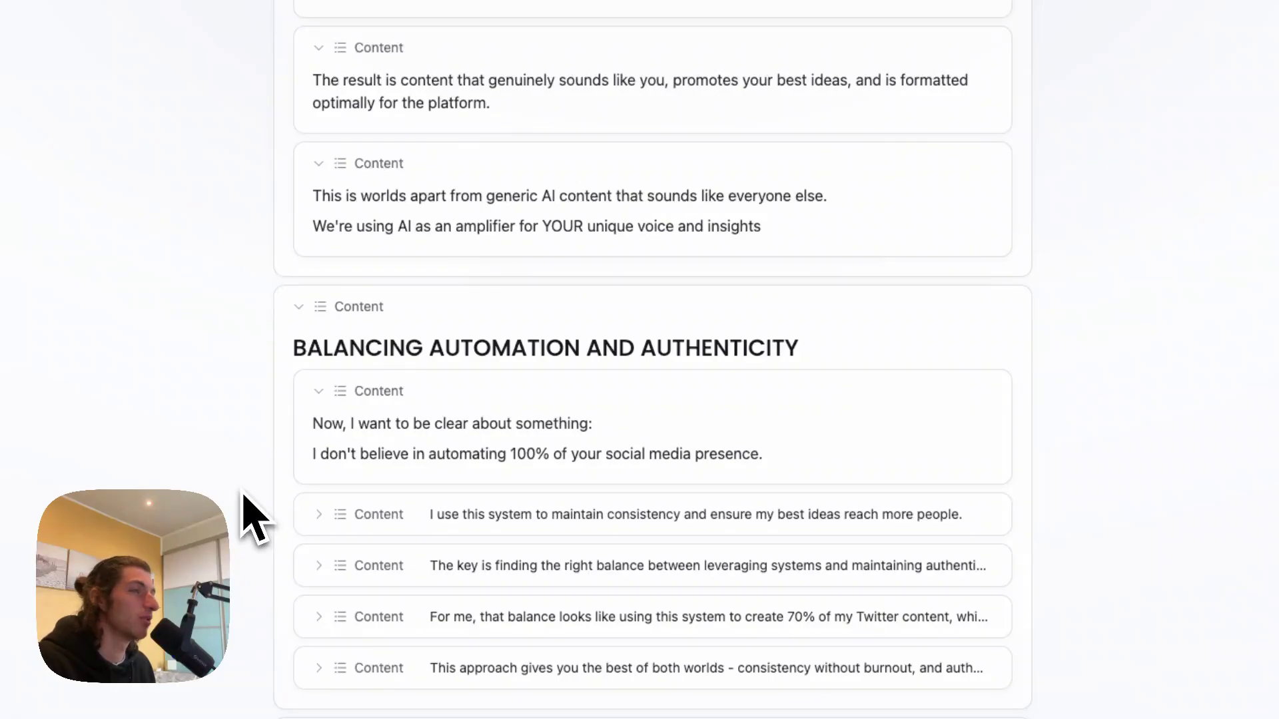
left_click(319, 515)
scroll(273, 539, "down", 2)
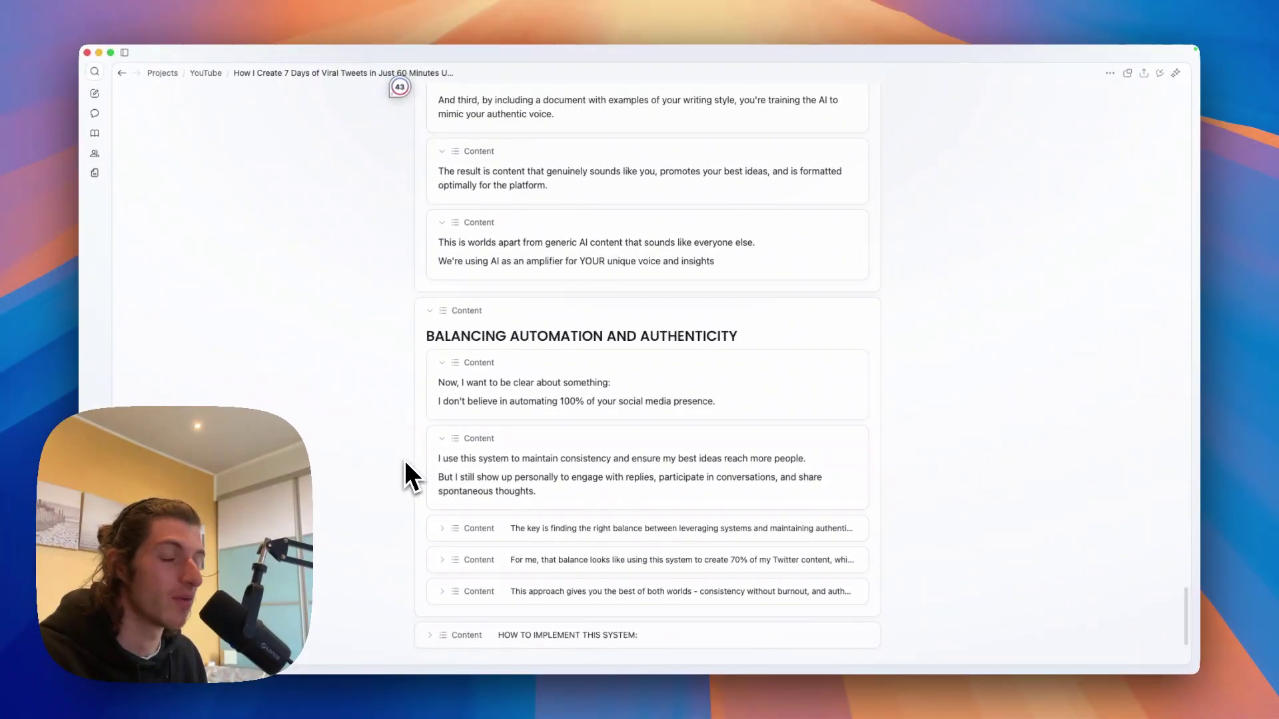
scroll(408, 476, "down", 1)
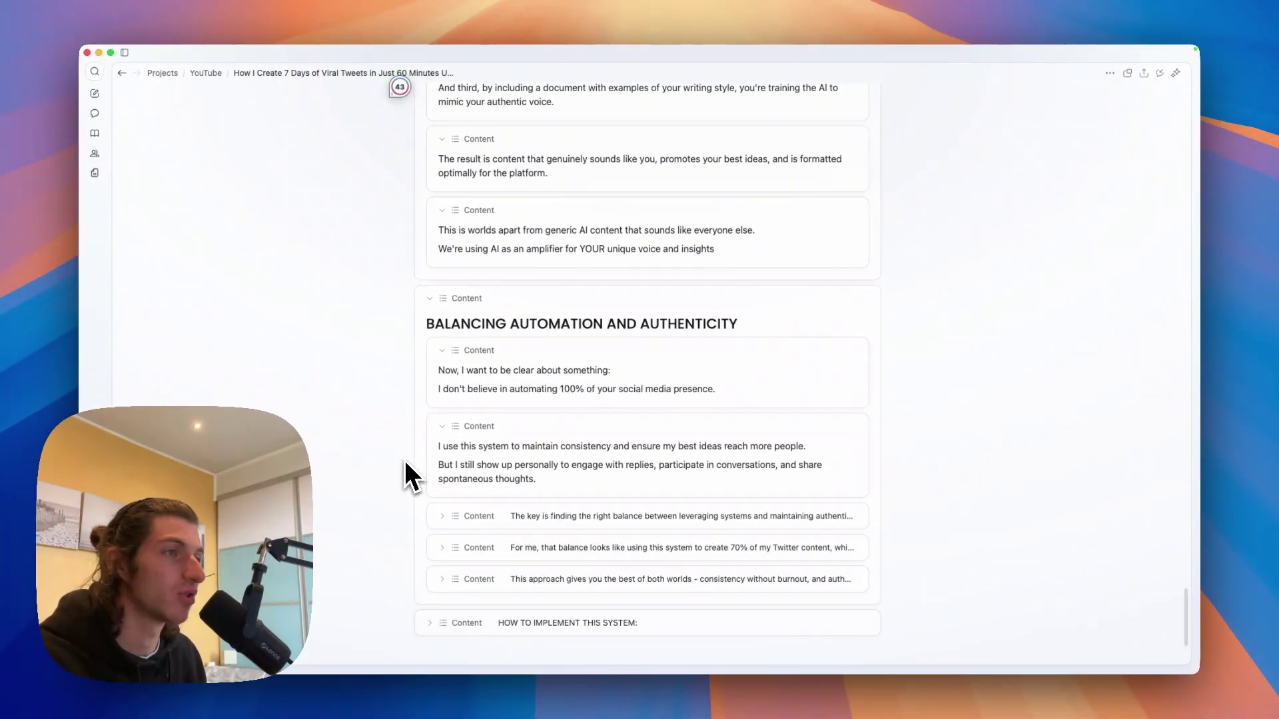
scroll(408, 476, "down", 1)
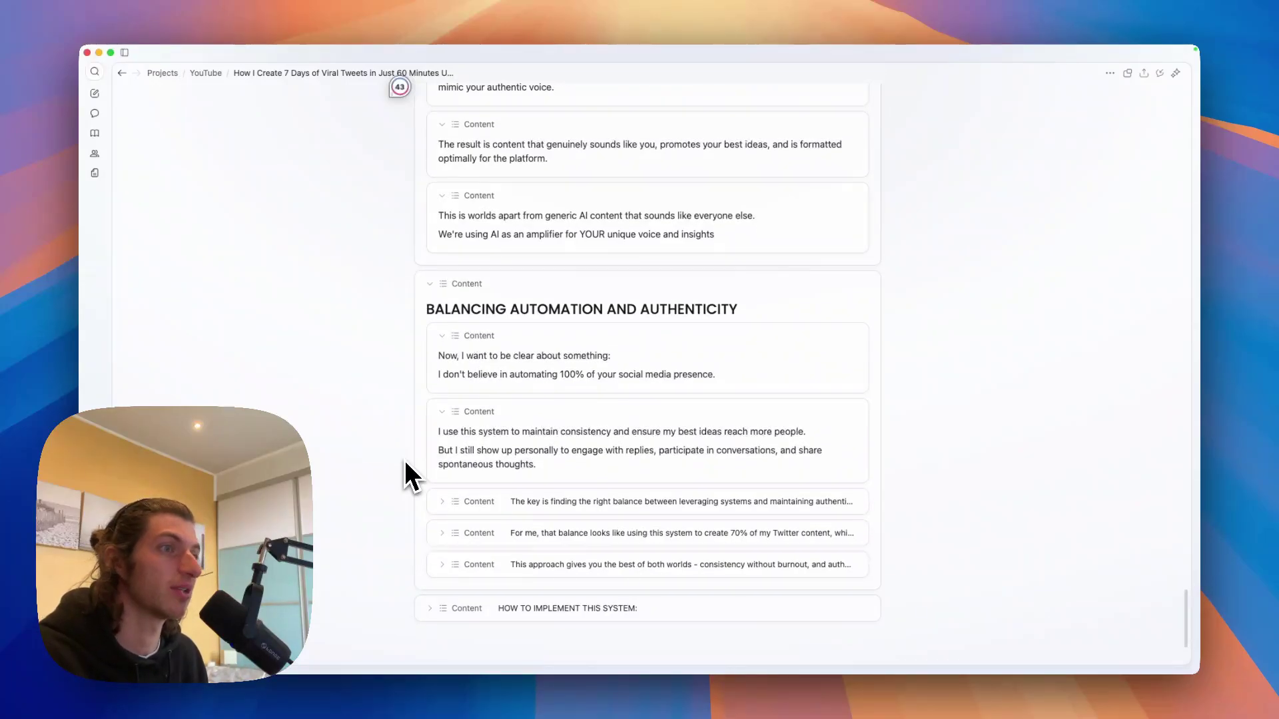
Expand and read the remaining BALANCING AUTOMATION AND AUTHENTICITY blocks, from "The key is finding the right balance" to "This approach gives you the best of both worlds".
scroll(408, 476, "down", 3)
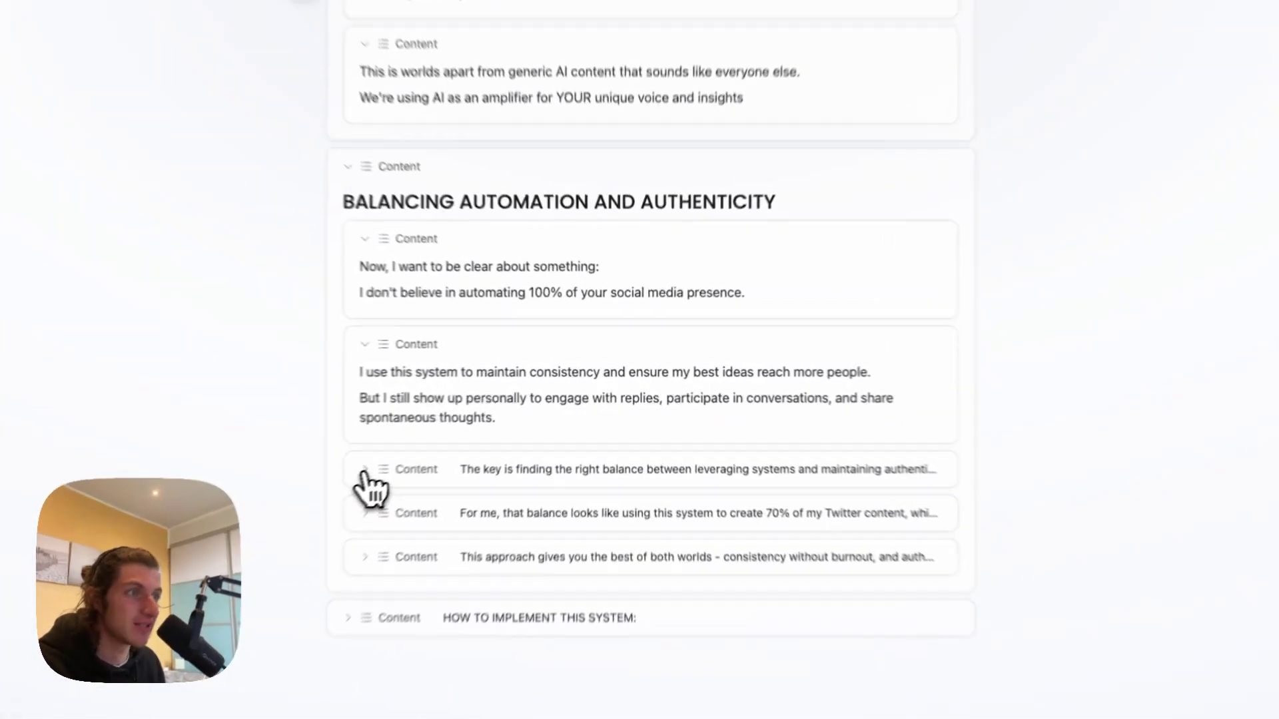
left_click(441, 439)
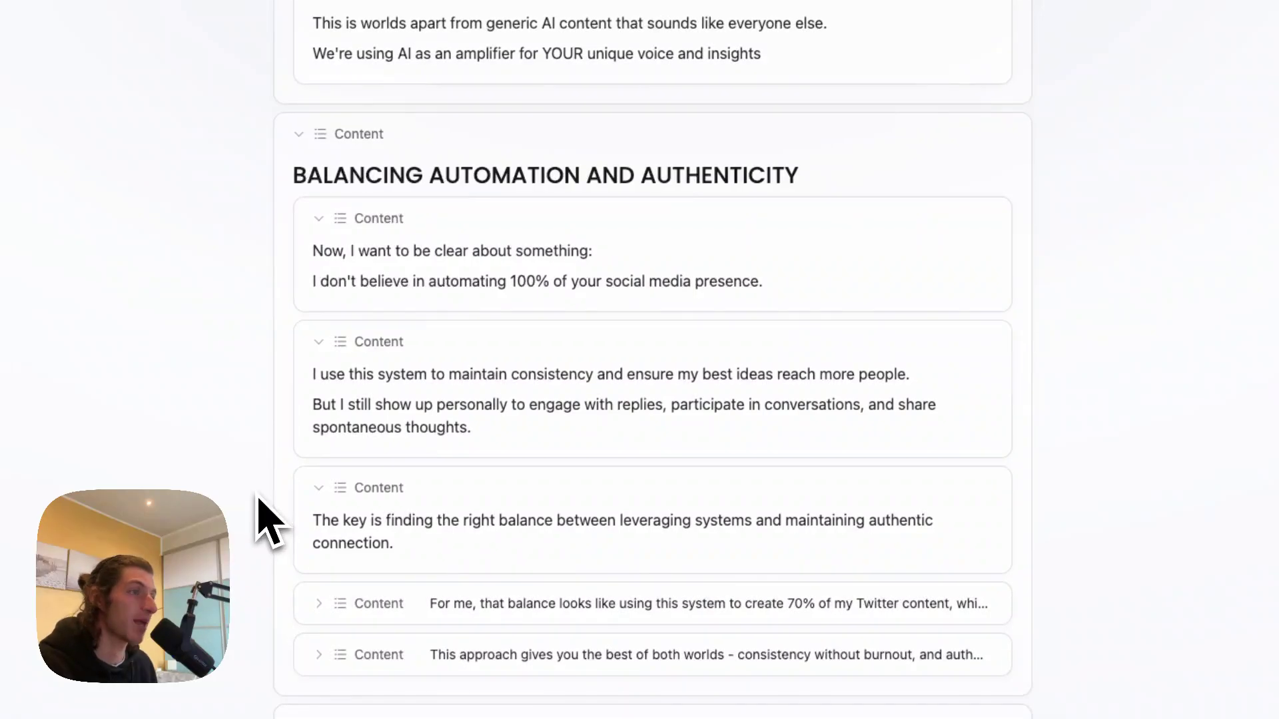
scroll(263, 516, "down", 1)
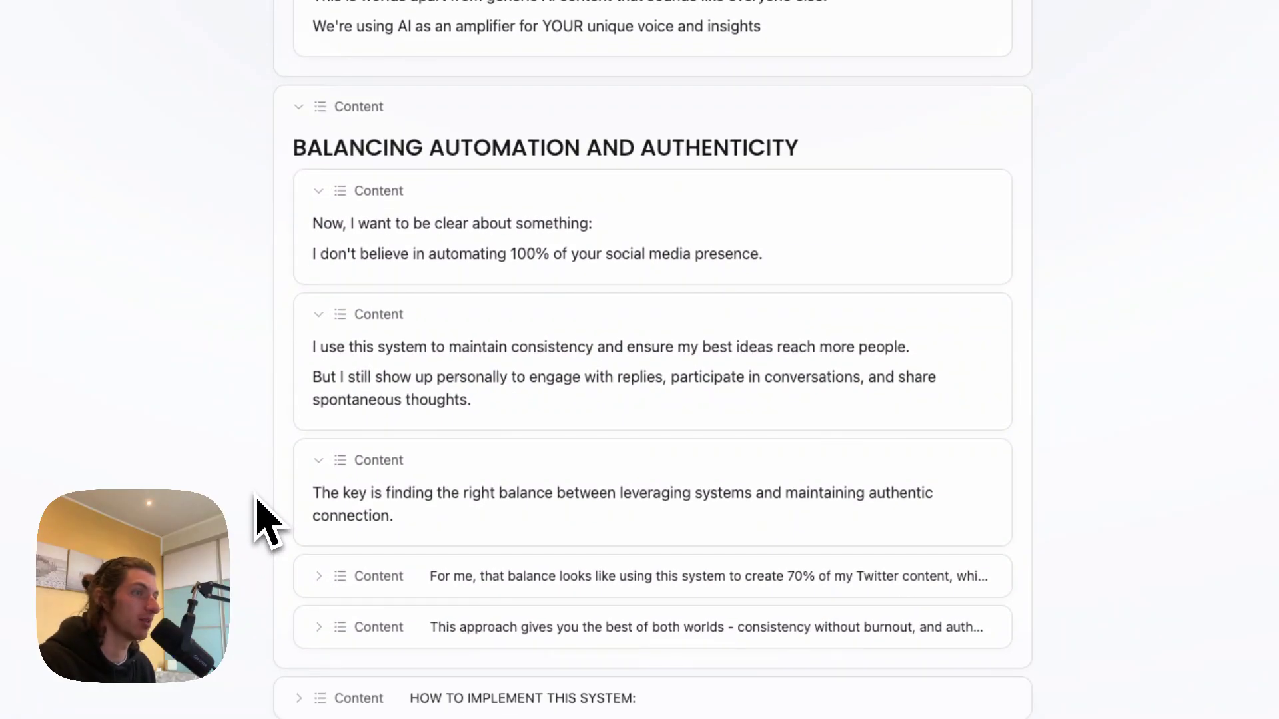
left_click(321, 574)
scroll(271, 590, "down", 5)
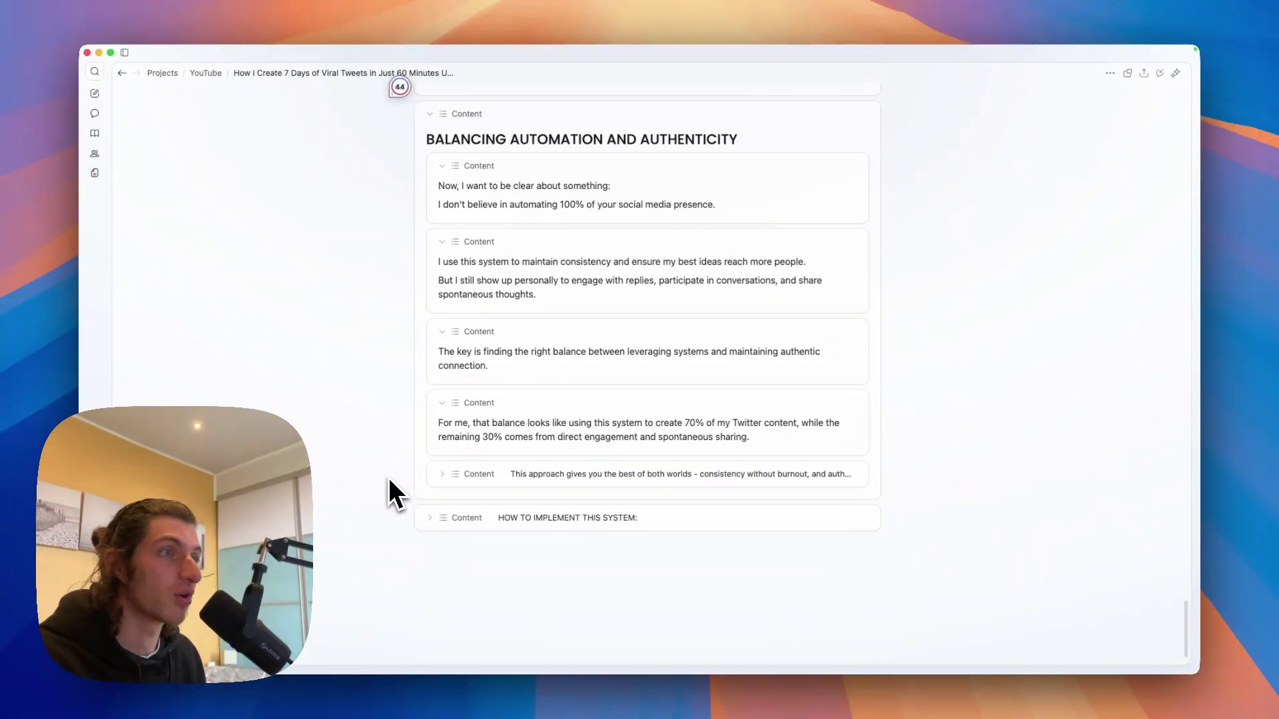
left_click(440, 476)
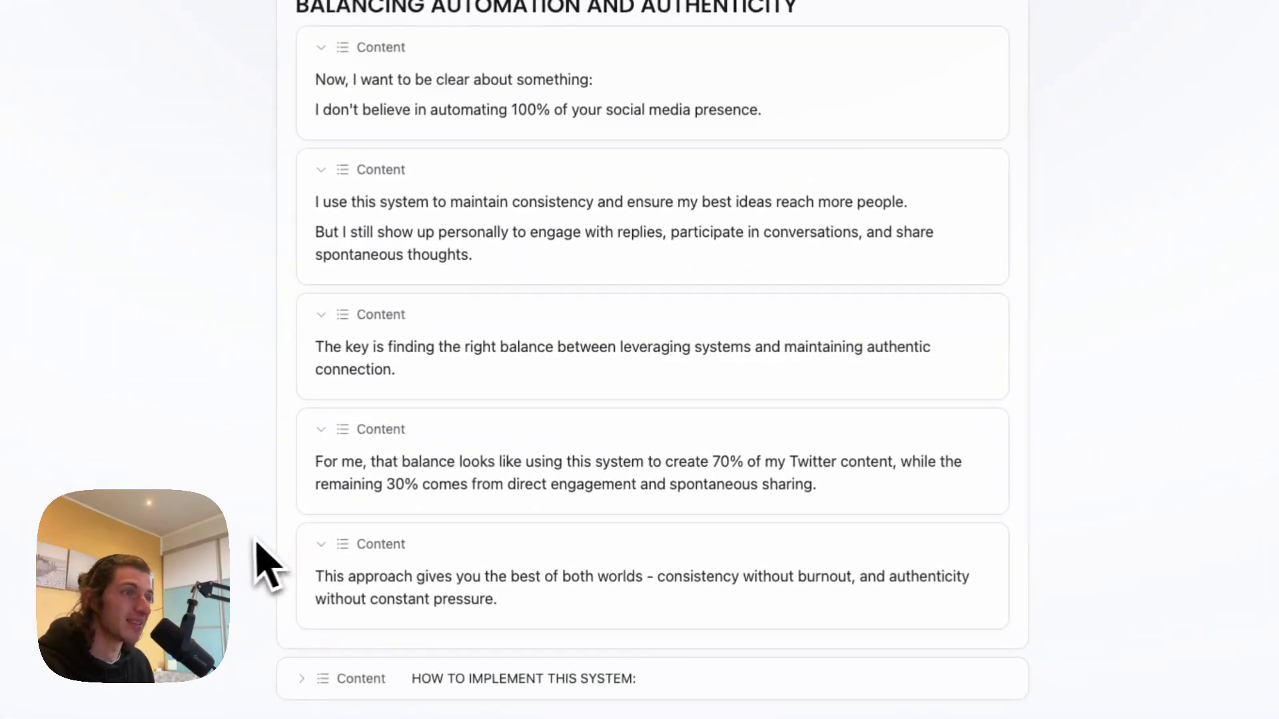
scroll(267, 566, "down", 2)
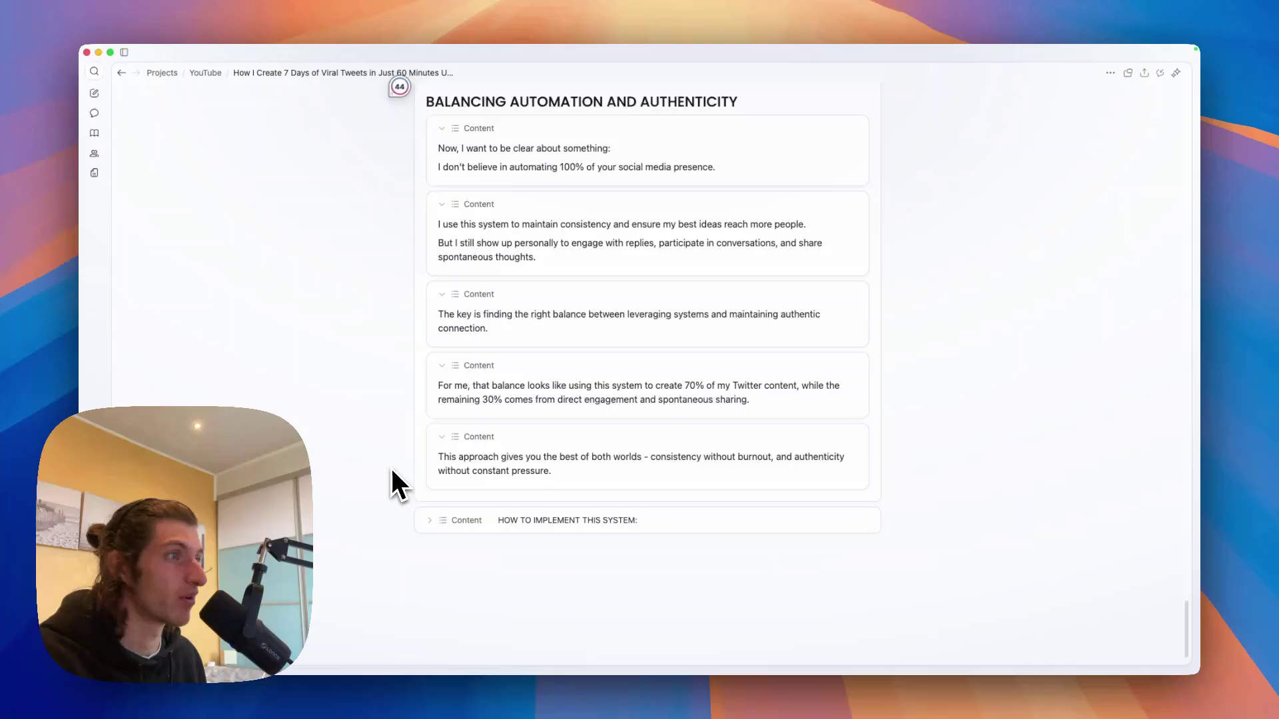
Expand the HOW TO IMPLEMENT THIS SYSTEM section and read its first block, on the templates, prompts and workflows in Noah's Ark Bank.
scroll(392, 469, "down", 2)
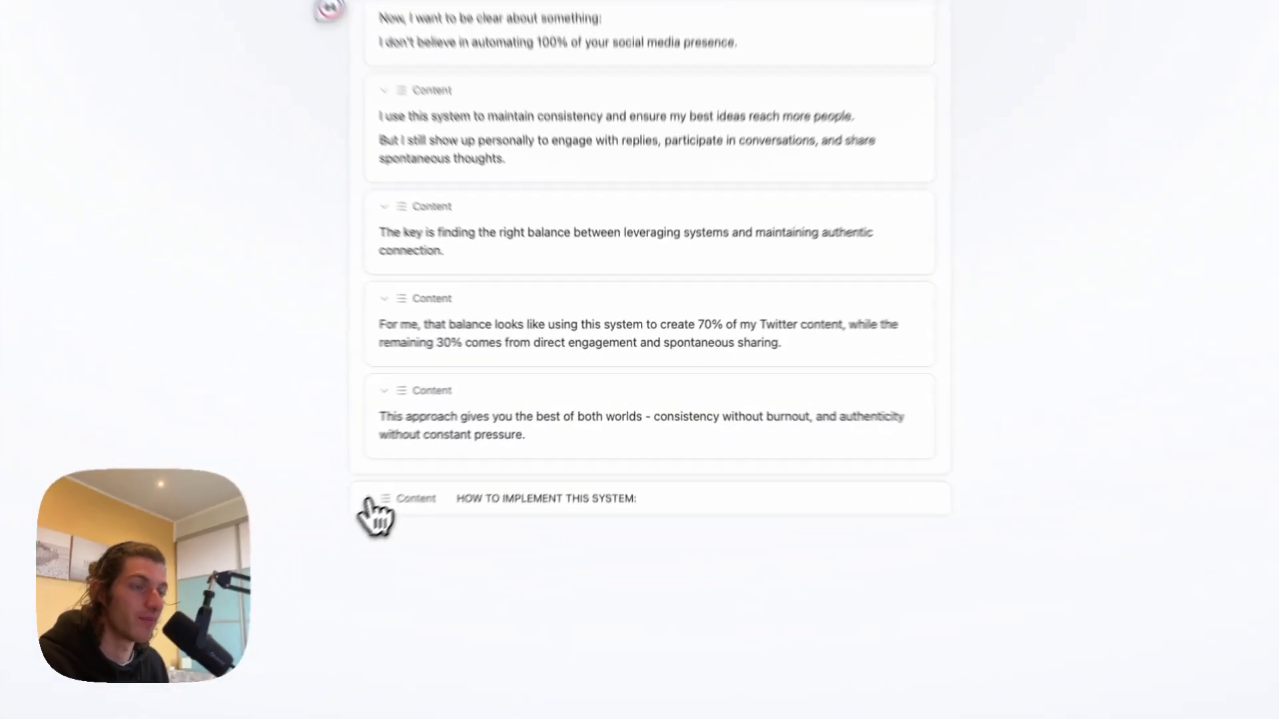
left_click(368, 499)
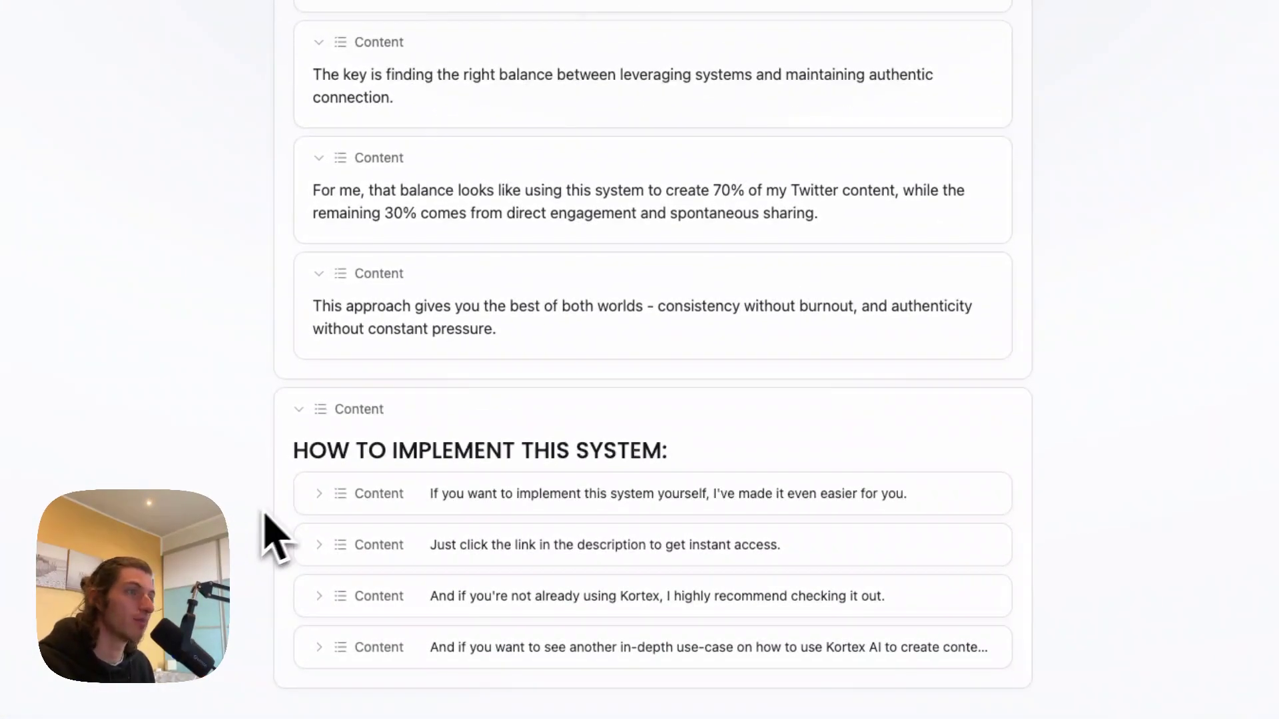
left_click(316, 498)
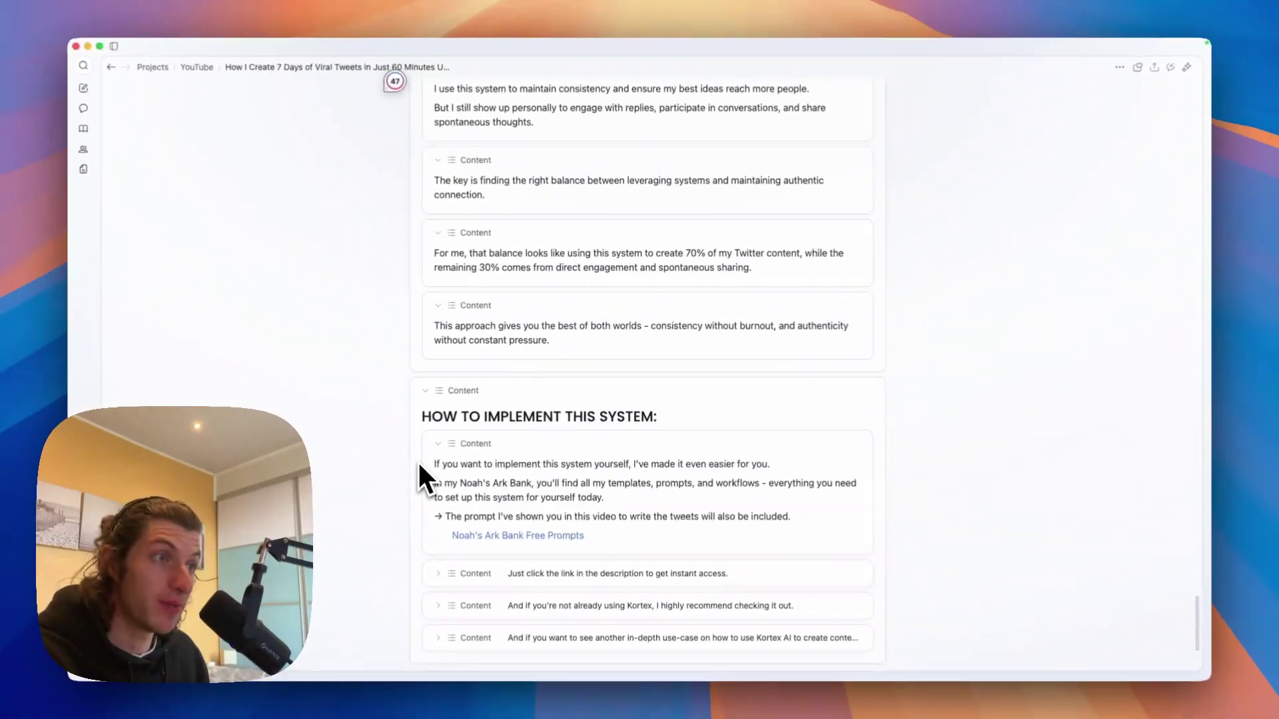
scroll(379, 453, "down", 3)
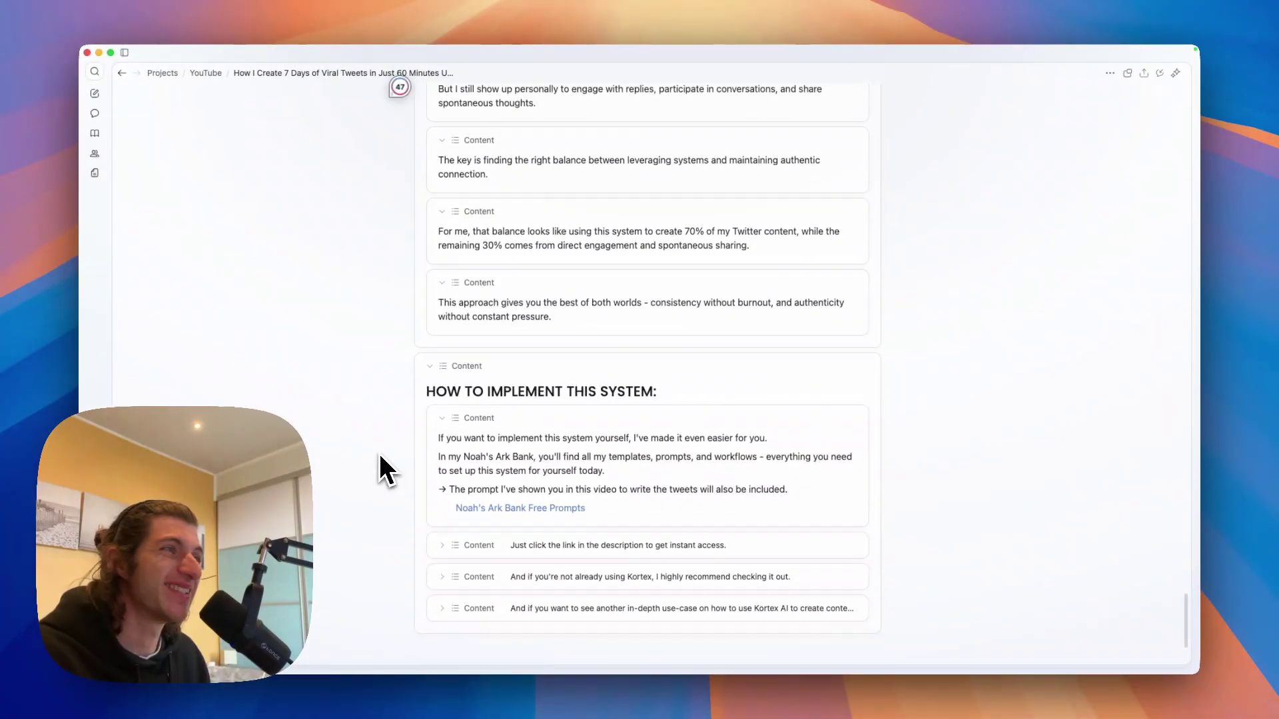
scroll(378, 454, "down", 1)
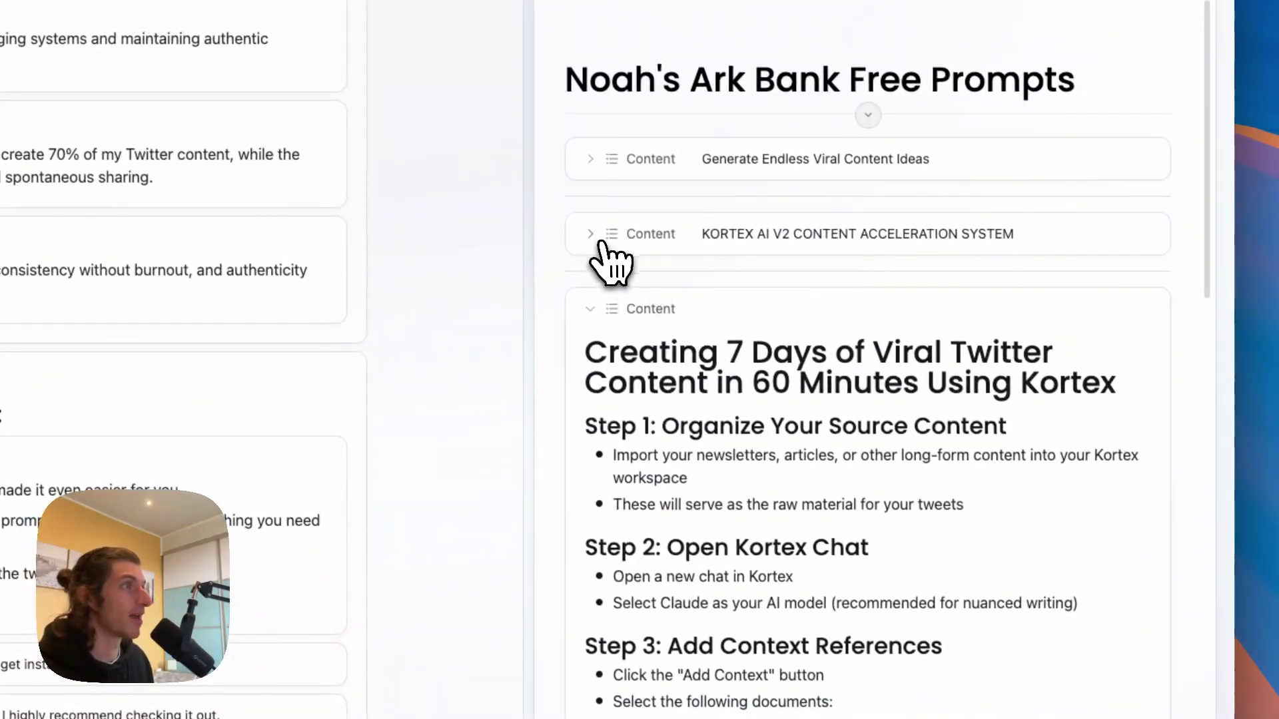
Expand KORTEX AI V2 CONTENT ACCELERATION SYSTEM in the Noah's Ark Bank Free Prompts document, look through to the Pro Tips, and close the document.
left_click(602, 241)
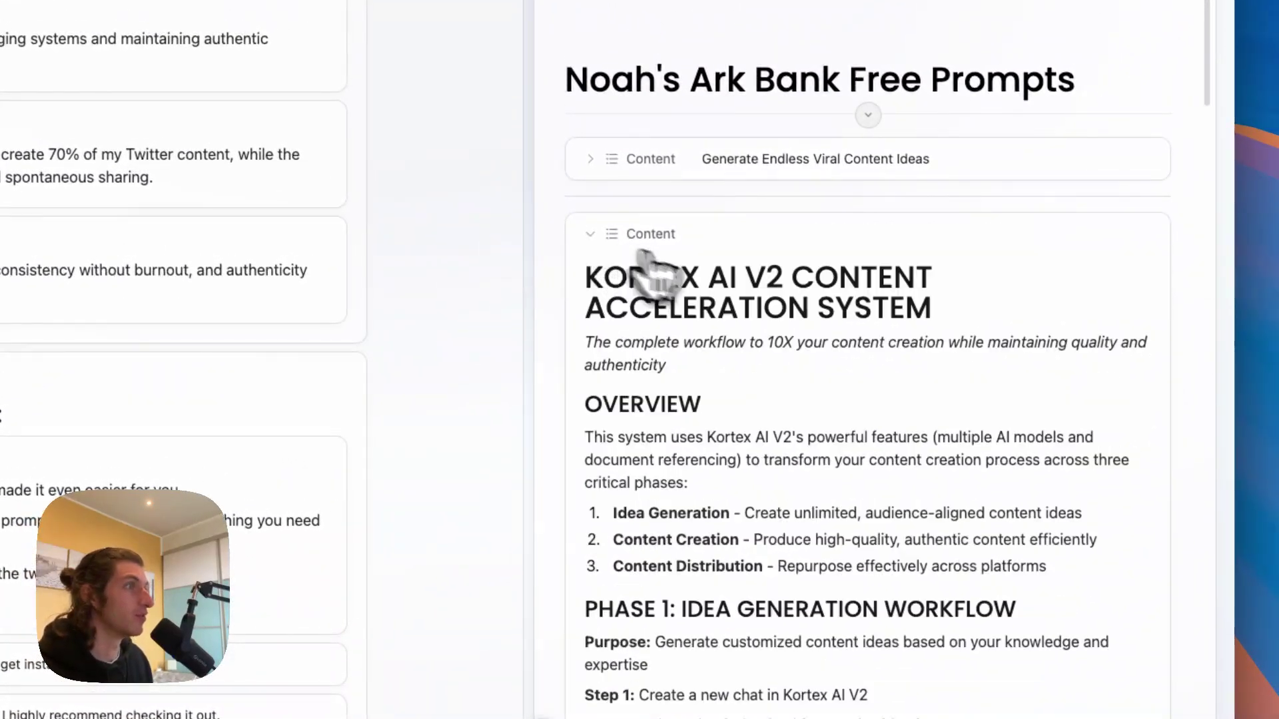
scroll(657, 271, "down", 15)
scroll(879, 360, "down", 20)
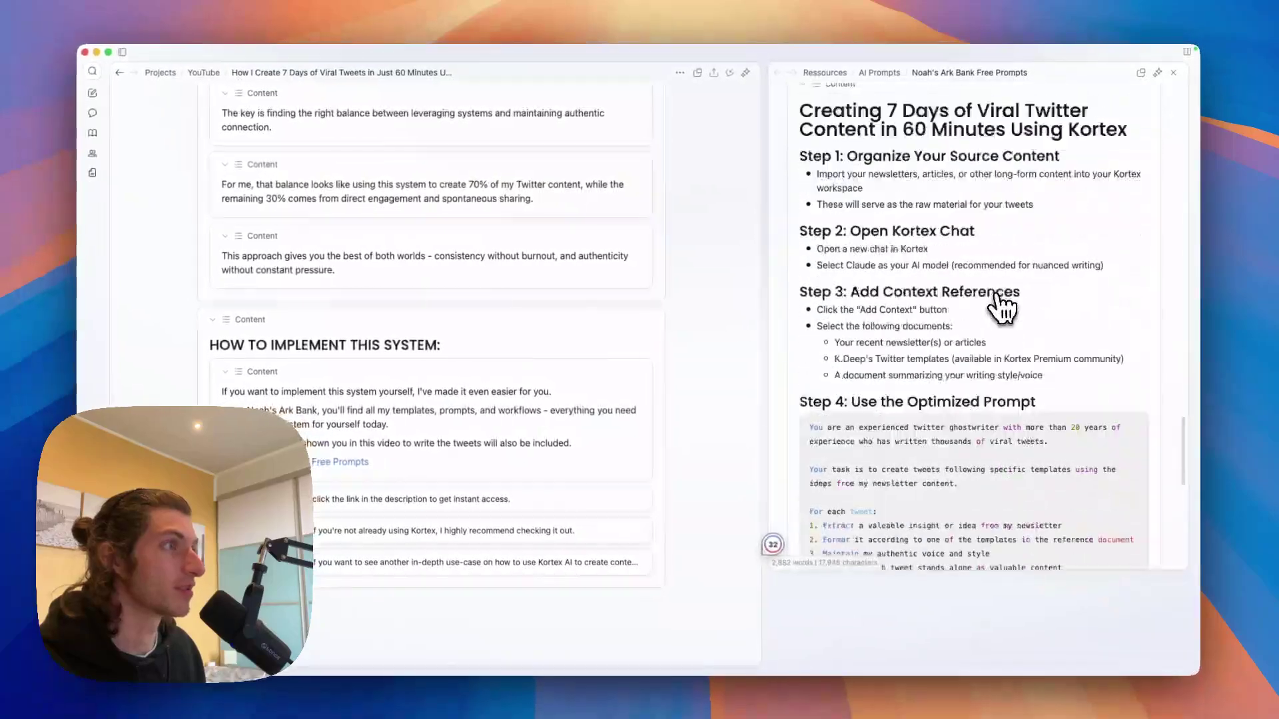
scroll(1002, 306, "down", 15)
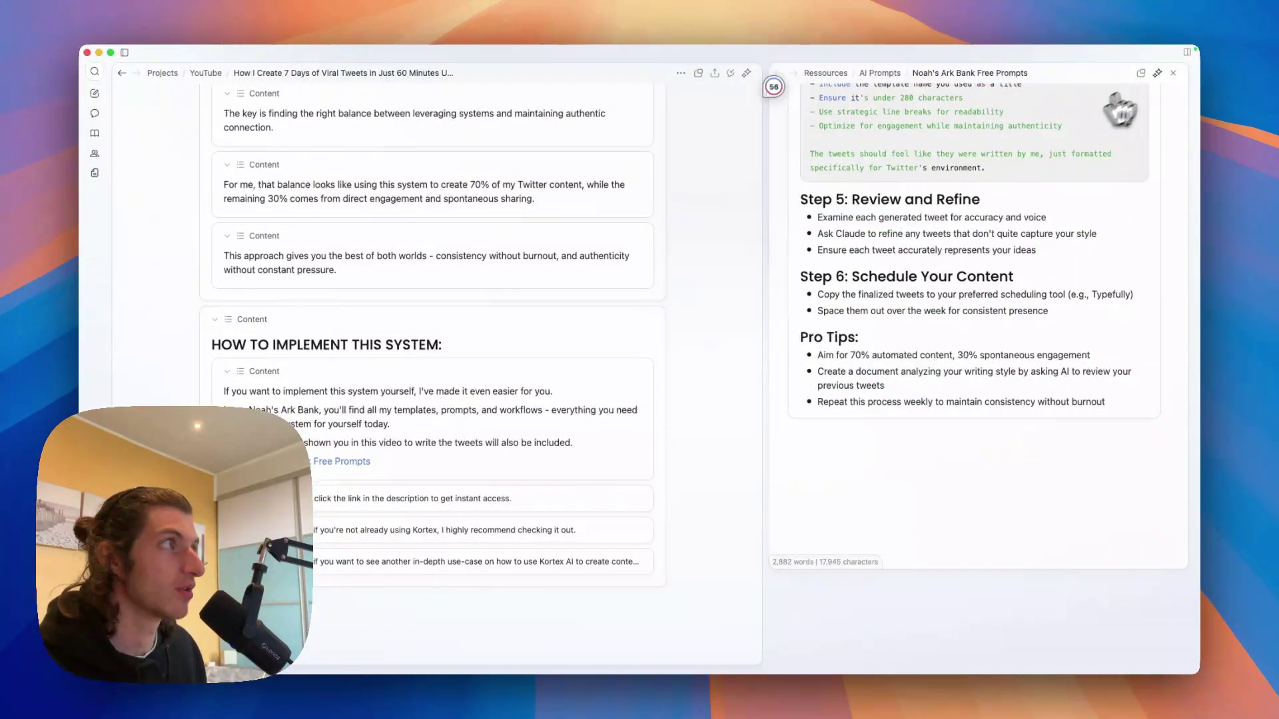
left_click(1173, 73)
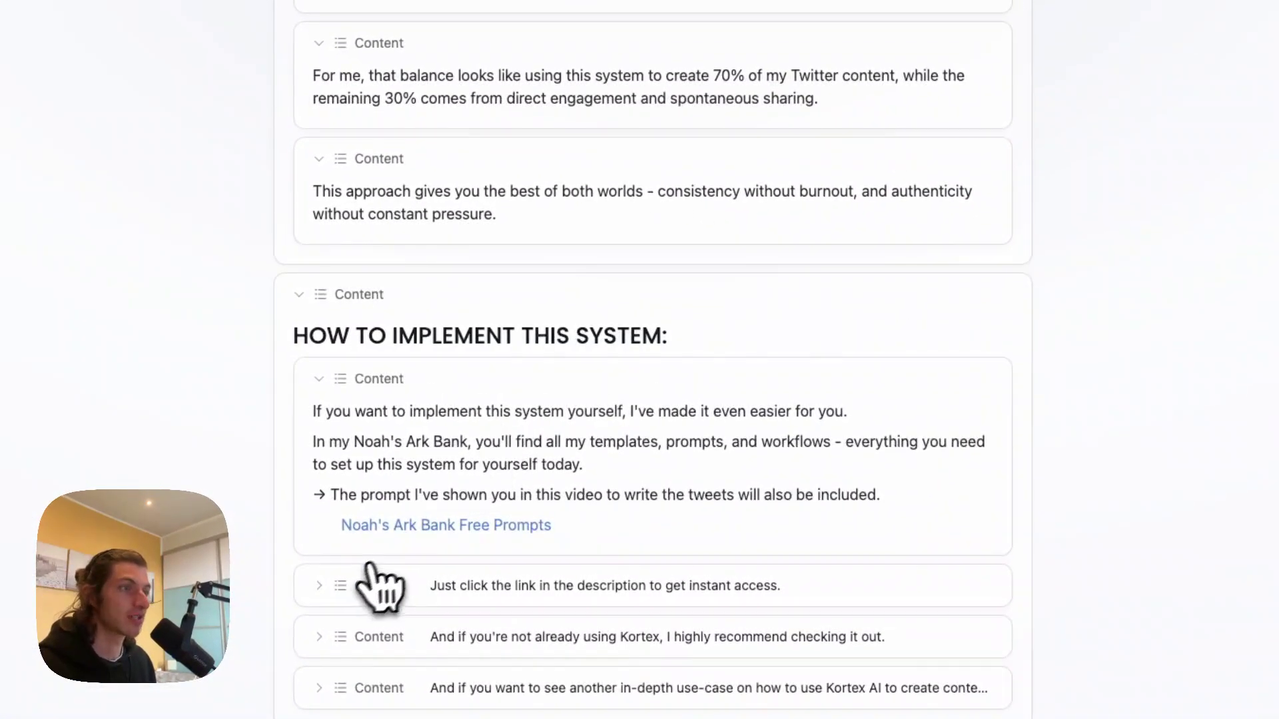
Expand and read the last three HOW TO IMPLEMENT THIS SYSTEM blocks, on the description link, Kortex Premium and the closing use-case video.
left_click(320, 586)
scroll(303, 599, "down", 3)
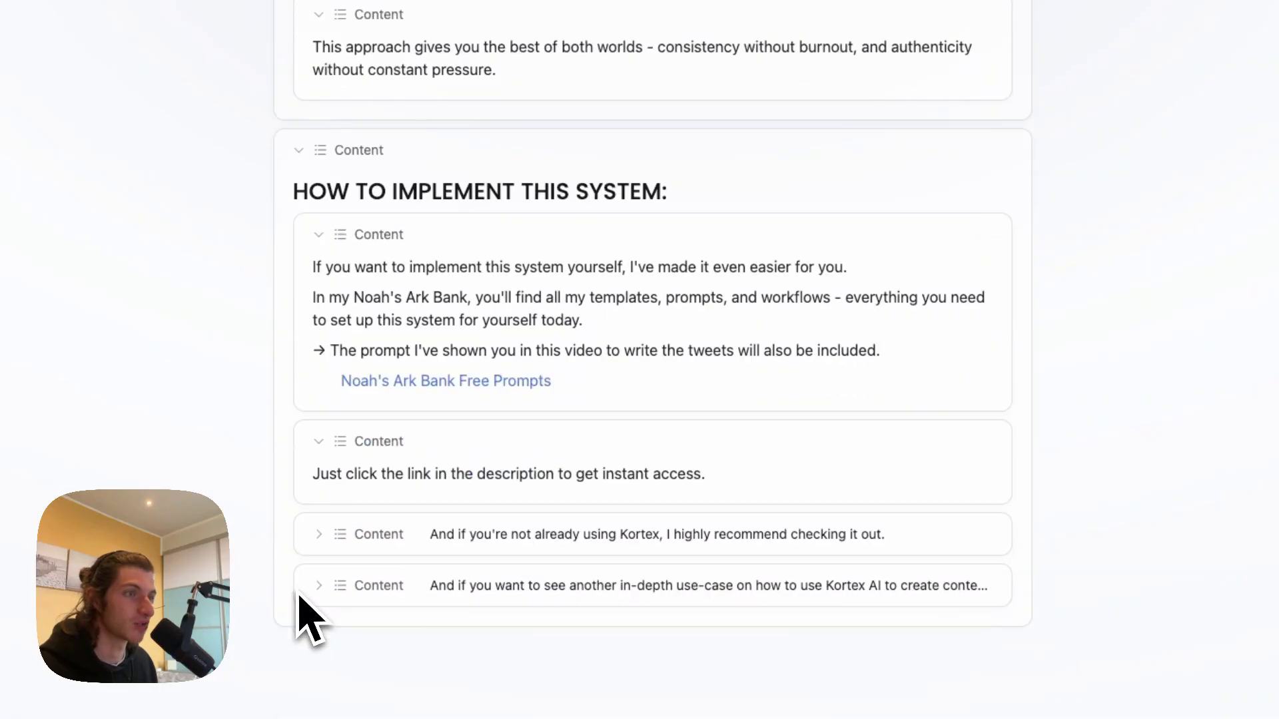
left_click(319, 534)
scroll(246, 562, "down", 3)
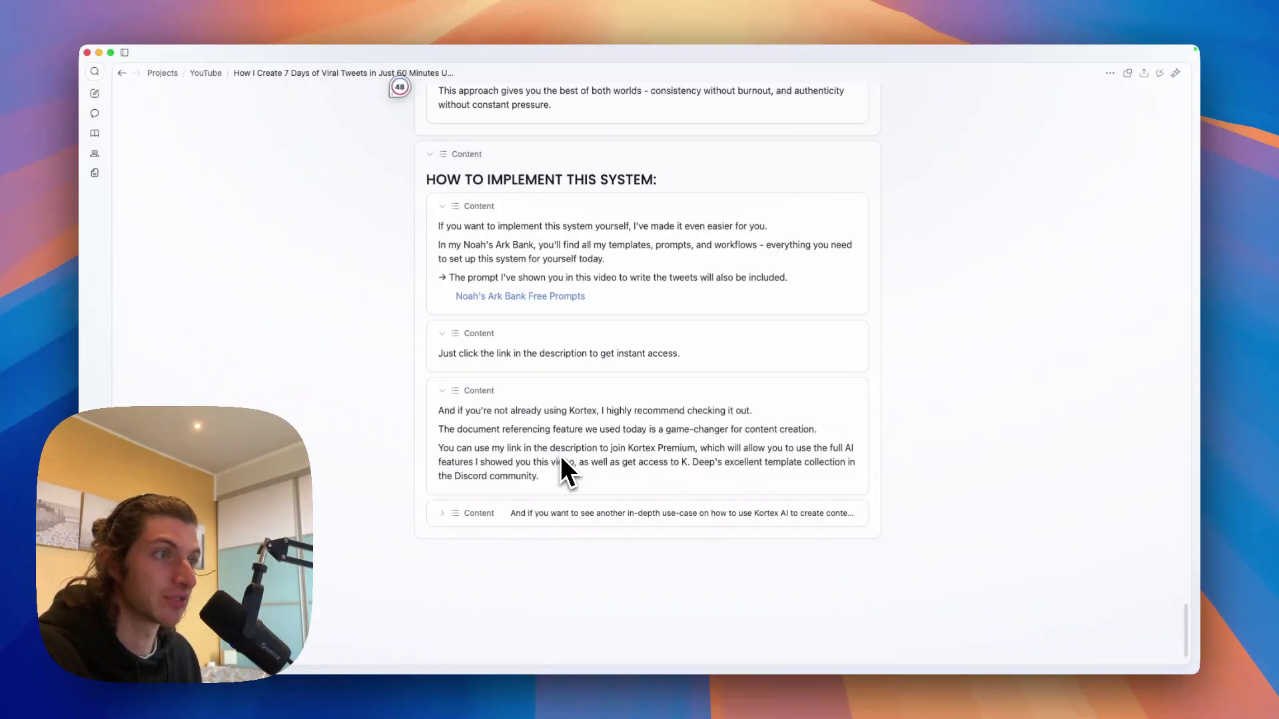
scroll(587, 449, "down", 1)
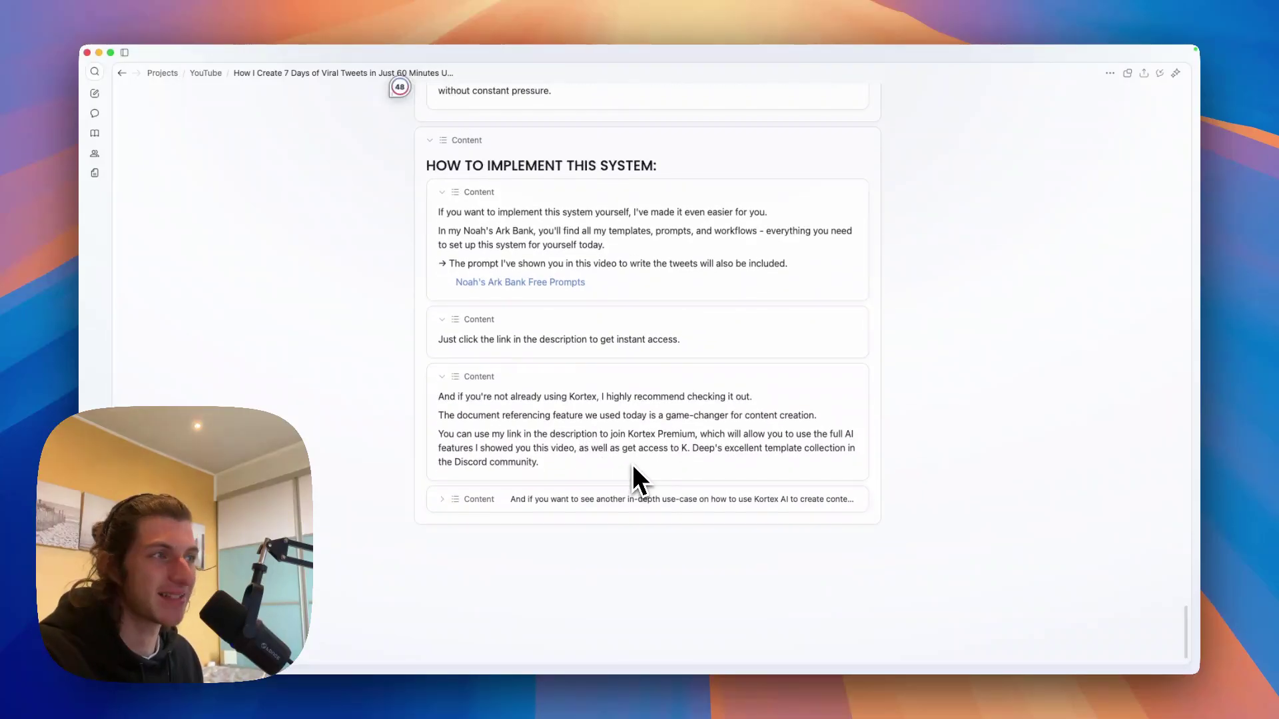
scroll(566, 469, "down", 1)
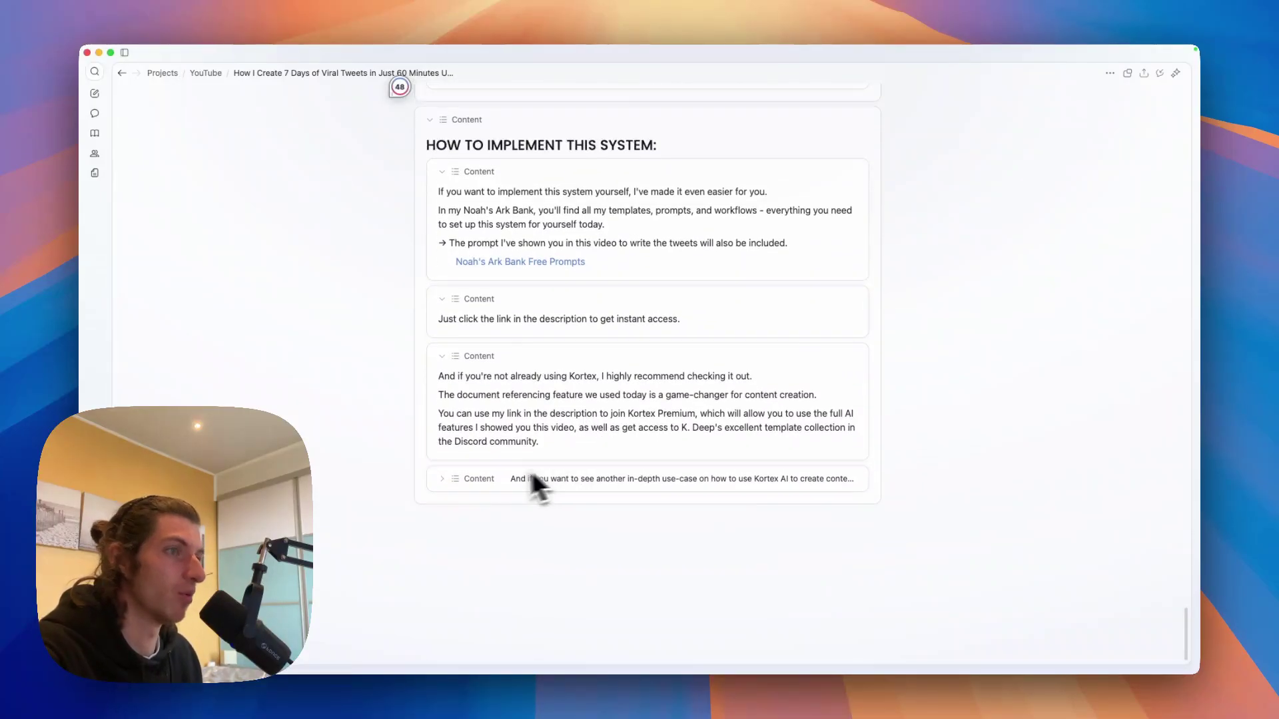
left_click(456, 481)
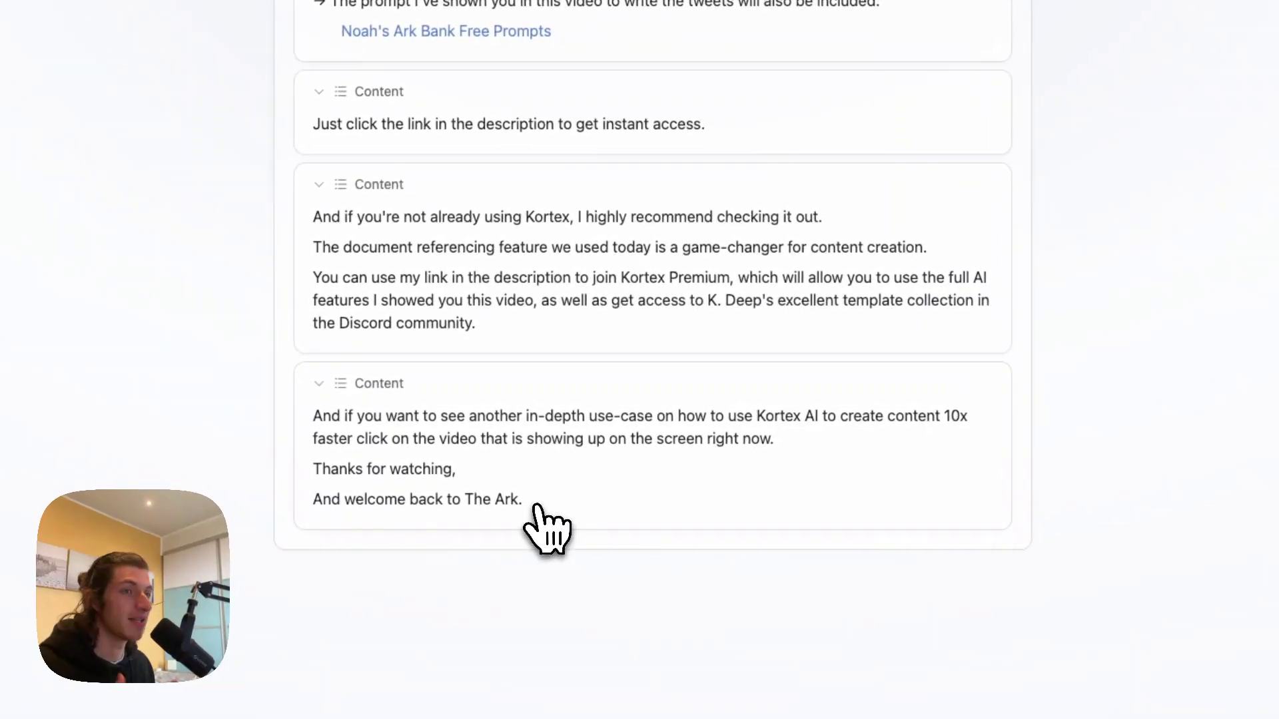